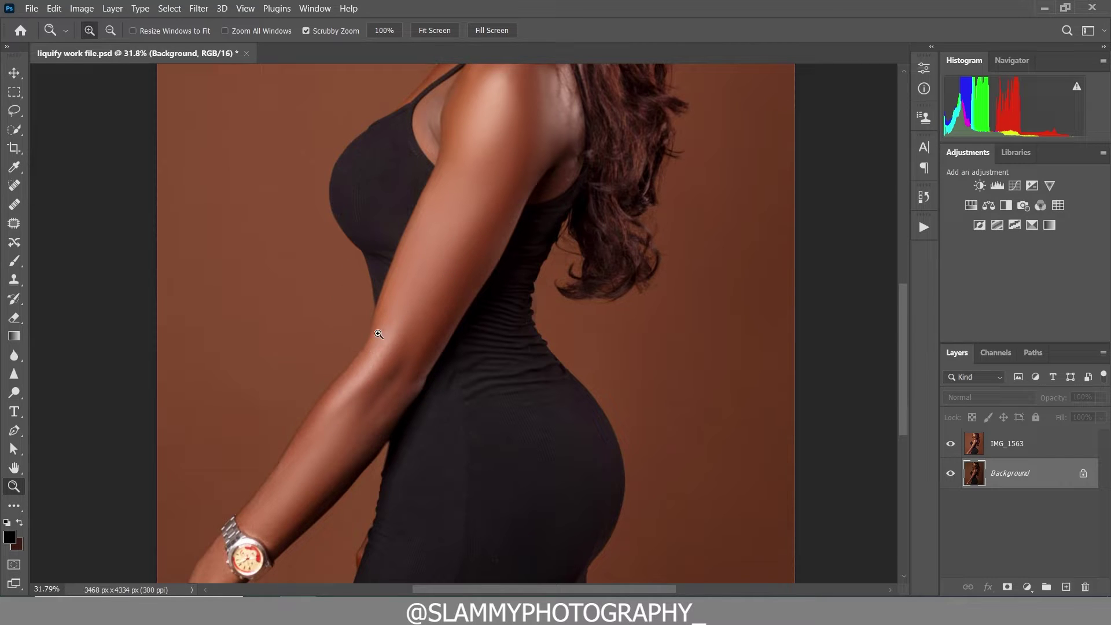
Compare the photo with the IMG_1563 layer shown and hidden, both close up on the body and fitted on screen.
left_click(949, 444)
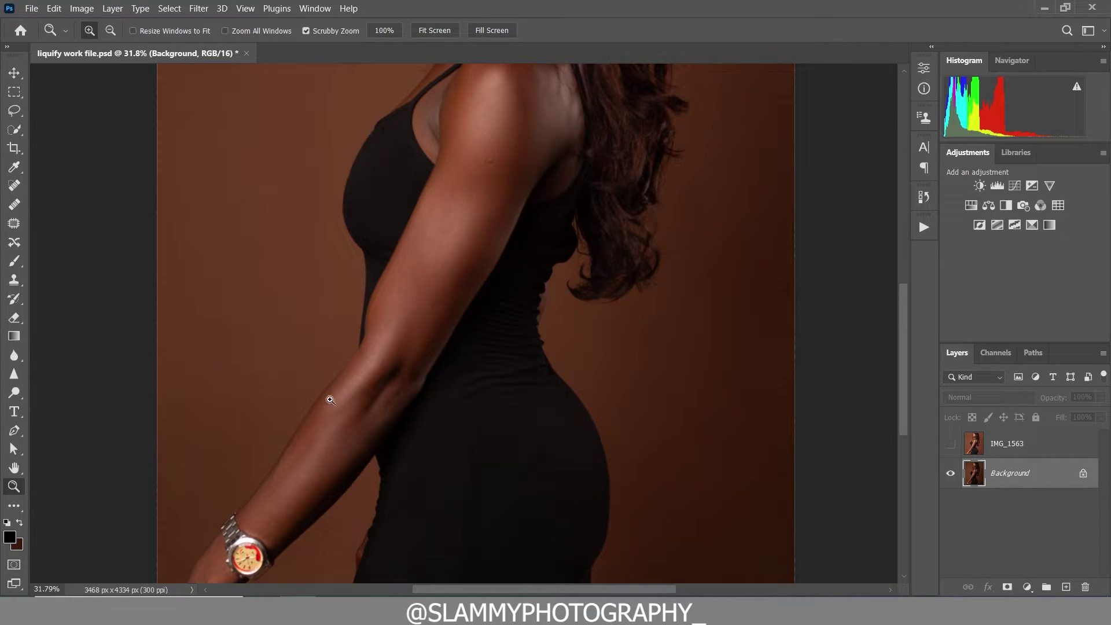
left_click(949, 443)
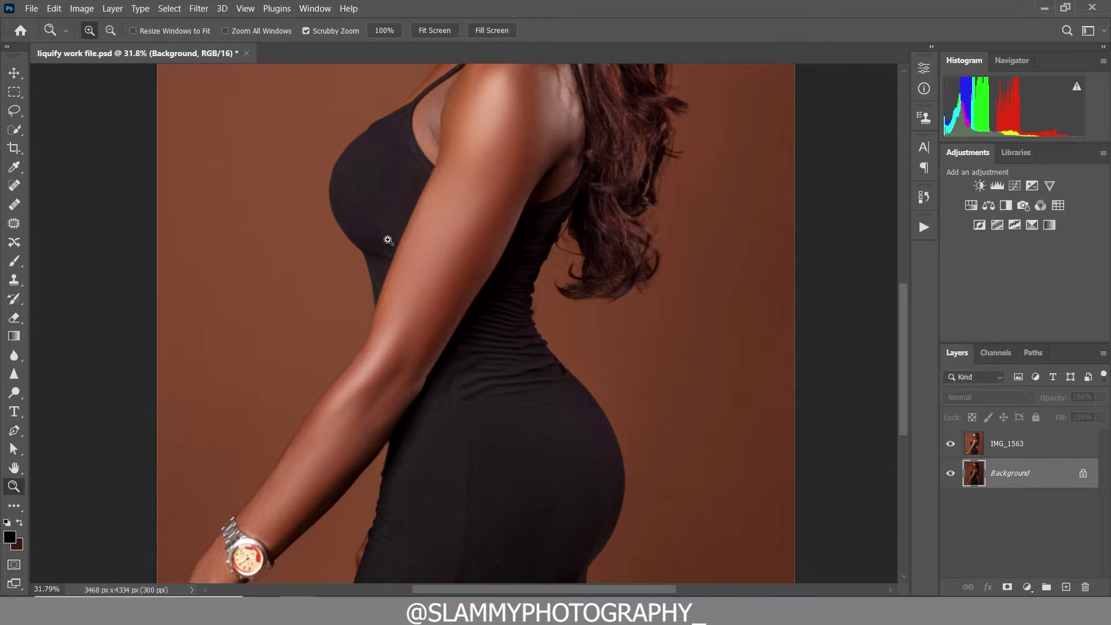
left_click(243, 7)
left_click(267, 139)
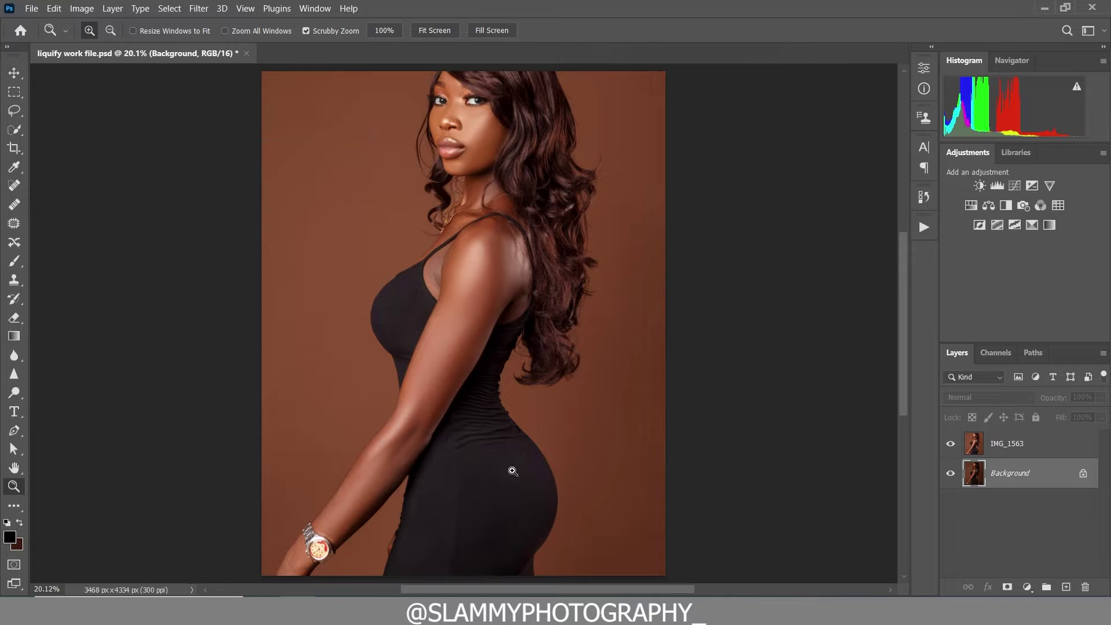
left_click(950, 444)
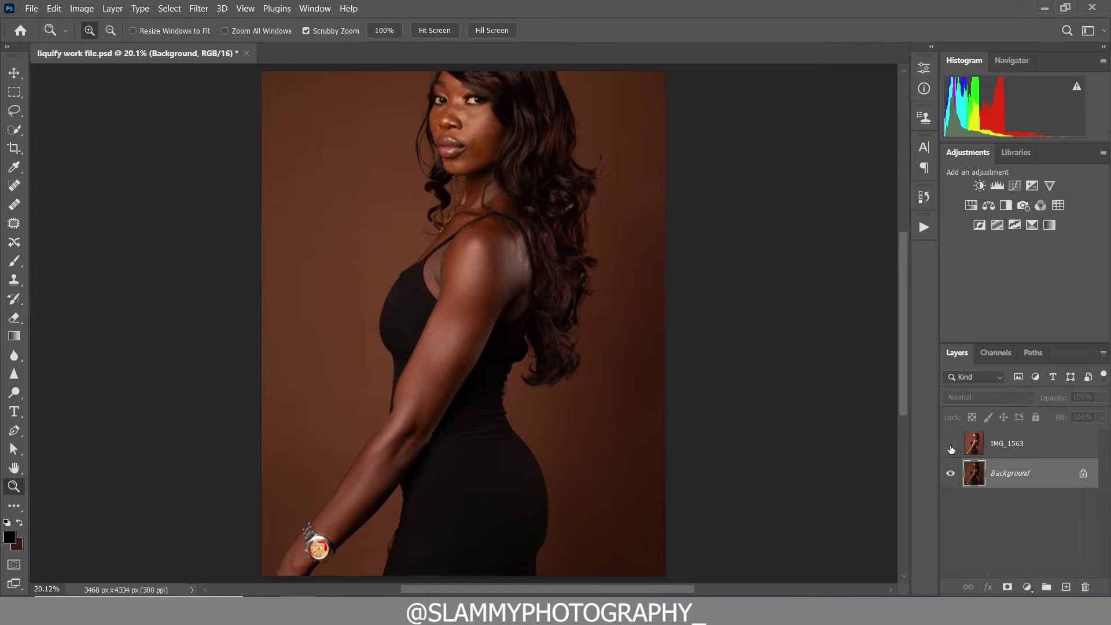
left_click(951, 444)
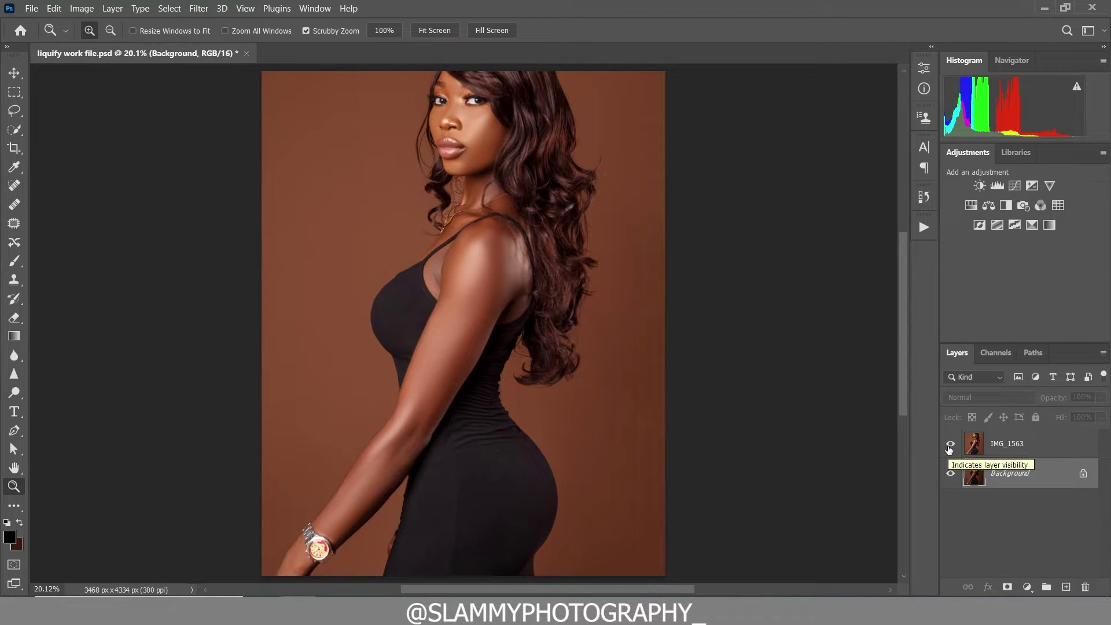
left_click(949, 446)
left_click(949, 445)
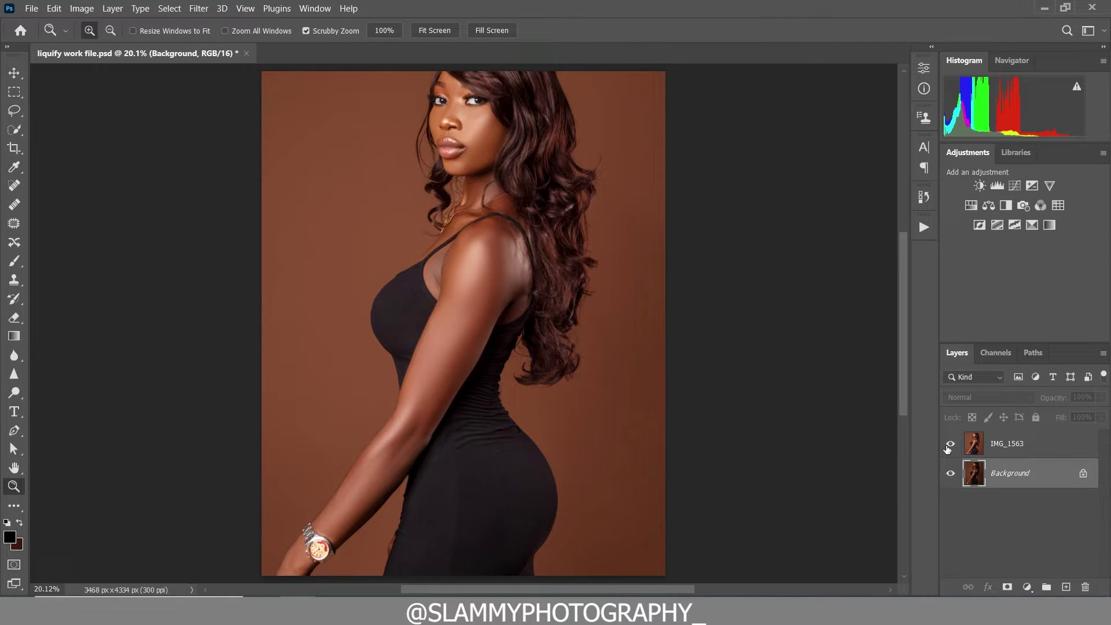
left_click(949, 446)
left_click(948, 445)
Delete the IMG_1563 layer and run the autoFix FS action on the remaining Background layer.
left_click_drag(1017, 437, 1085, 587)
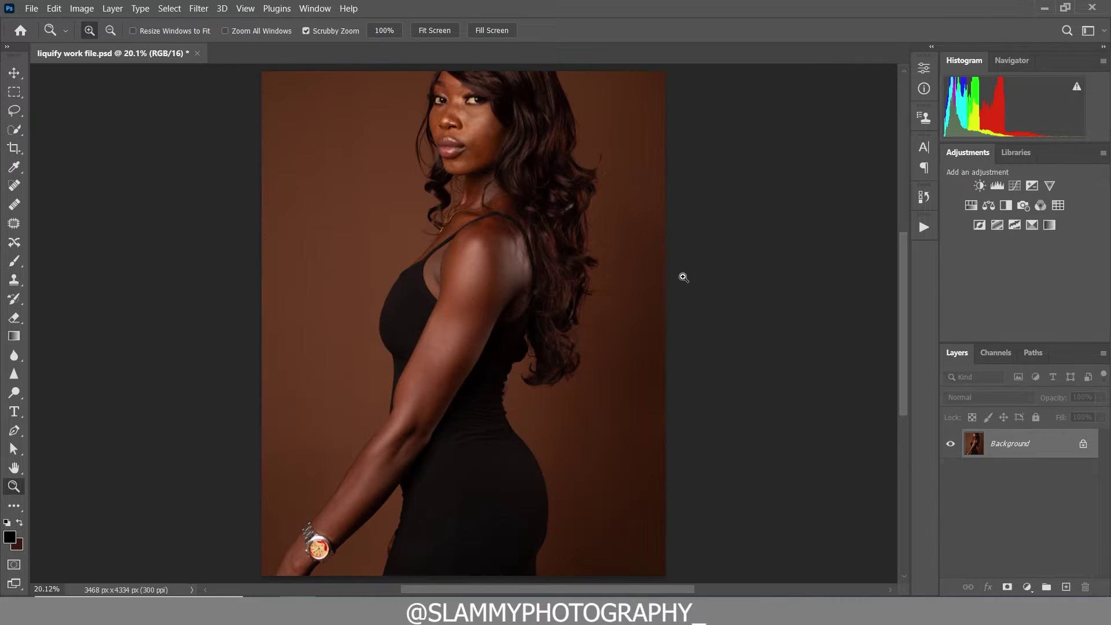
left_click_drag(461, 104, 515, 257)
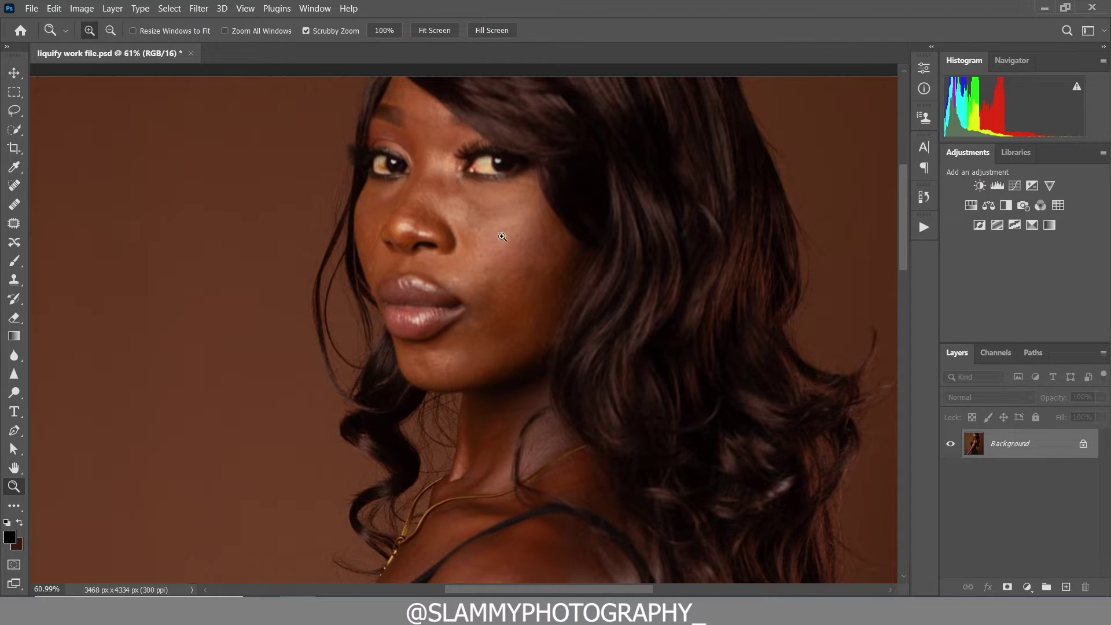
scroll(542, 399, "down", 2)
left_click(927, 227)
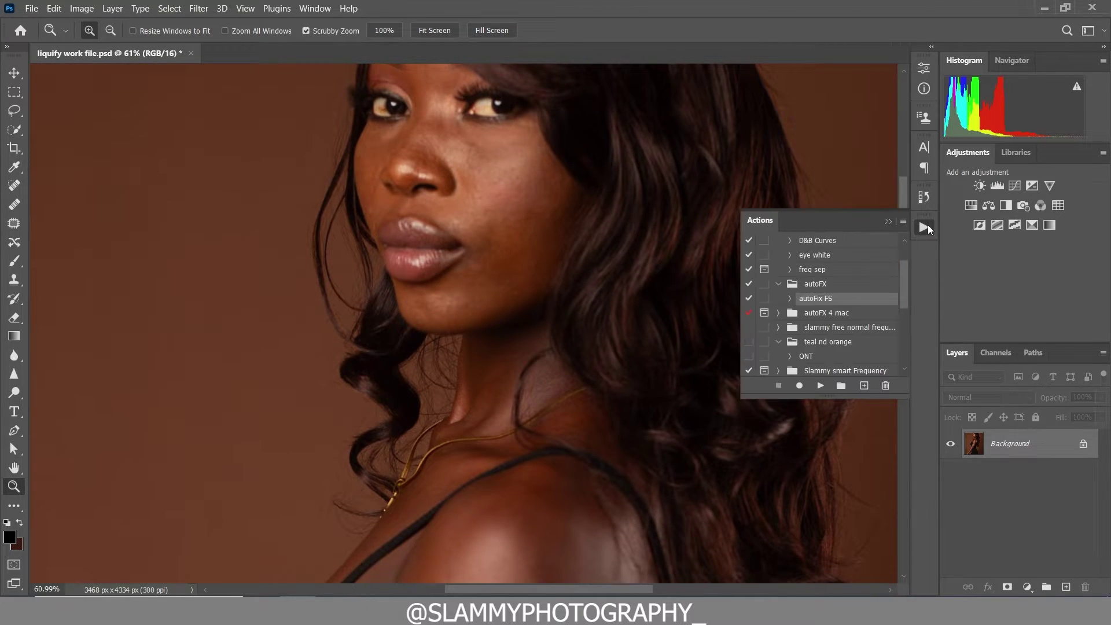
left_click(821, 385)
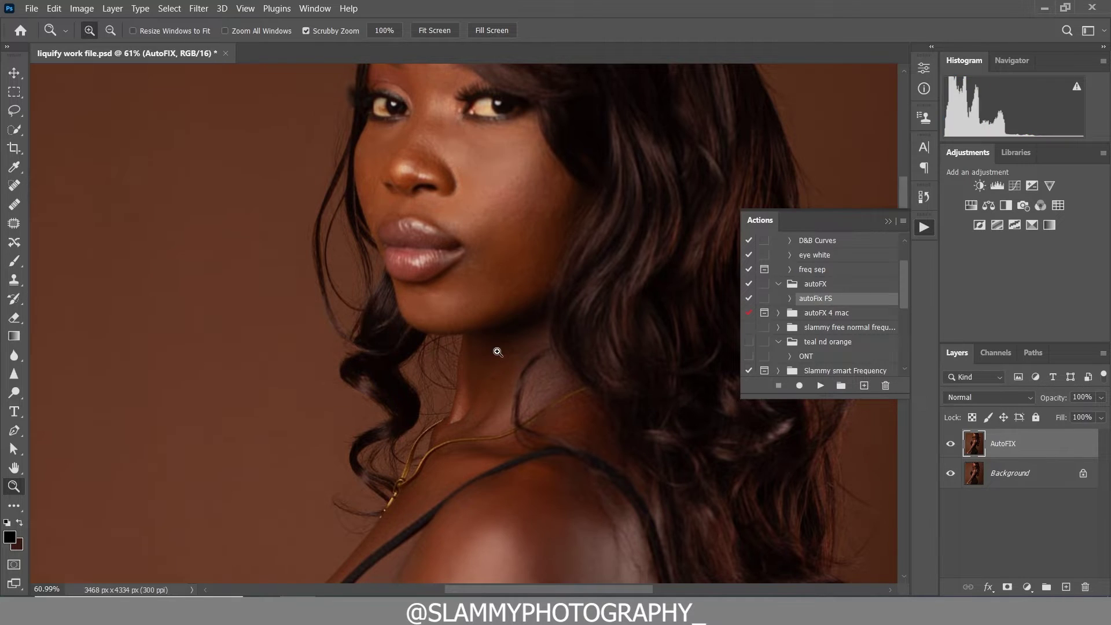
Compare the face with the AutoFIX layer hidden and shown.
scroll(497, 352, "up", 2)
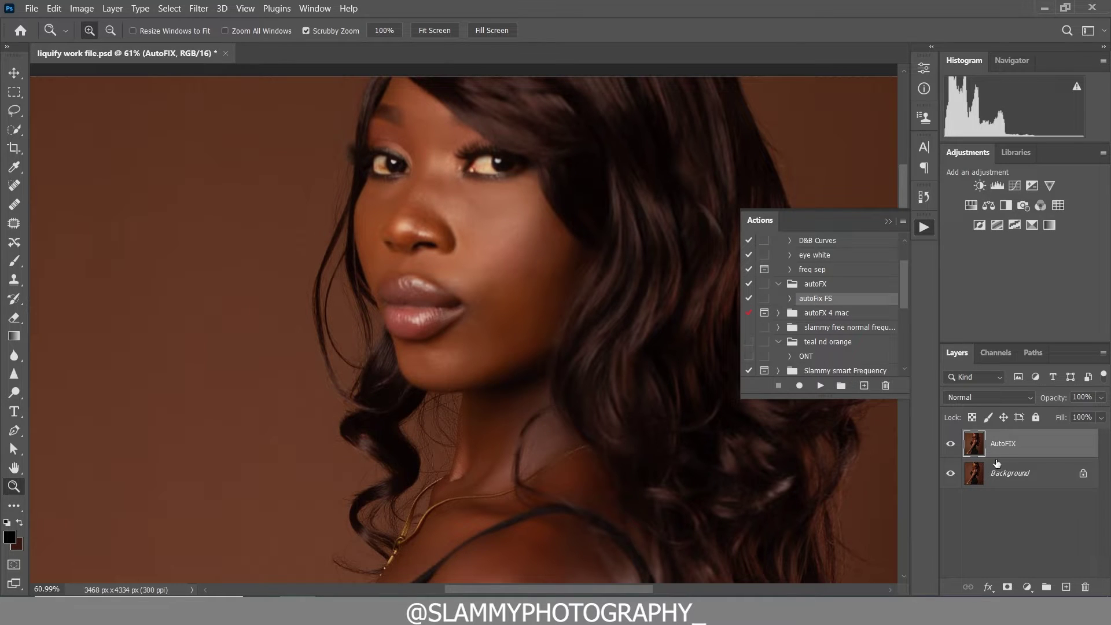
left_click(950, 445)
left_click(949, 444)
left_click(949, 444)
left_click(949, 444)
Compare the shoulder and upper arm with the AutoFIX layer hidden and shown, ending with the whole image fitted on screen.
scroll(479, 371, "down", 10)
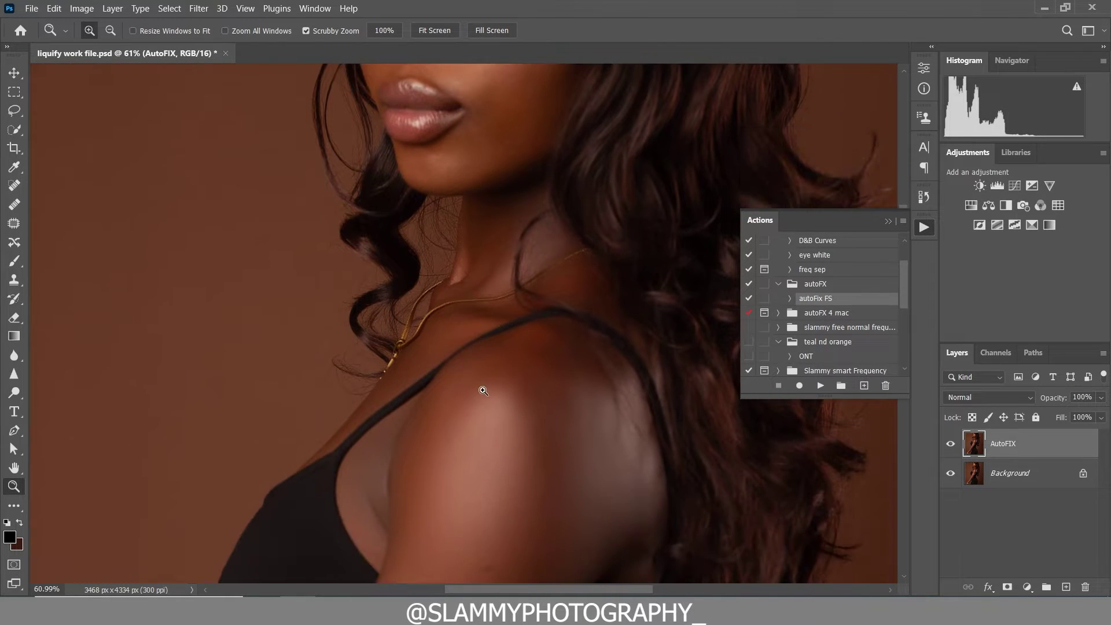
scroll(484, 392, "down", 4)
left_click(950, 446)
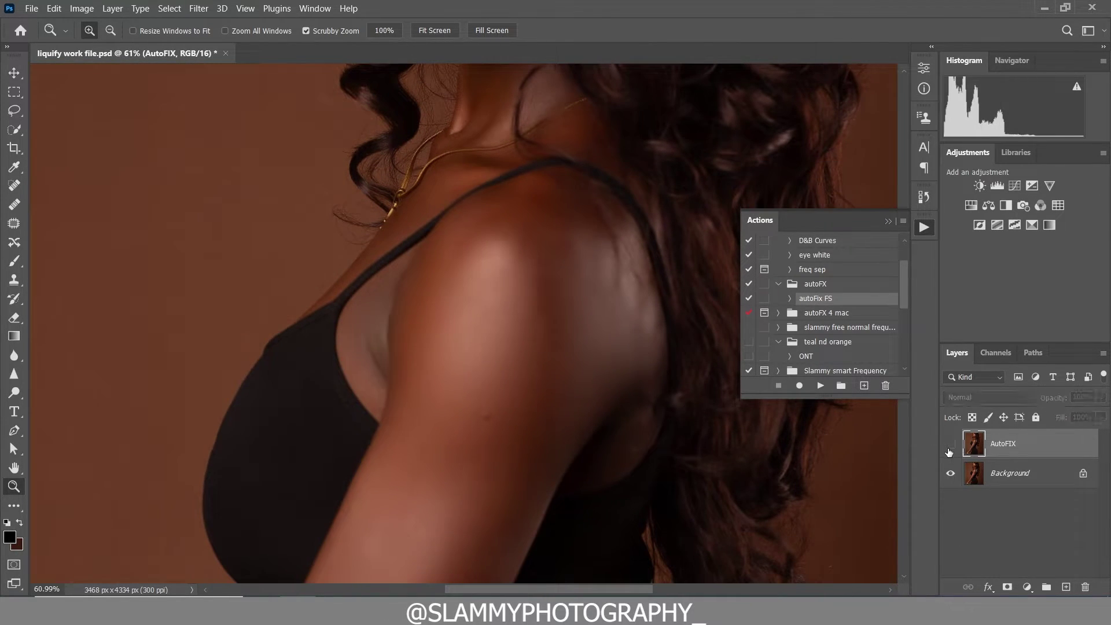
left_click(950, 445)
left_click(950, 446)
left_click(950, 446)
left_click(246, 8)
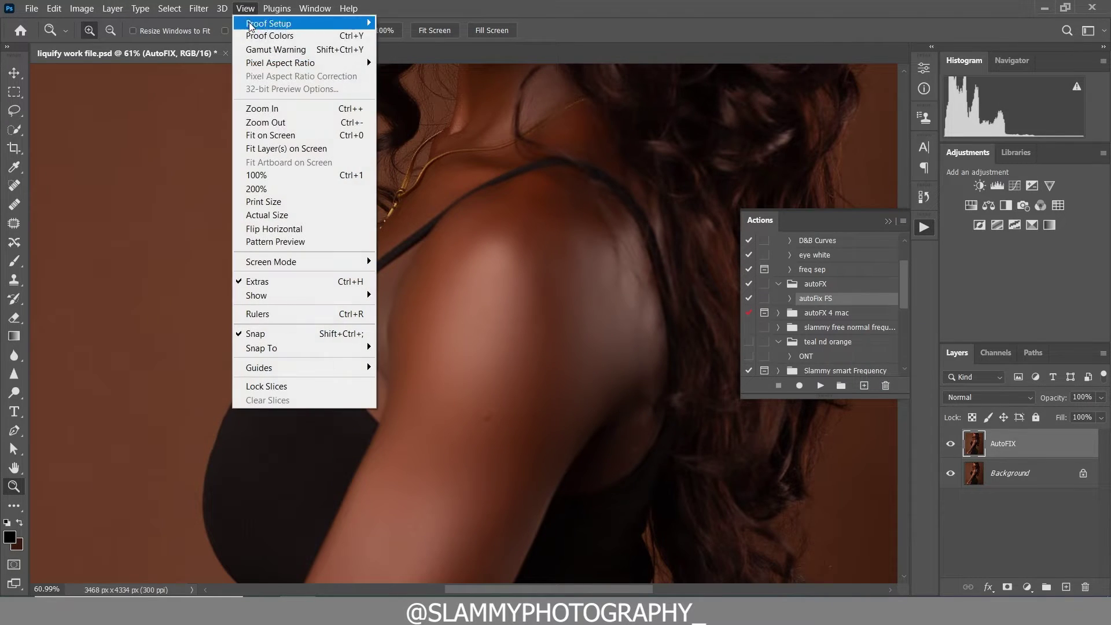
left_click(272, 143)
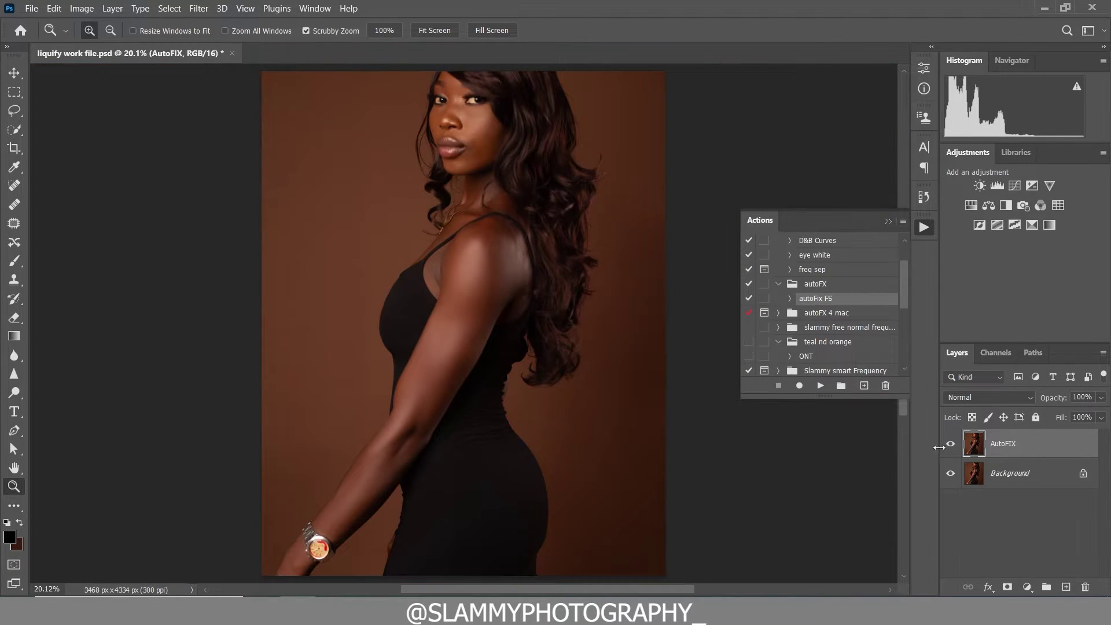
Compare the elbow and forearm with the AutoFIX layer hidden and shown, ending with the whole image fitted on screen.
left_click_drag(366, 503, 415, 503)
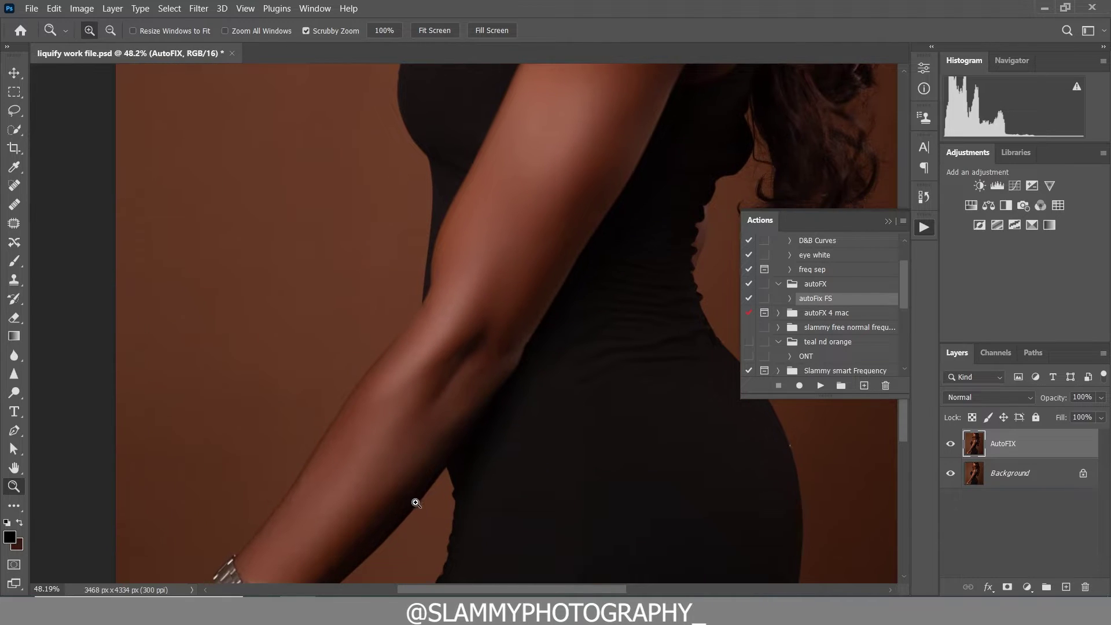
left_click(949, 446)
left_click(950, 446)
left_click(256, 12)
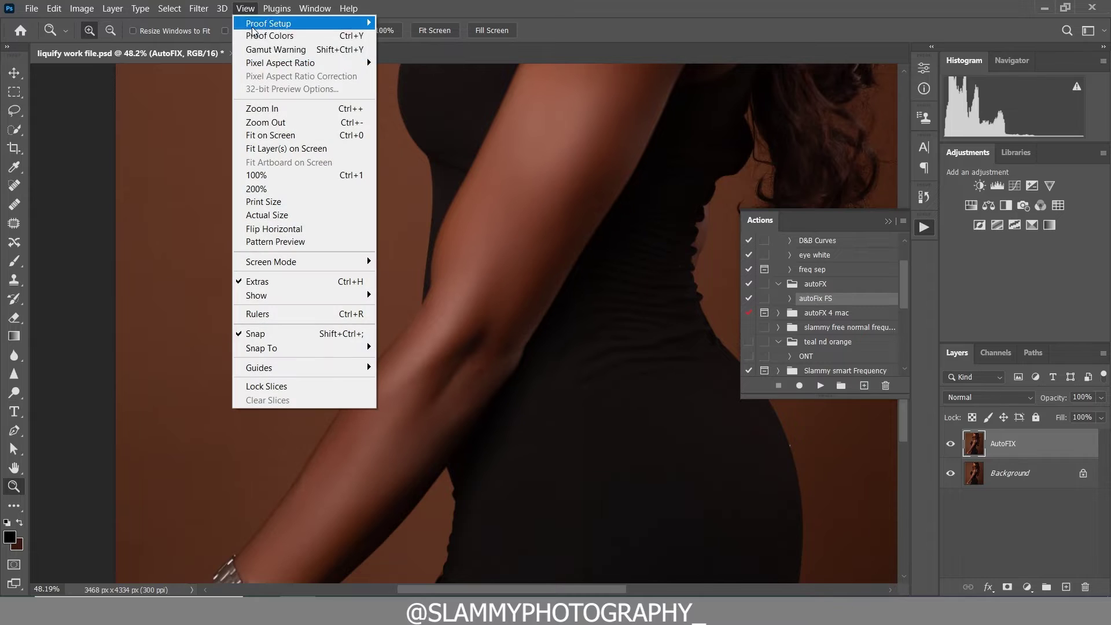
left_click(266, 134)
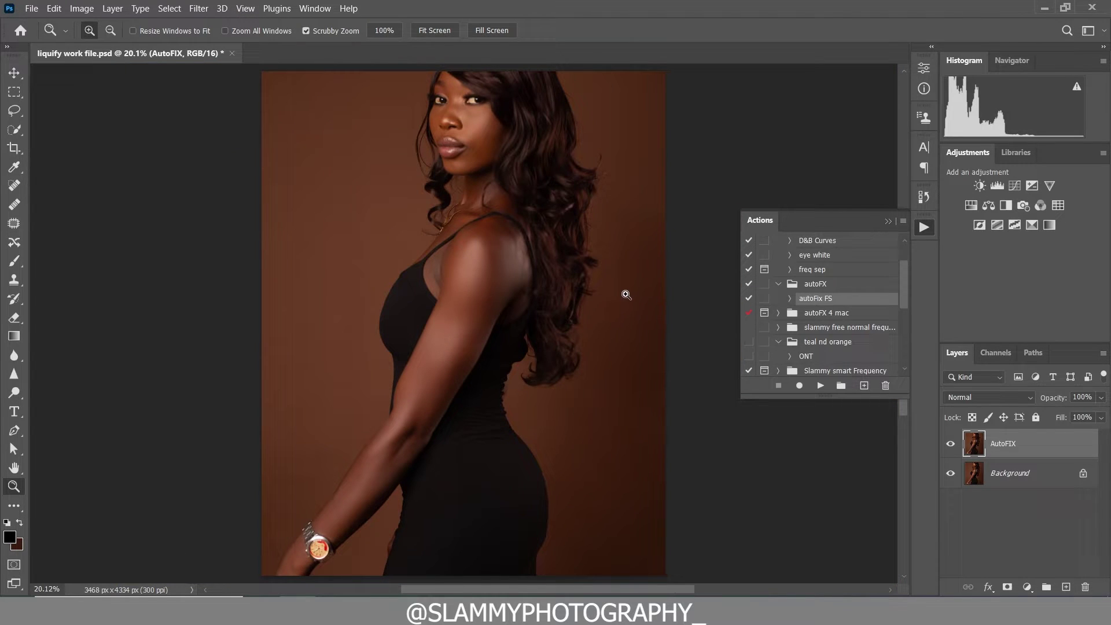
Collapse the actions list and flatten the AutoFIX layer into the Background.
left_click(889, 222)
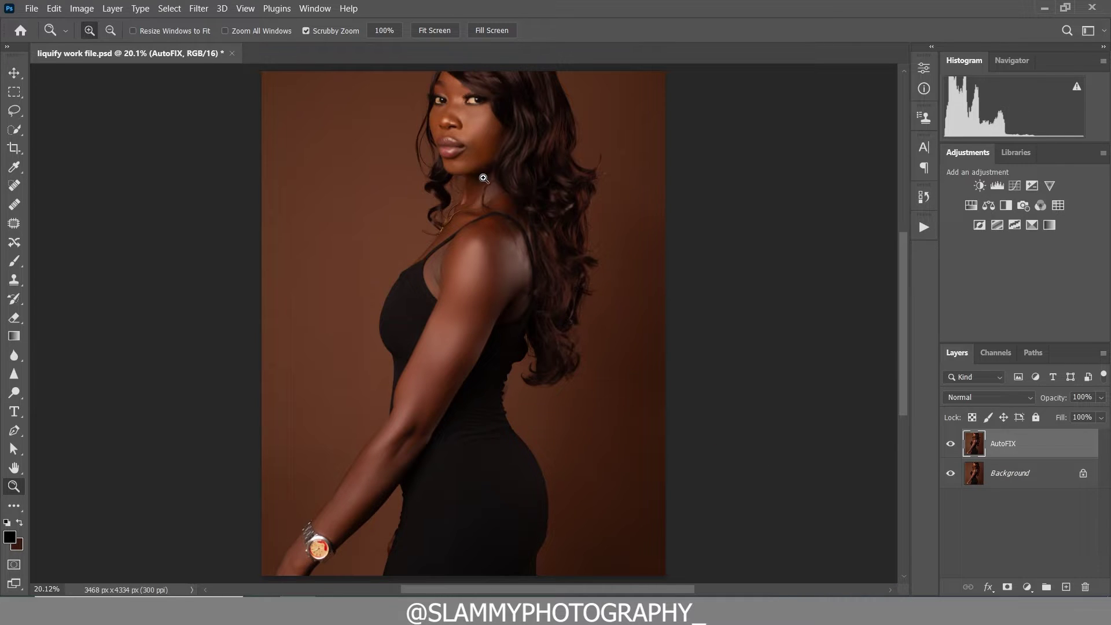
left_click_drag(498, 134, 722, 293)
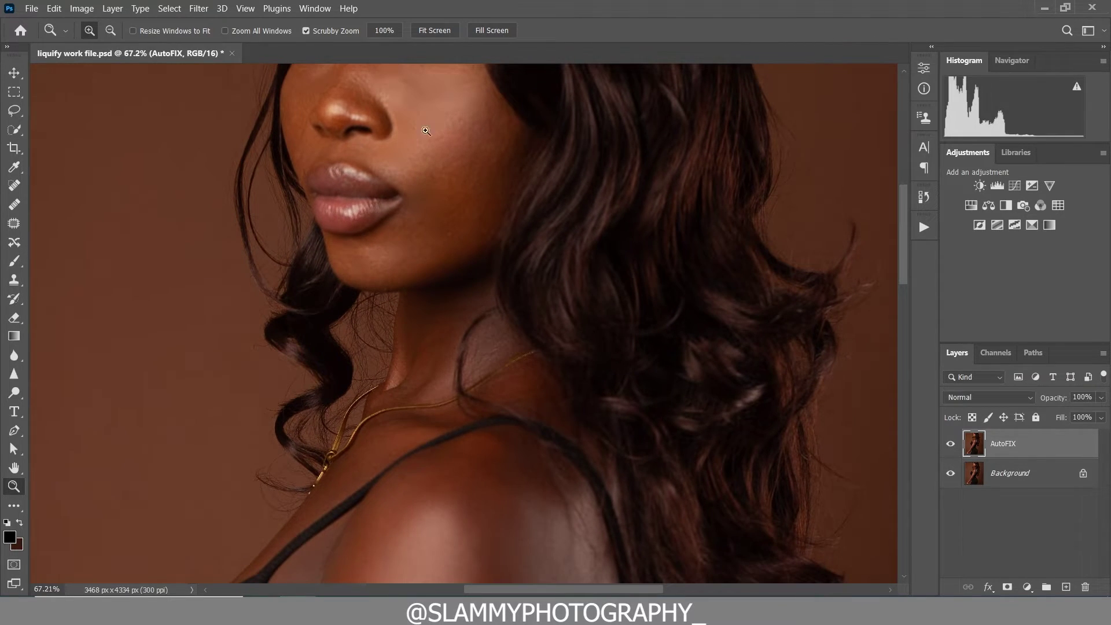
key("ctrl+0")
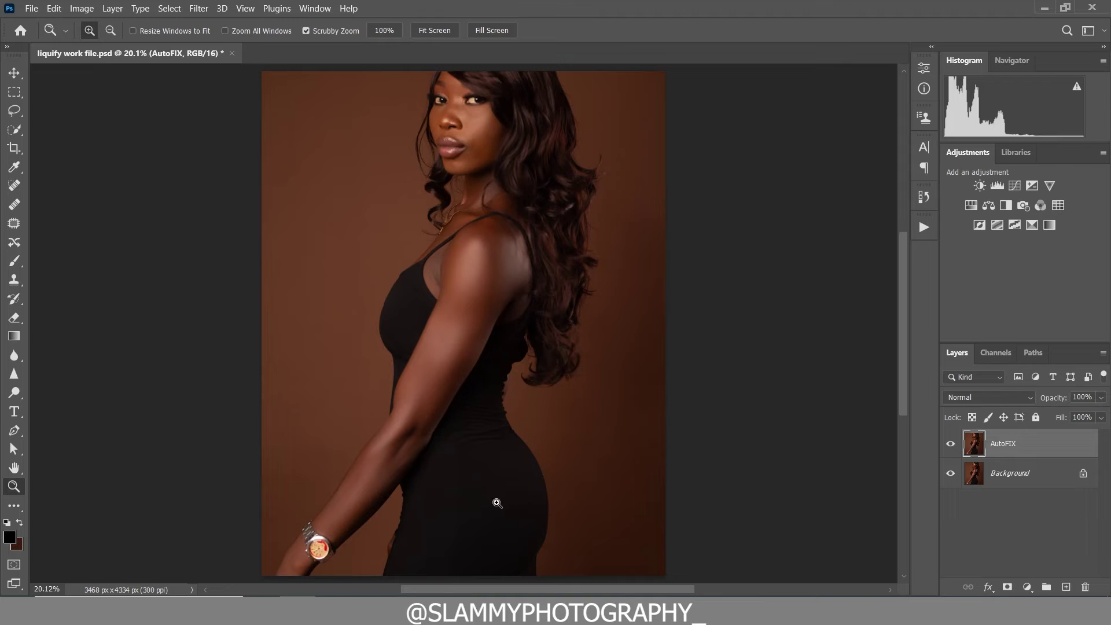
right_click(1048, 443)
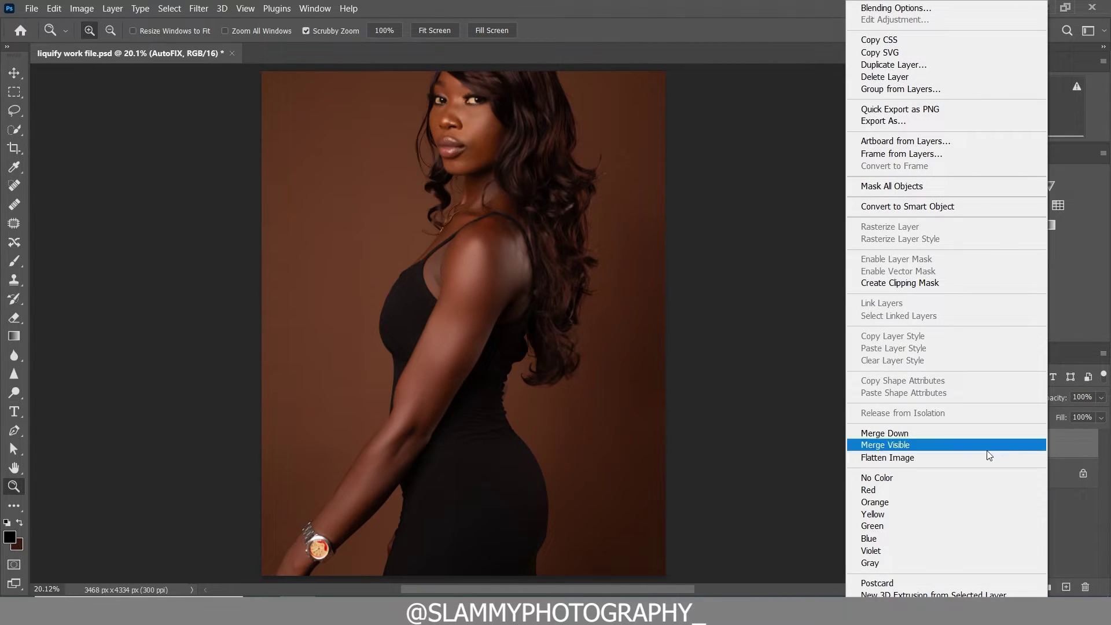
left_click(954, 458)
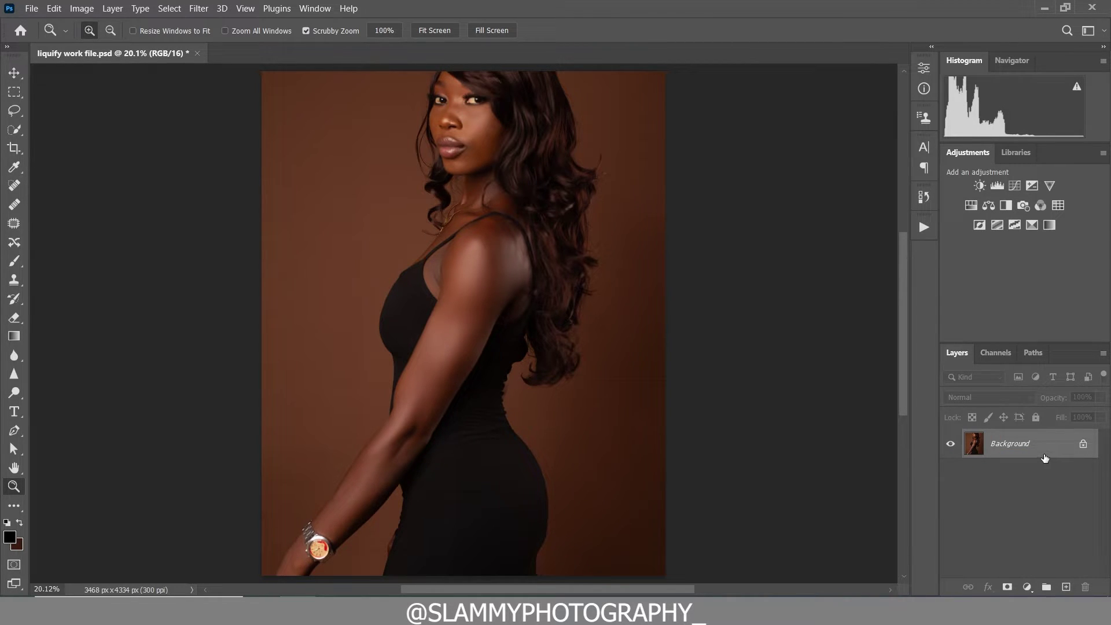
Duplicate the Background layer and name the copy "liquify".
left_click_drag(1035, 451, 1066, 586)
double_click(1003, 443)
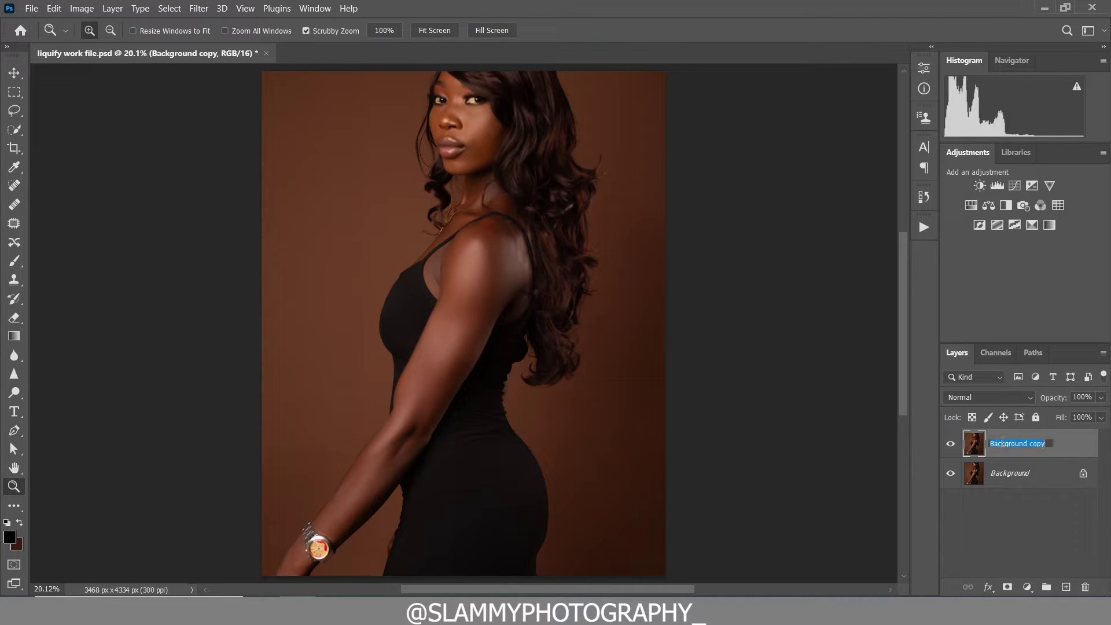
key("BackSpace")
type("liquify")
key("Return")
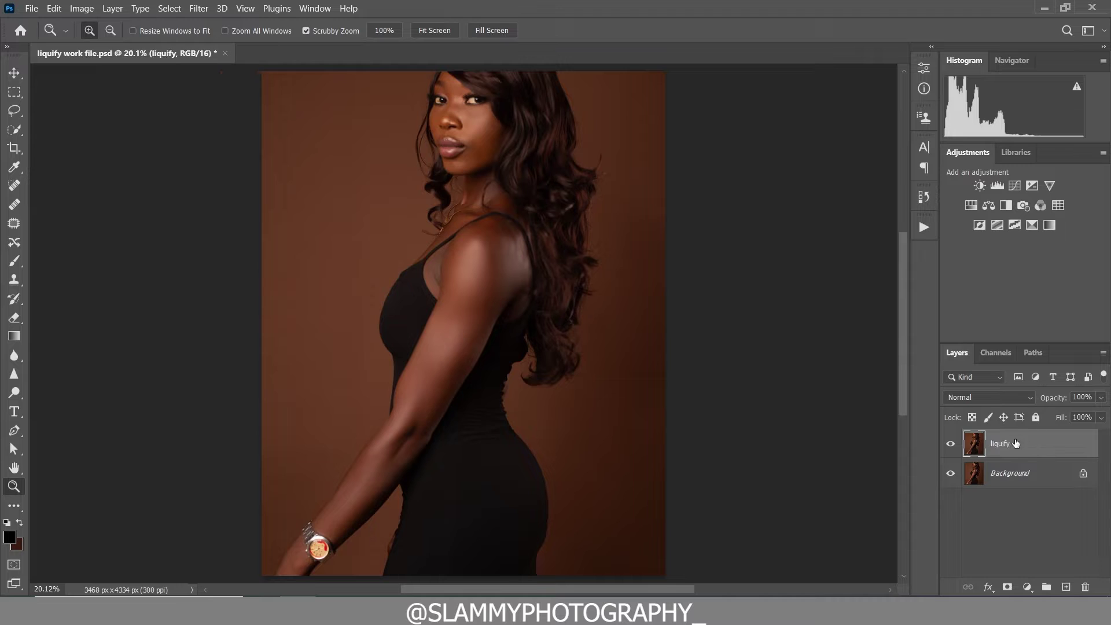
Start the Liquify filter on the liquify layer and push the bust outline outward with a size 700 Forward Warp brush.
left_click(199, 8)
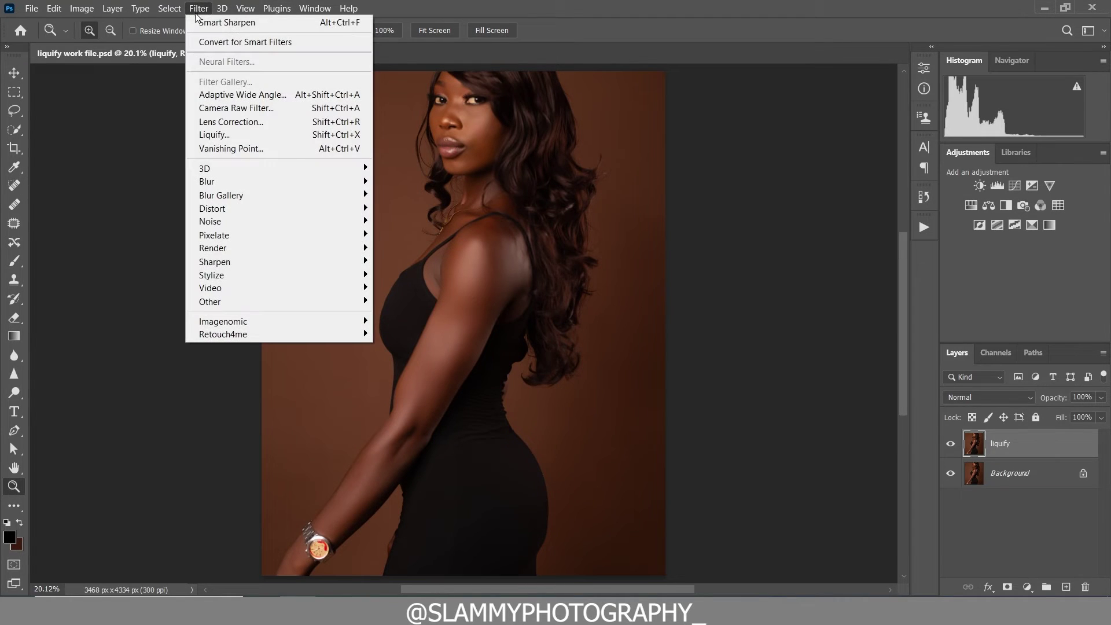
left_click(244, 135)
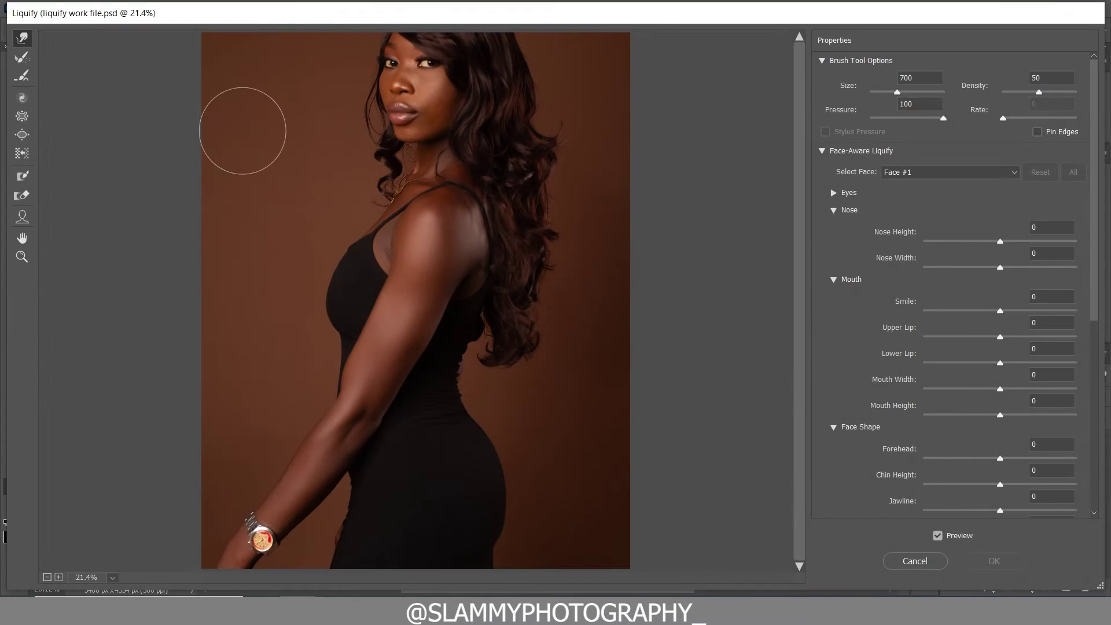
key("bracketright")
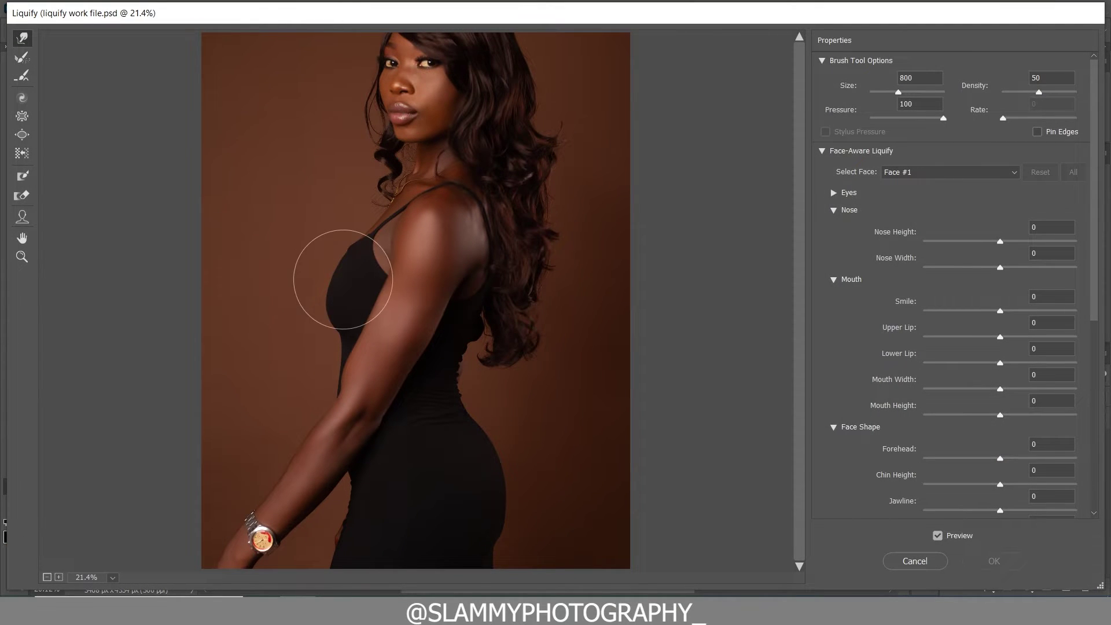
key("bracketleft")
left_click(335, 279)
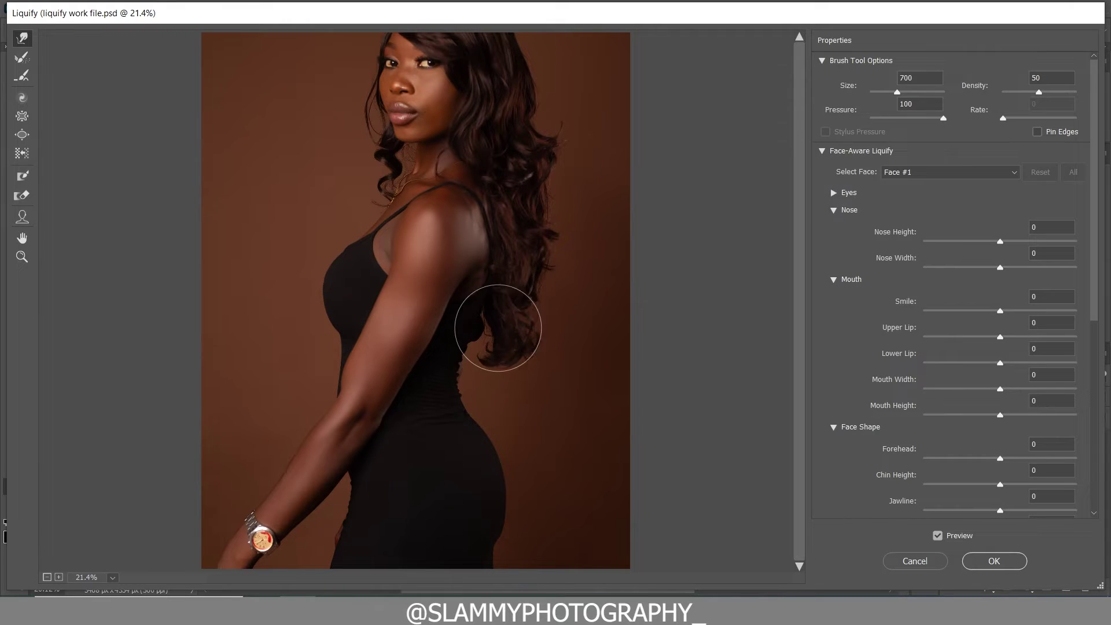
Push the buttocks' outline outward into a rounder curve with the Forward Warp brush at sizes around 900 to 1000.
key("bracketright")
key("bracketright")
key("bracketright")
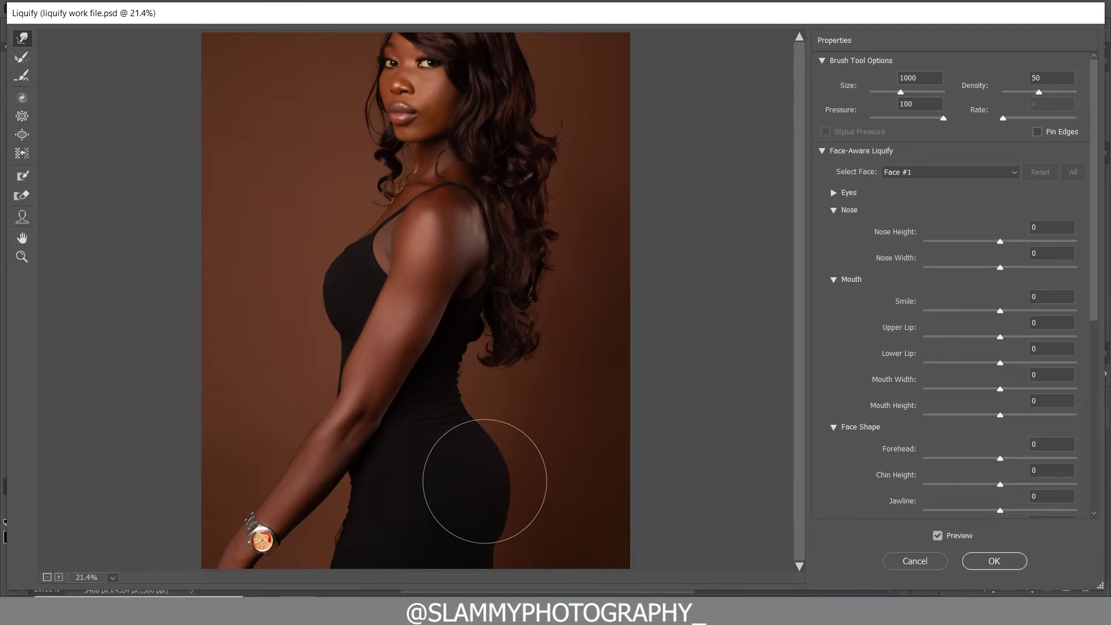
key("bracketright")
key("bracketleft")
key("bracketleft")
key("bracketleft")
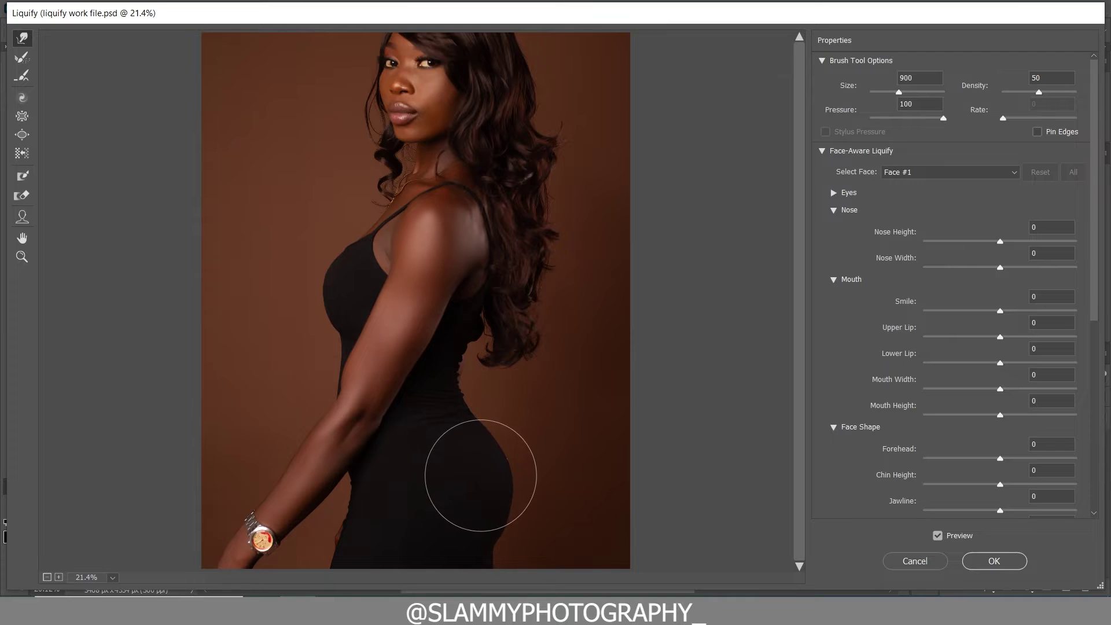
key("bracketright")
key("bracketright")
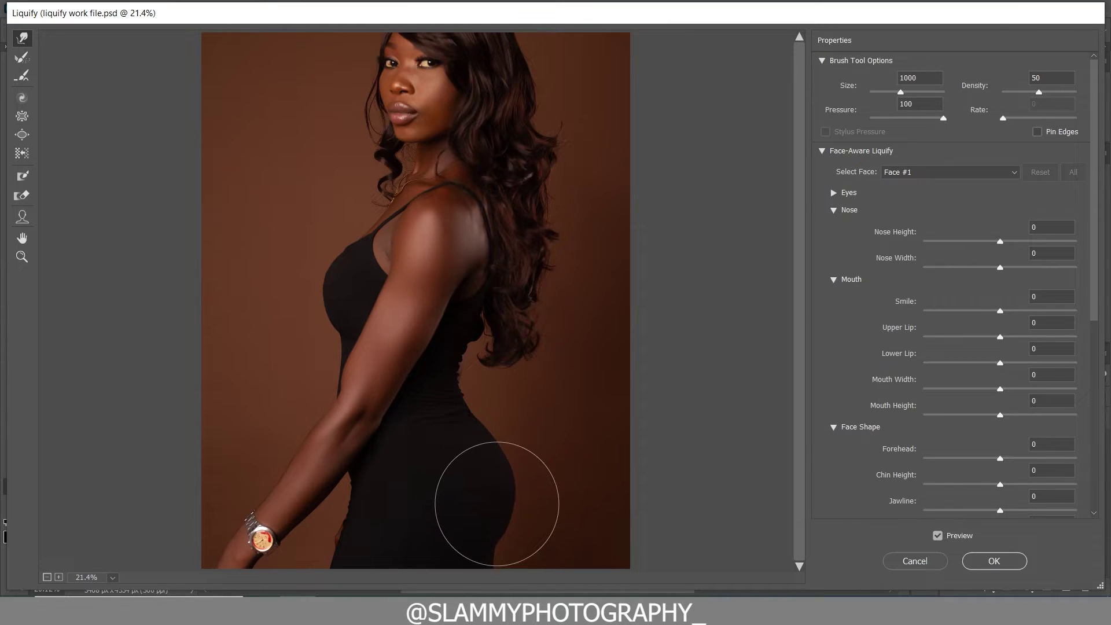
Reduce the Forward Warp brush size to 500 for the lower back area beside the hair ends.
key("bracketleft")
key("bracketleft")
key("bracketleft")
key("bracketleft")
key("bracketleft")
key("bracketleft")
key("bracketleft")
key("bracketleft")
key("bracketright")
key("bracketright")
key("bracketright")
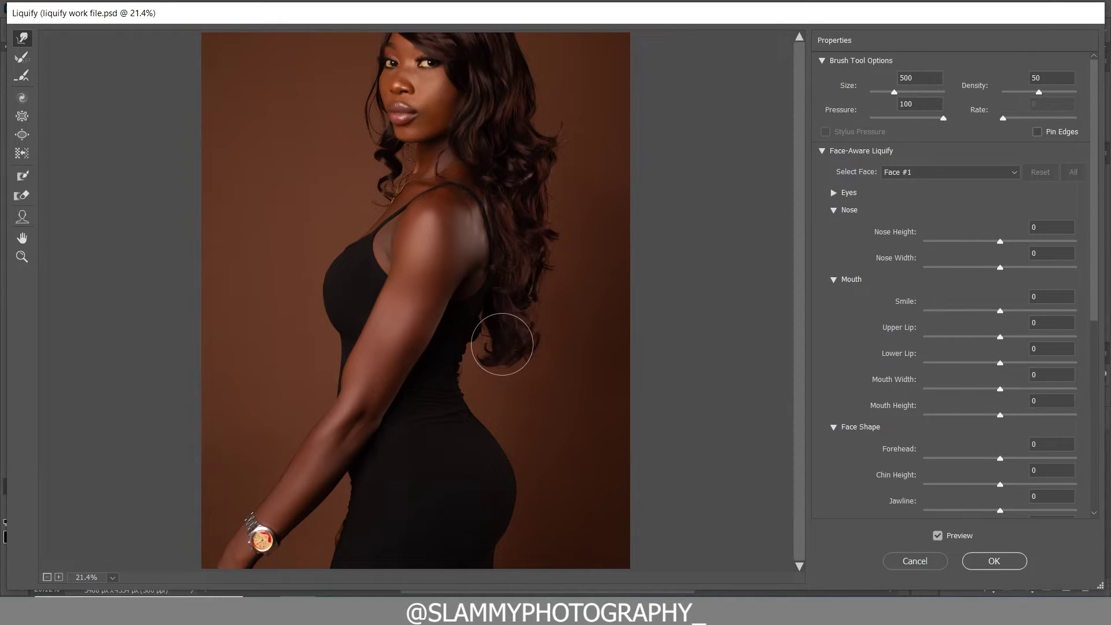
Freeze the hair ends beside the lower back with a size 175 Freeze Mask brush and thaw the spill at the mask's edge.
left_click(23, 176)
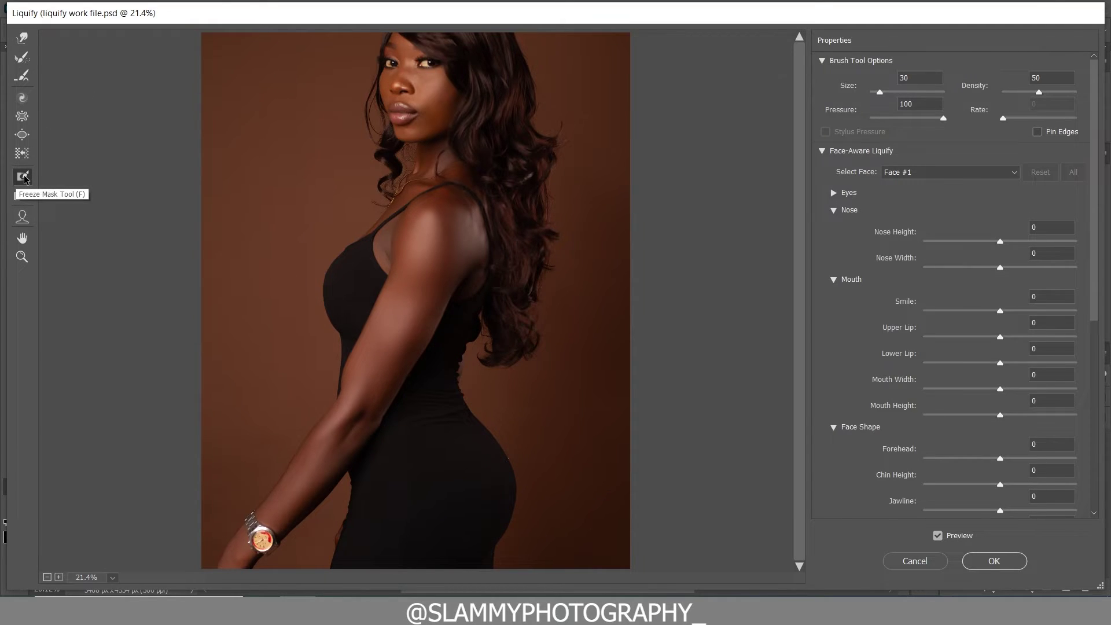
key("bracketright")
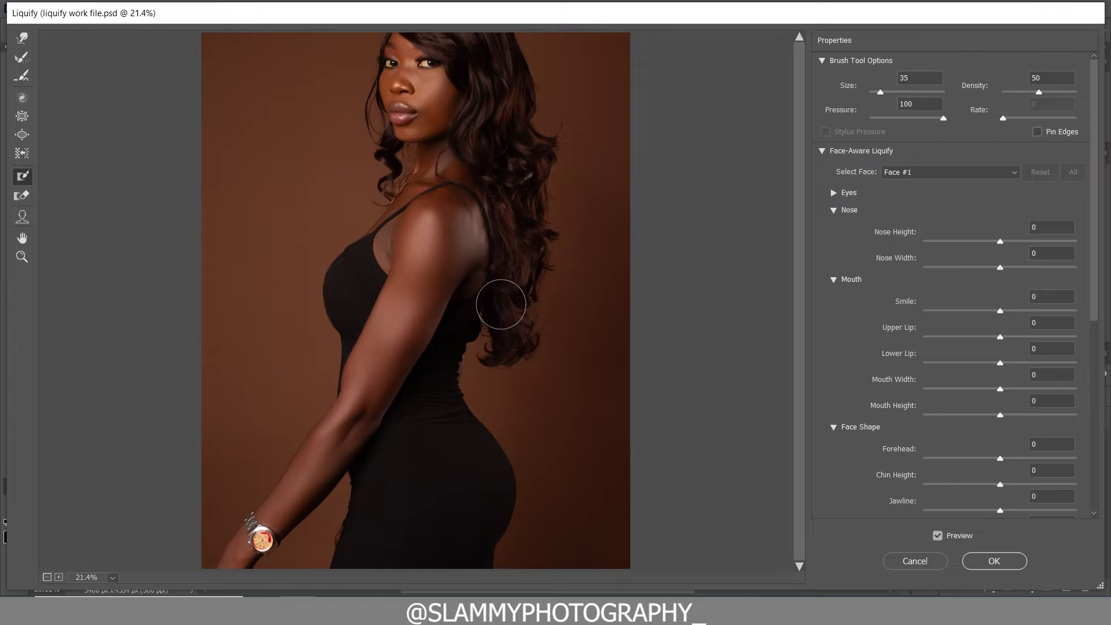
key("bracketright")
key("bracketright")
key("bracketright")
key("bracketright")
key("bracketright")
key("bracketright")
key("bracketright")
key("bracketright")
key("bracketleft")
key("bracketleft")
key("bracketleft")
key("bracketright")
key("bracketright")
key("bracketright")
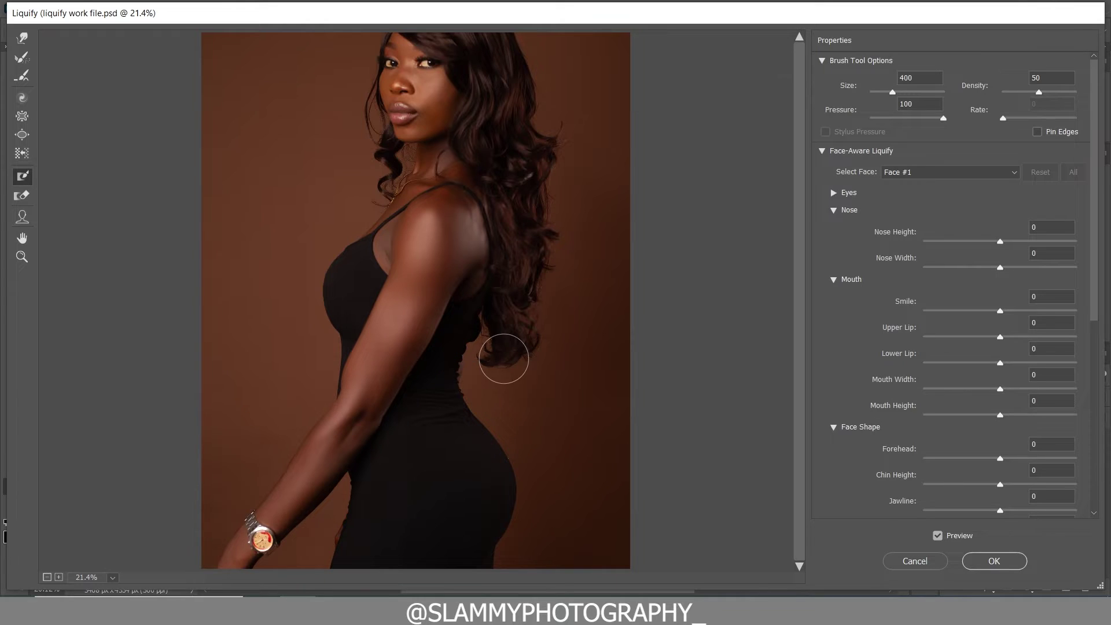
key("bracketleft")
key("bracketleft")
key("bracketleft")
key("bracketleft")
key("bracketleft")
left_click_drag(489, 349, 498, 353)
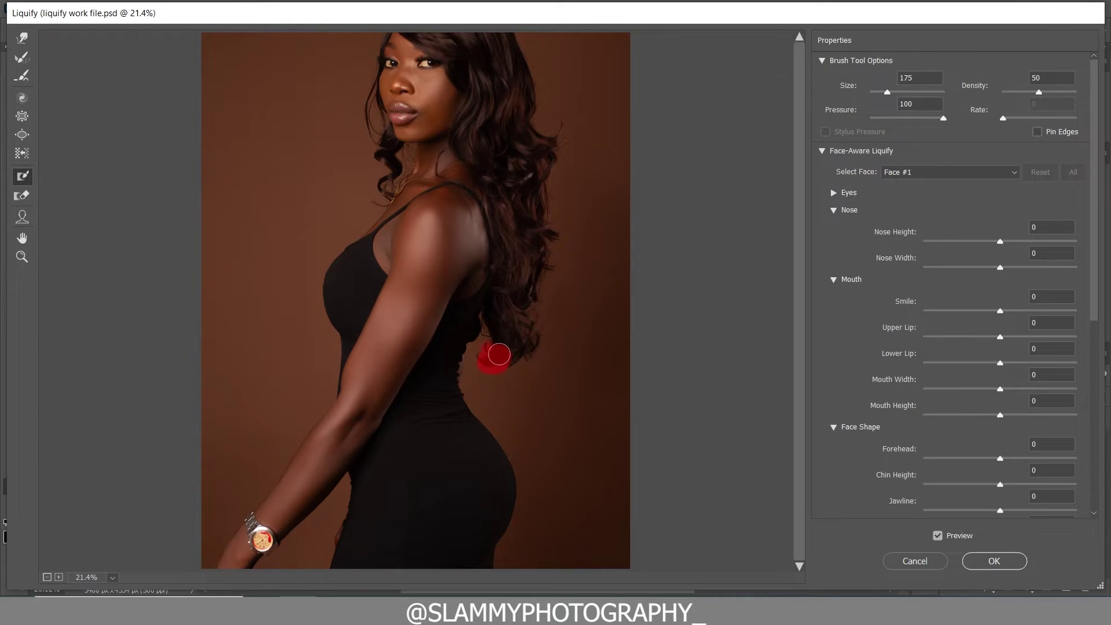
key("bracketleft")
key("bracketright")
mouse_move(499, 354)
left_mouse_down()
mouse_move(497, 312)
mouse_move(502, 346)
mouse_move(507, 302)
mouse_move(506, 324)
mouse_move(498, 308)
mouse_move(494, 318)
mouse_move(512, 361)
mouse_move(544, 303)
left_mouse_up()
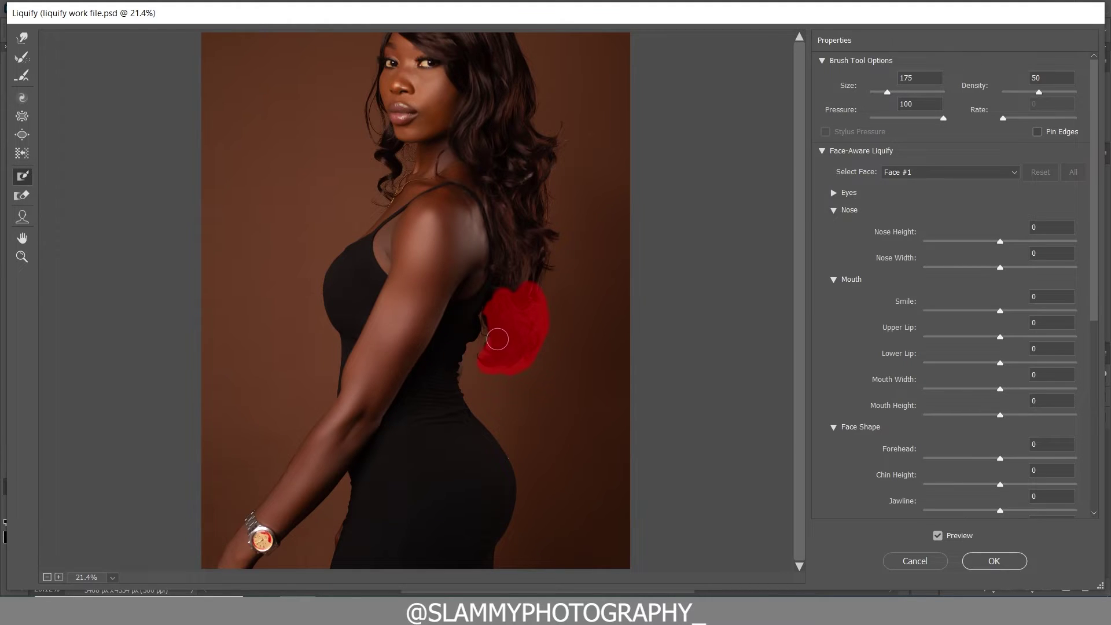
left_click(17, 196)
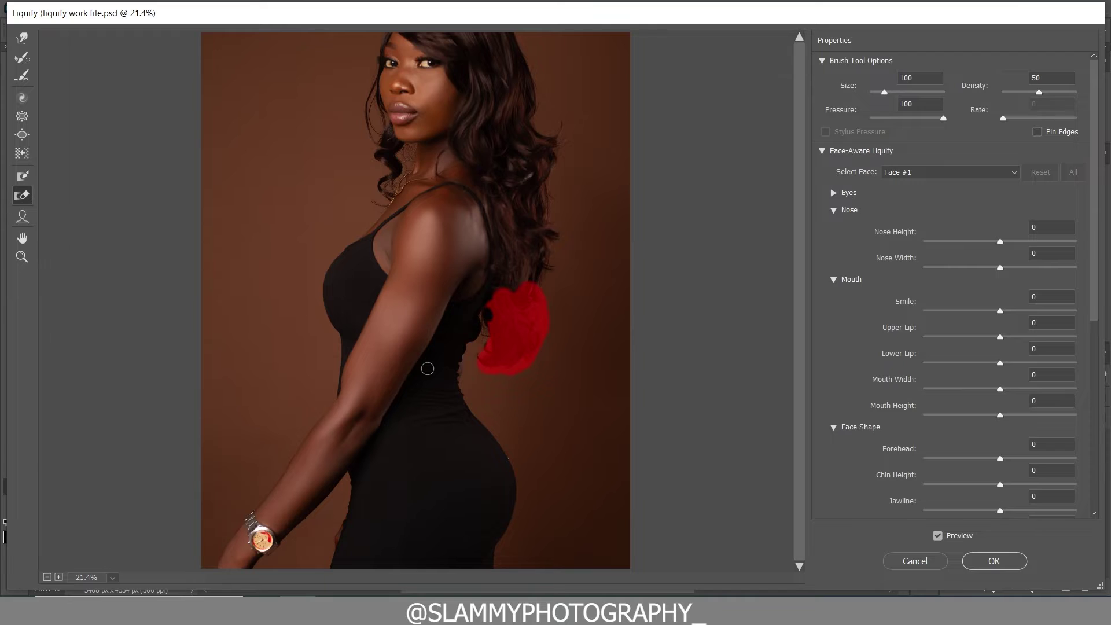
Refine the lower back's outline beside the frozen hair with the Forward Warp brush at sizes 300 to 400.
left_click(22, 38)
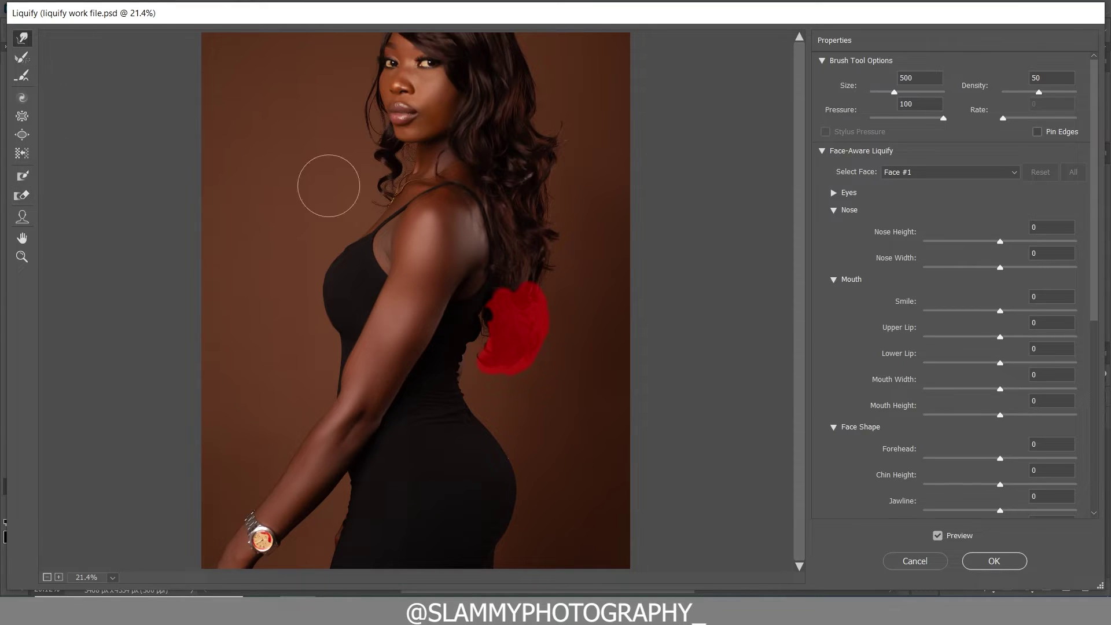
key("bracketleft")
key("bracketleft")
key("bracketleft")
key("bracketleft")
key("bracketleft")
key("bracketleft")
key("bracketright")
key("bracketright")
key("bracketright")
key("bracketright")
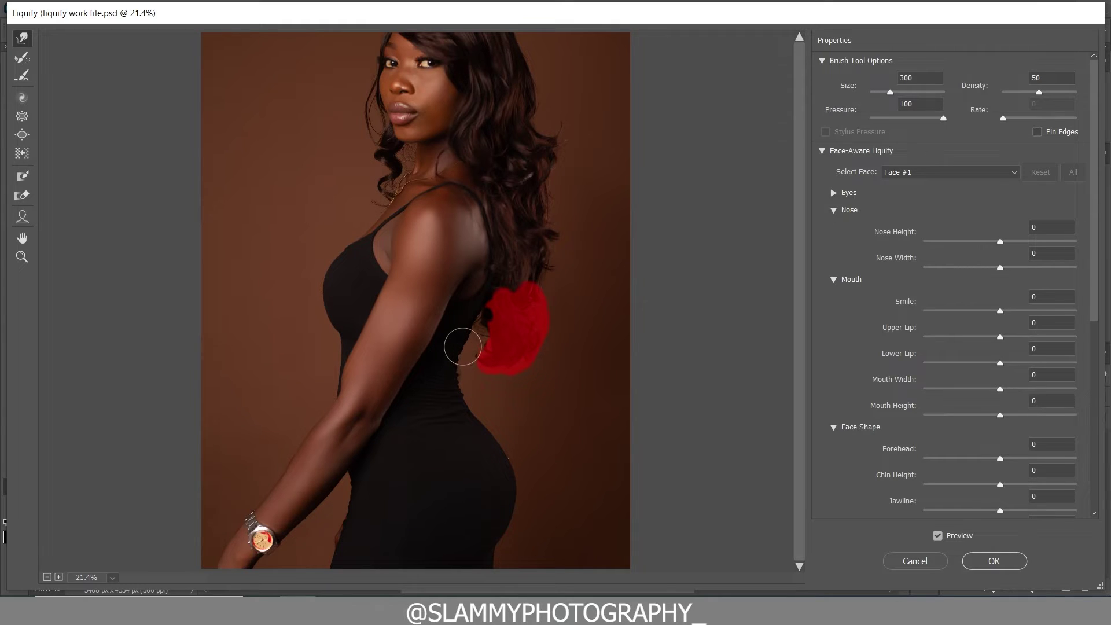
key("bracketright")
key("bracketright")
key("bracketright")
key("bracketleft")
key("bracketleft")
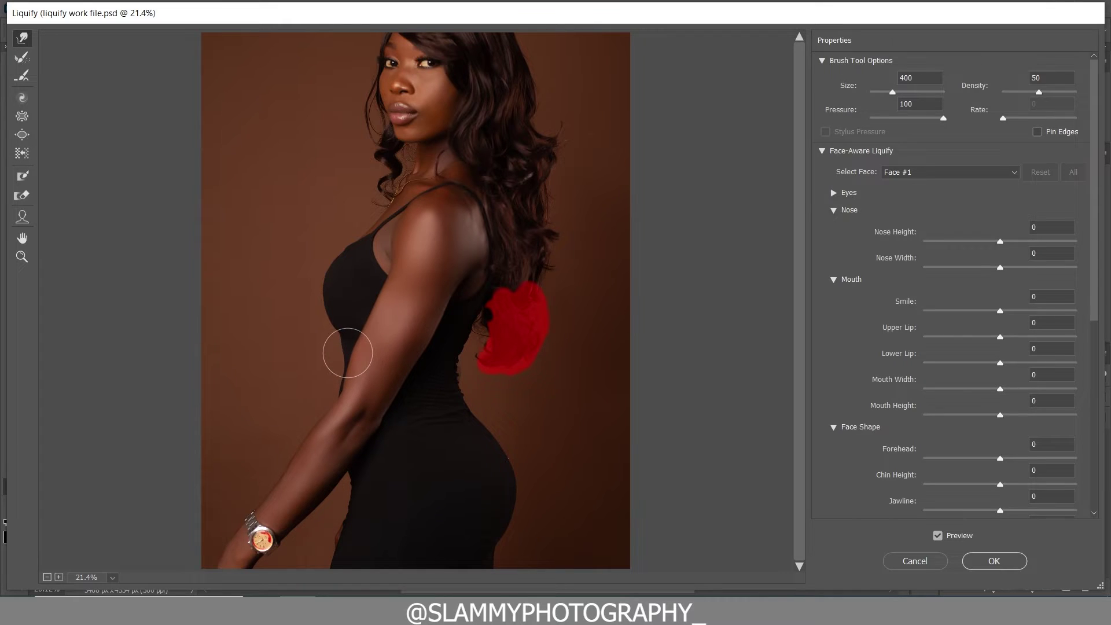
Push the stomach outline below the bust and the front hip outline inward with the Forward Warp brush.
key("bracketleft")
key("bracketleft")
key("bracketright")
key("ctrl+space")
key("bracketright")
key("bracketright")
key("bracketright")
key("bracketright")
key("bracketright")
key("bracketright")
key("bracketright")
key("bracketright")
key("bracketright")
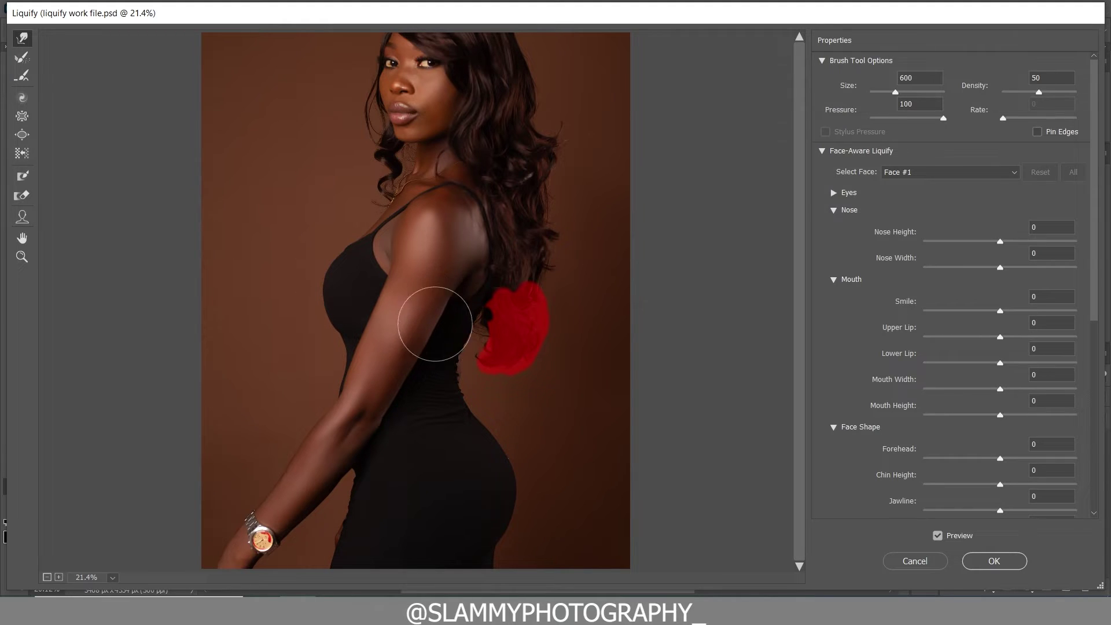
Check the arm and bust outlines and compare the reshaped figure with the original image.
key("bracketleft")
key("bracketleft")
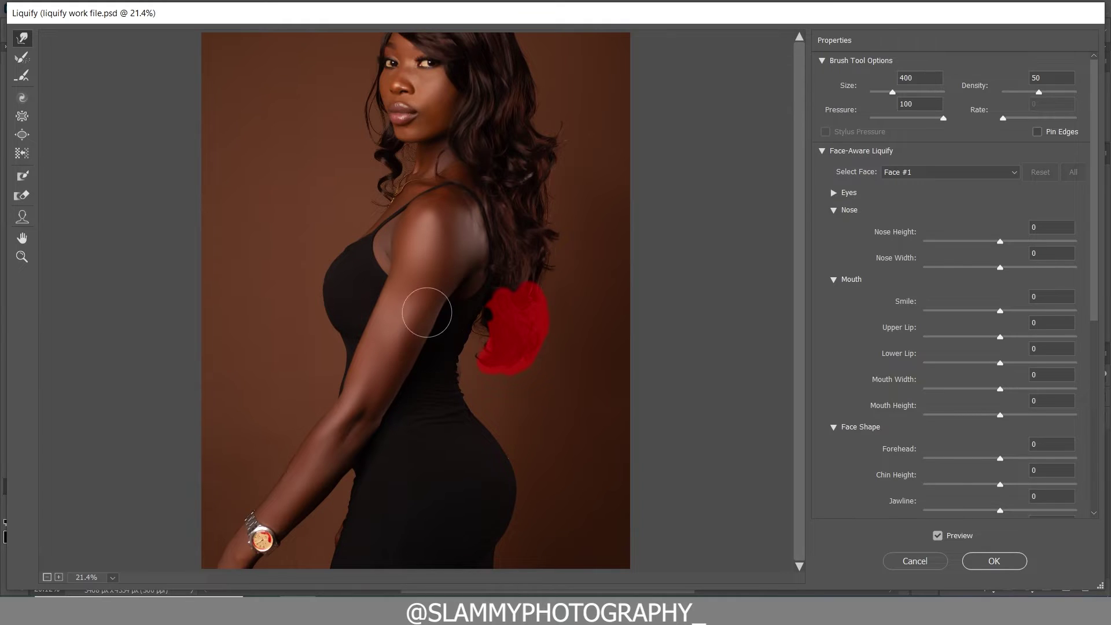
key("bracketright")
key("bracketright")
key("bracketright")
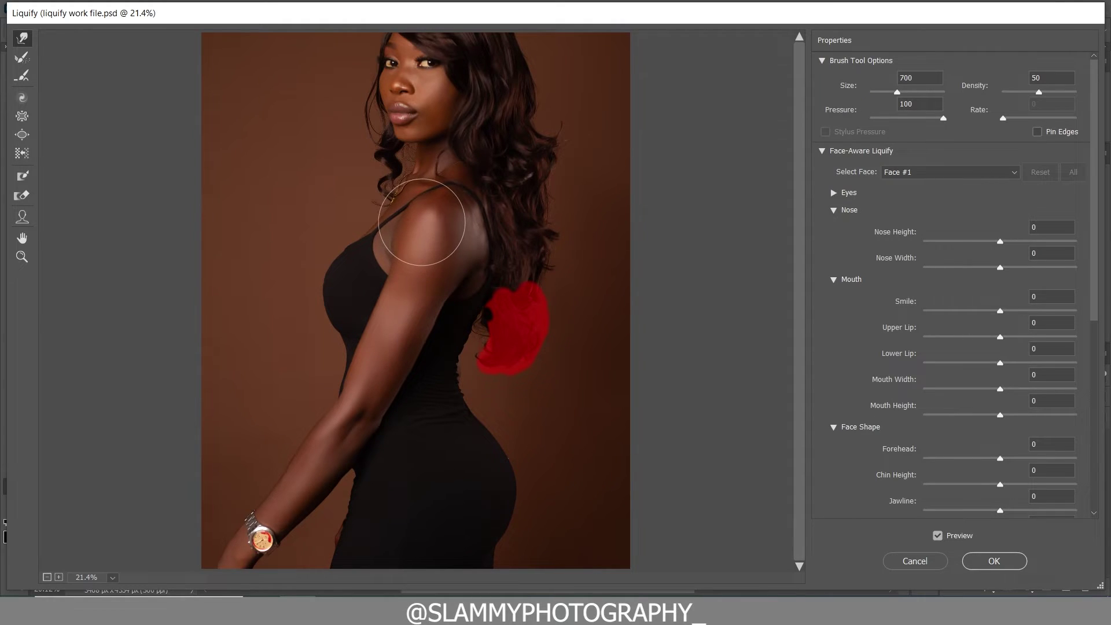
key("bracketleft")
key("bracketleft")
key("bracketleft")
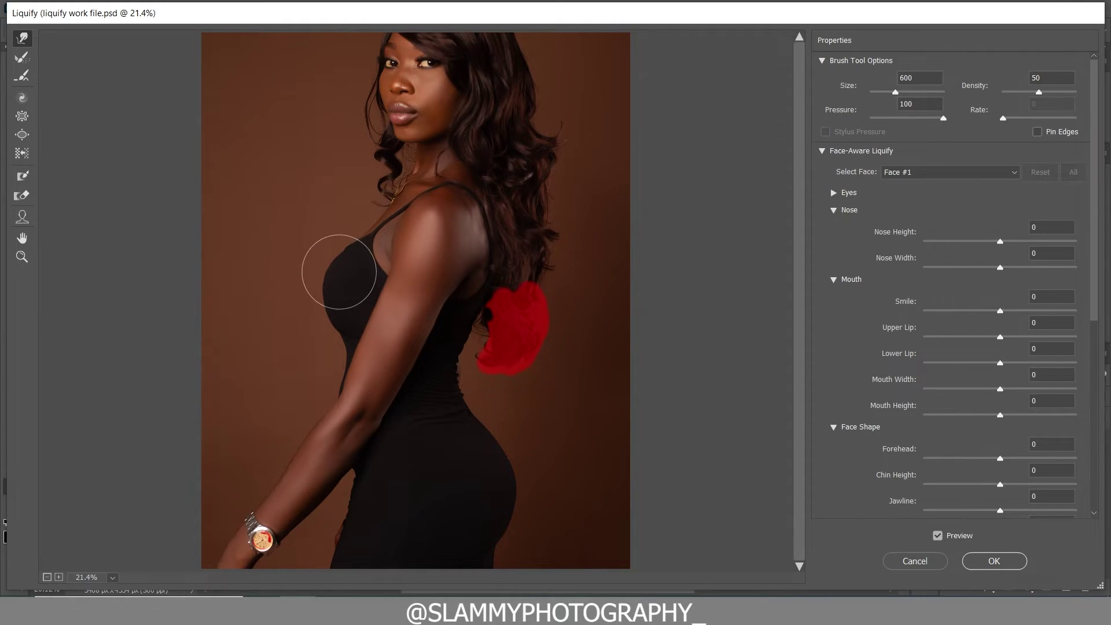
left_click(938, 536)
left_click(937, 536)
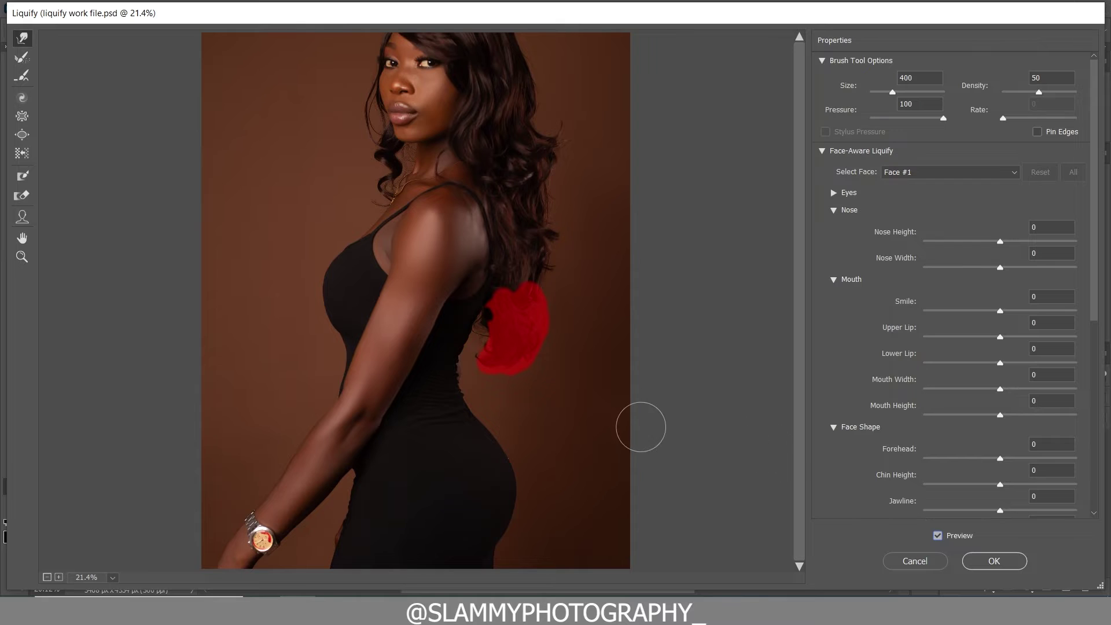
Push the lower back further inward at the waist with the Forward Warp brush at sizes 300 to 600.
key("bracketright")
key("bracketright")
key("bracketright")
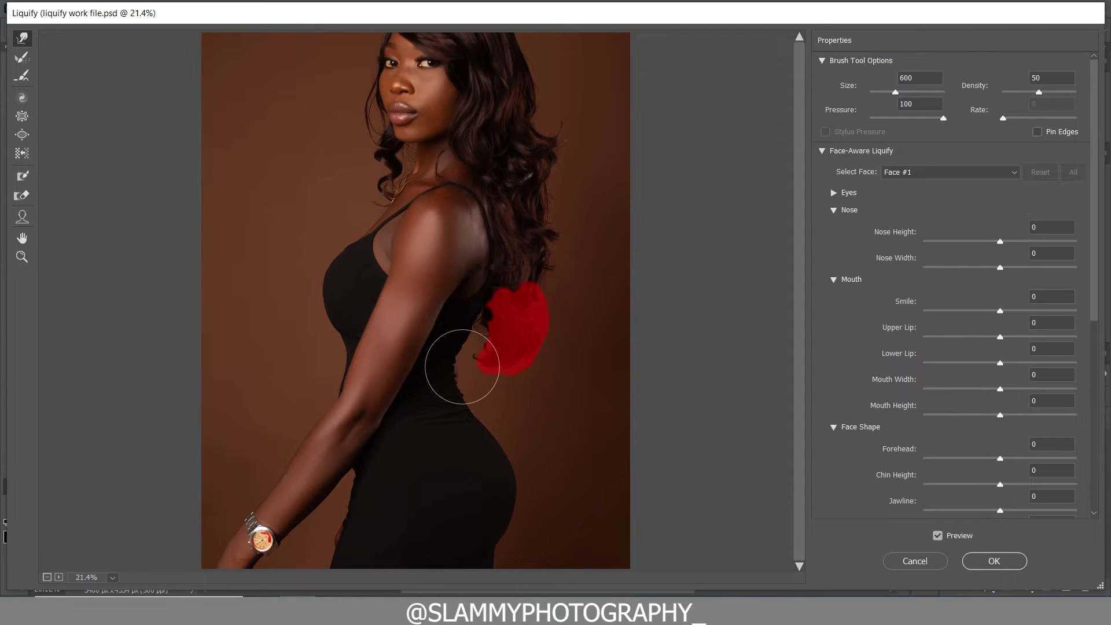
key("bracketleft")
key("bracketleft")
key("bracketleft")
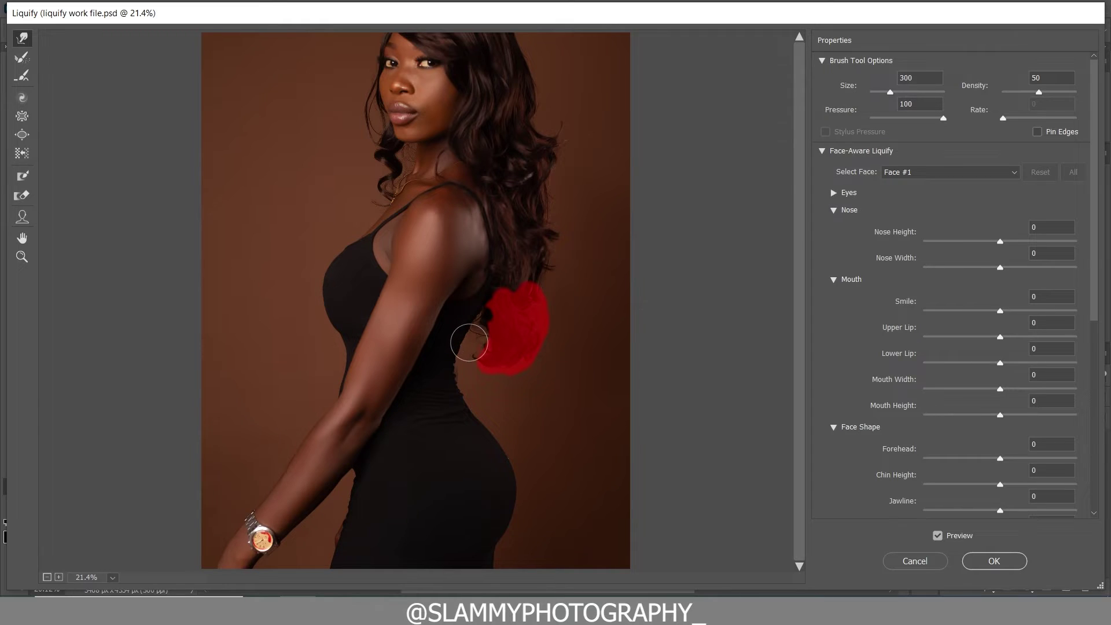
Push the underside of the buttocks slightly outward with a size 800 Forward Warp brush.
key("bracketright")
key("bracketright")
key("bracketright")
key("bracketright")
key("bracketright")
key("bracketright")
key("bracketleft")
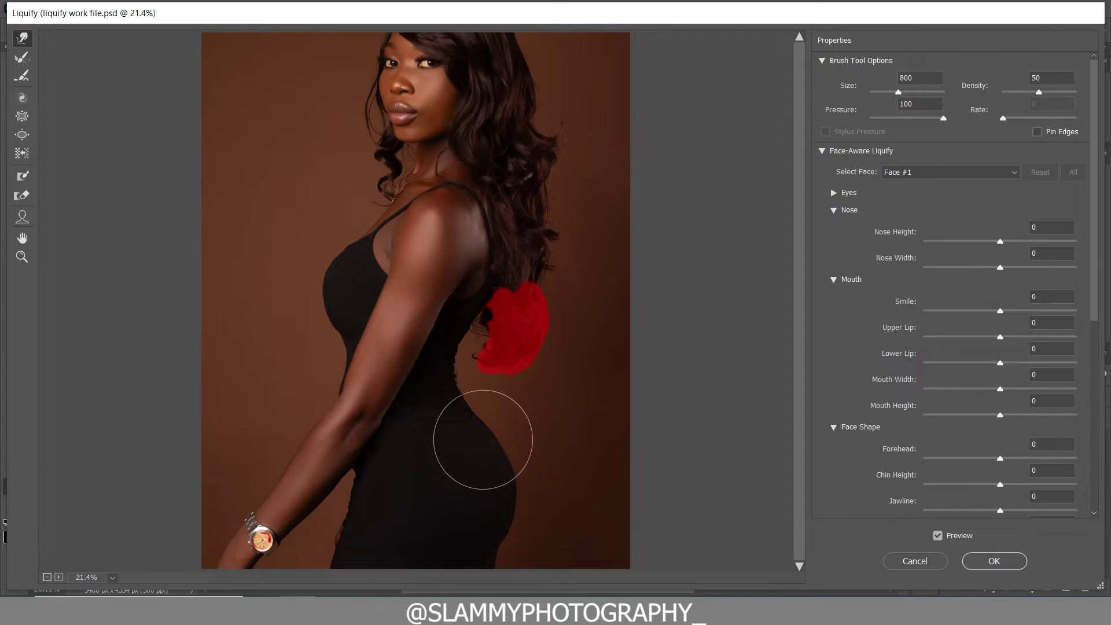
left_click(20, 264)
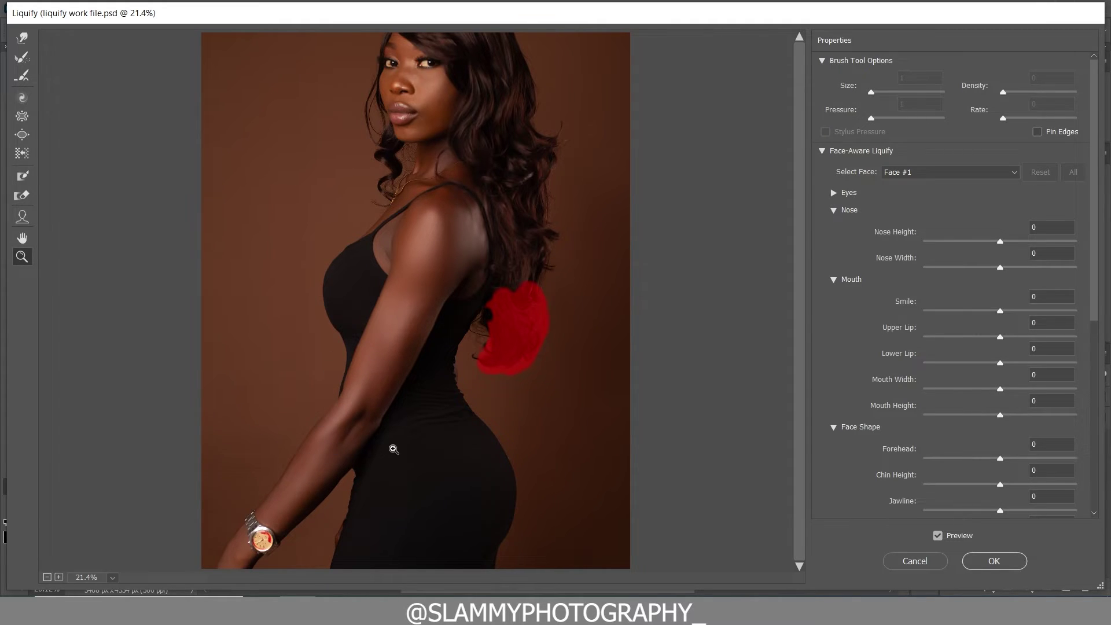
left_click(22, 38)
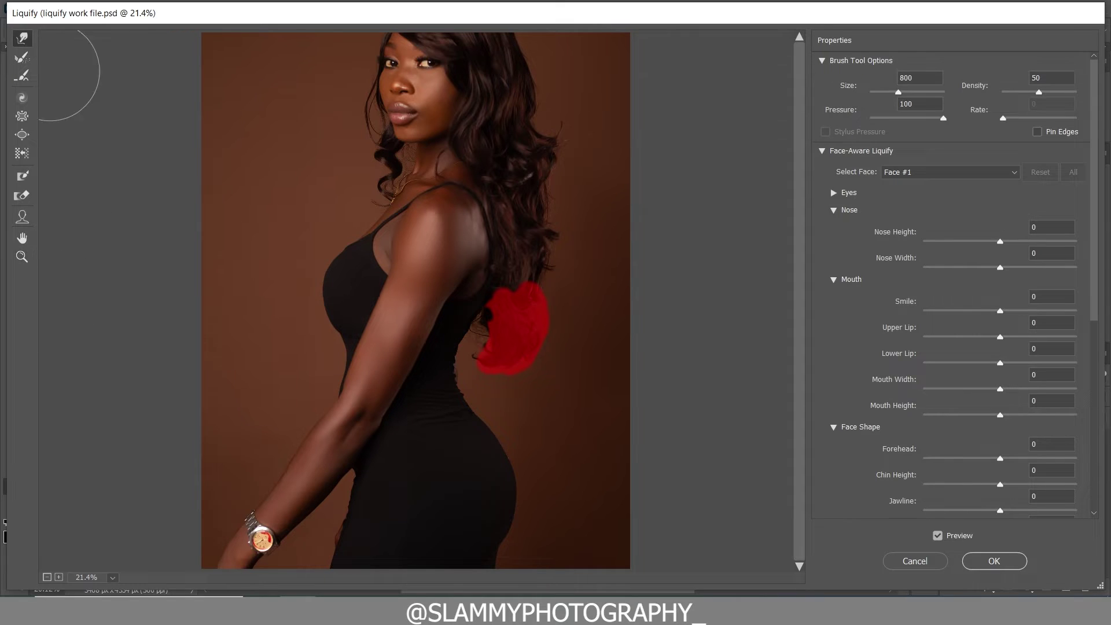
Round the buttocks and smooth their transition into the lower back with the Forward Warp brush at sizes 500 to 700.
key("bracketleft")
key("bracketleft")
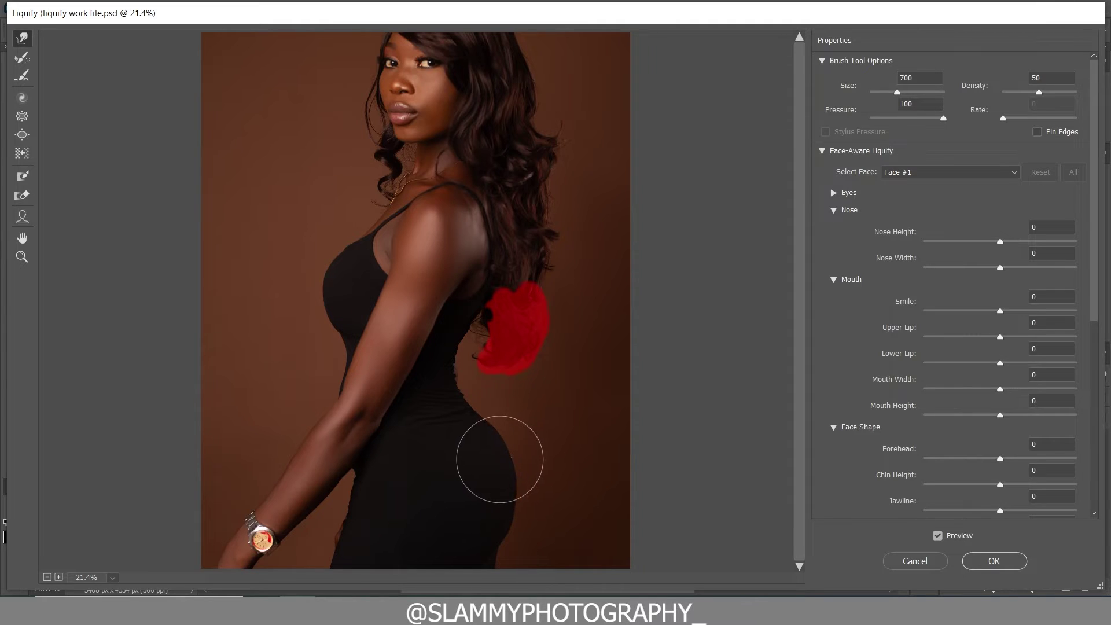
key("bracketright")
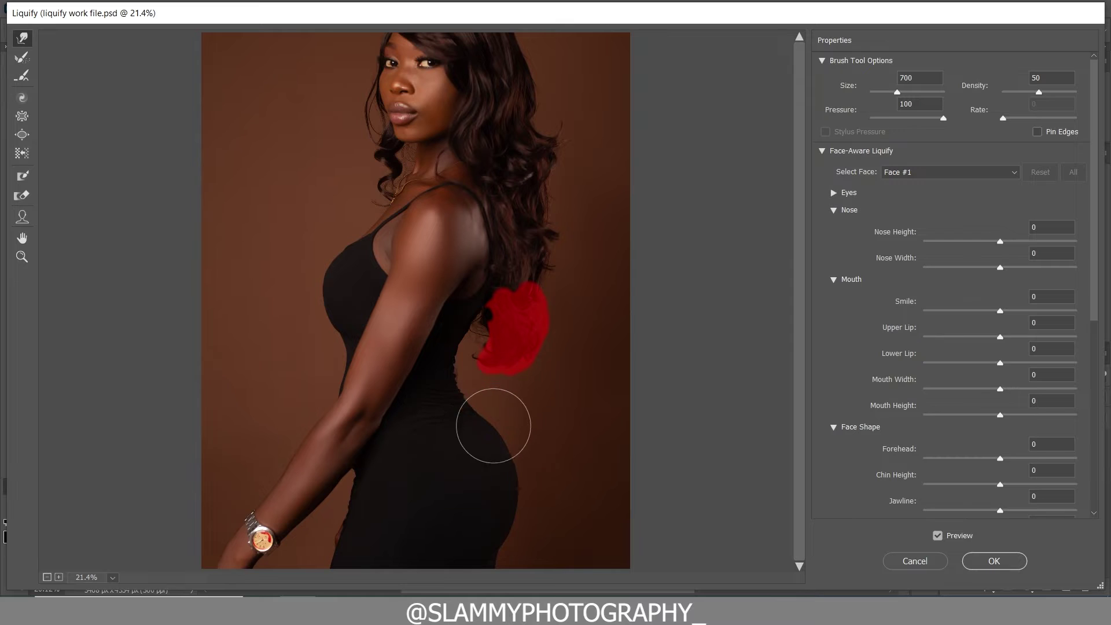
key("bracketleft")
key("bracketleft")
key("bracketleft")
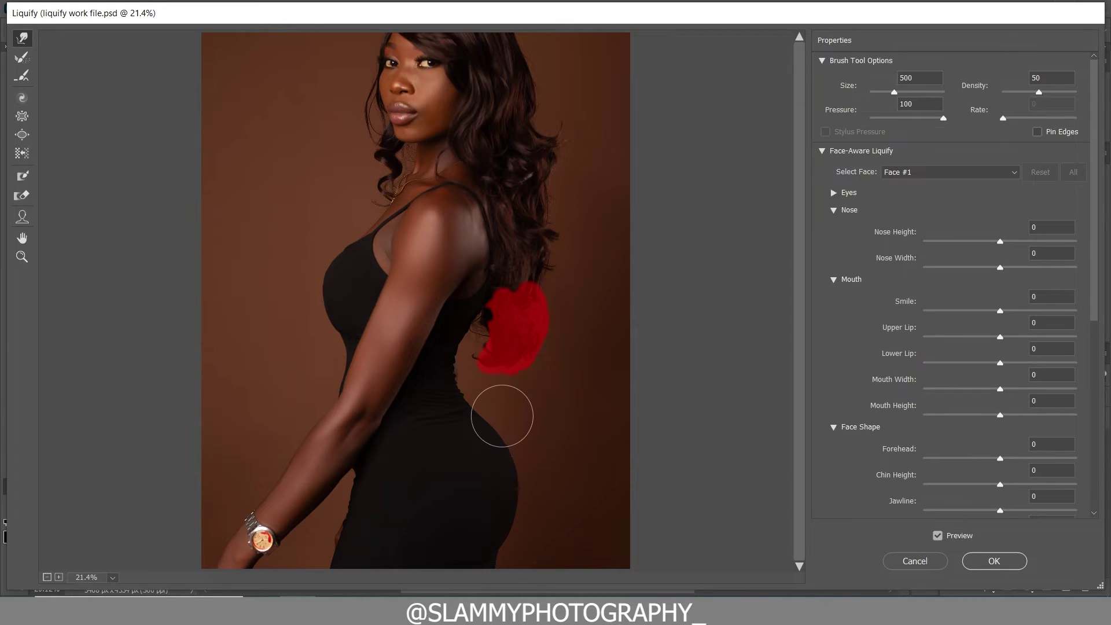
key("bracketright")
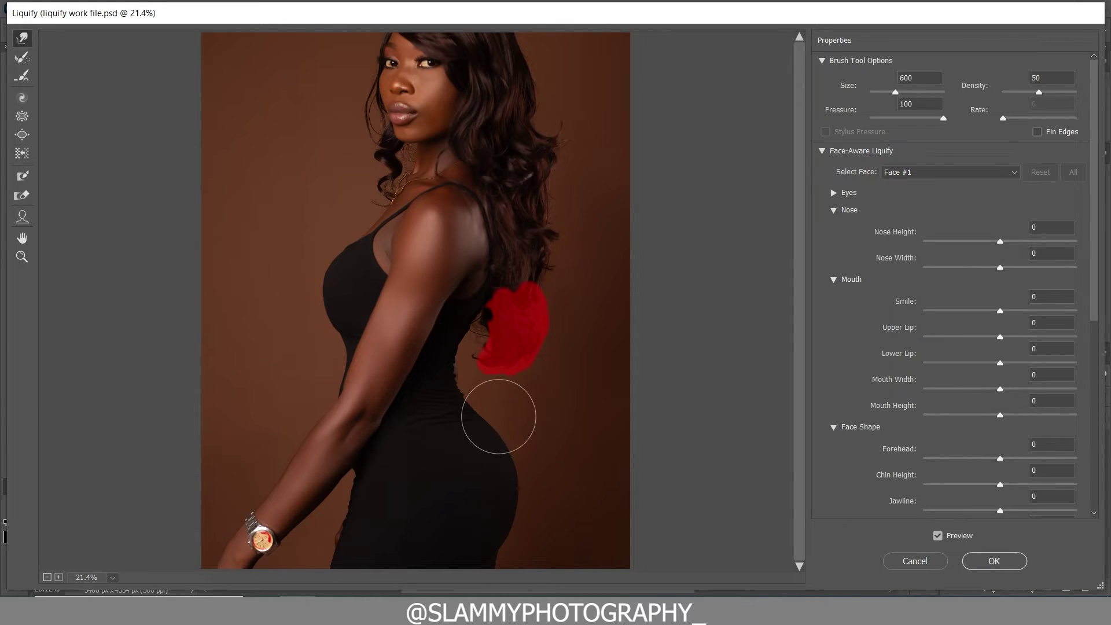
key("bracketleft")
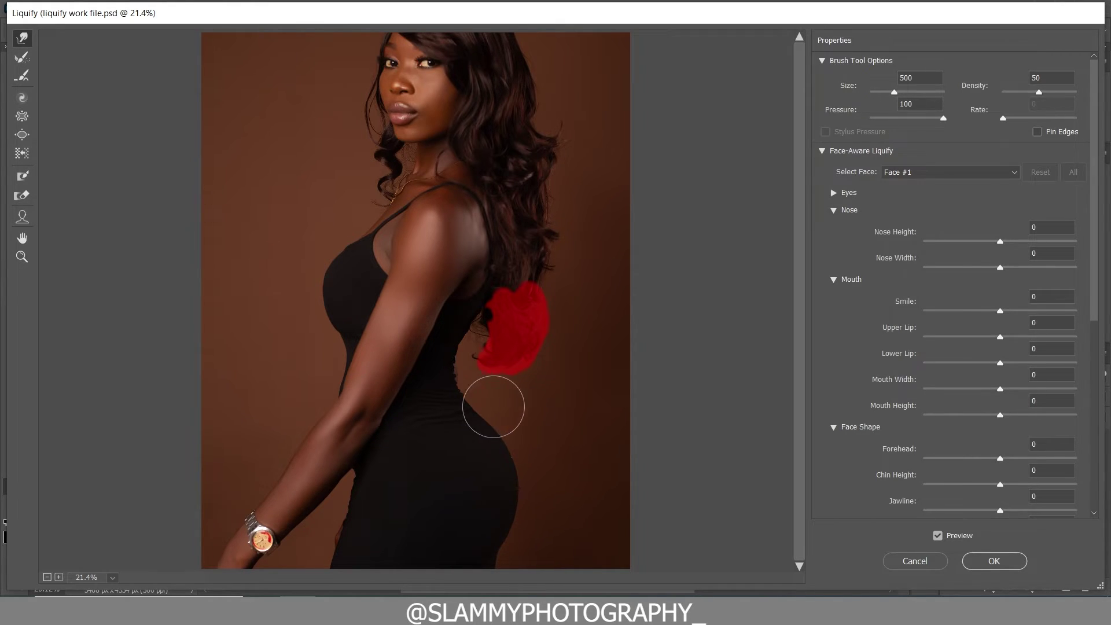
Compare the slimmer waist and rounder buttocks with the original by switching the Liquify preview off and on.
left_click(937, 536)
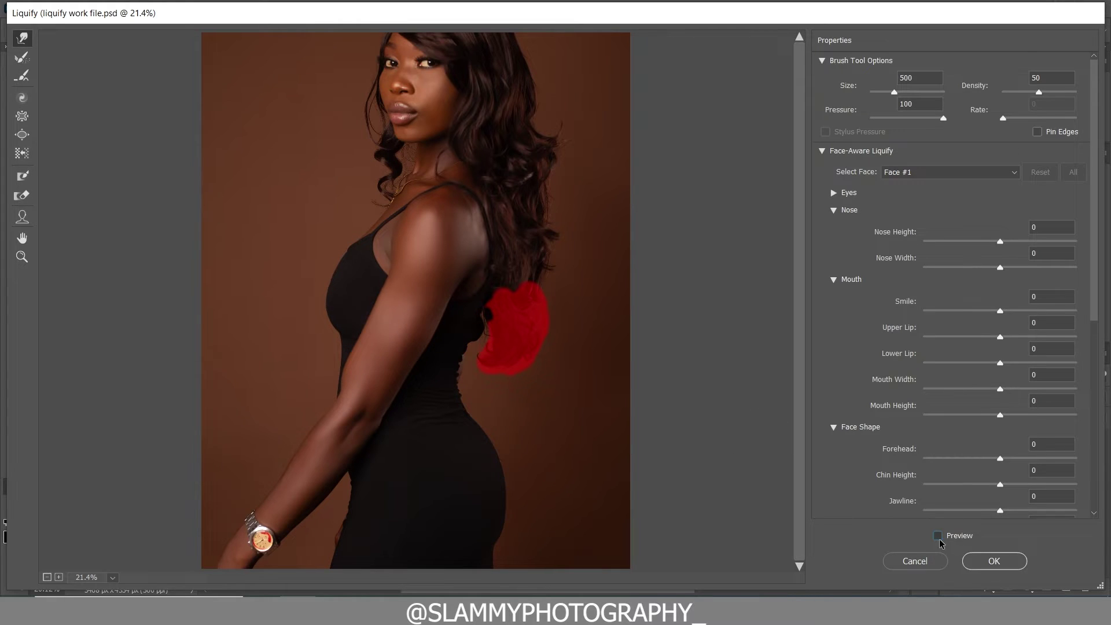
left_click(937, 536)
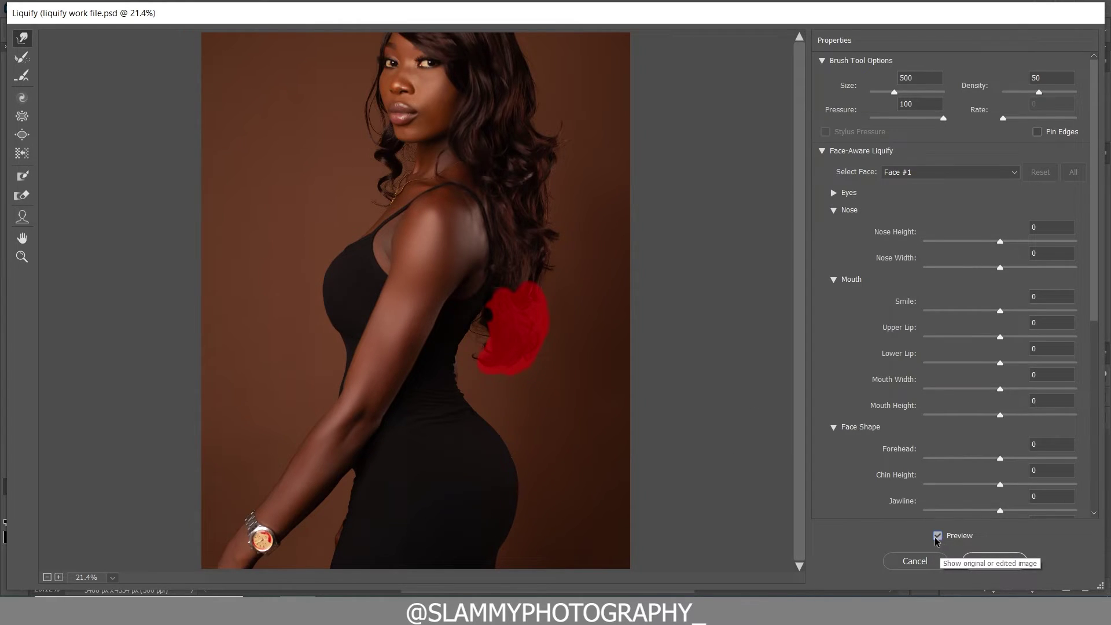
left_click(937, 536)
left_click(937, 536)
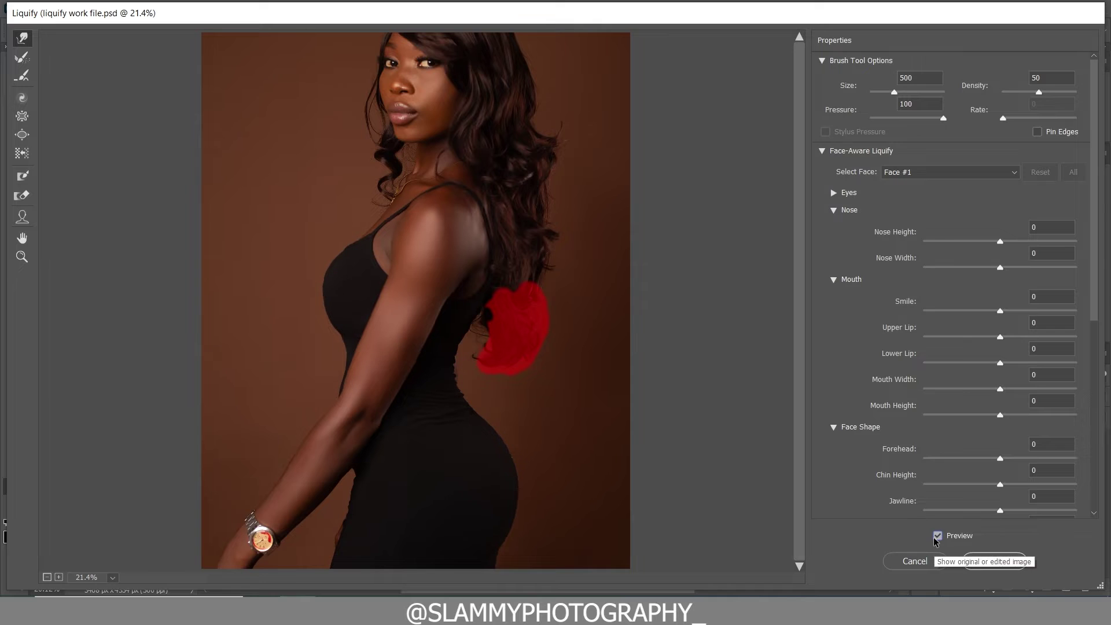
left_click(936, 536)
left_click(937, 536)
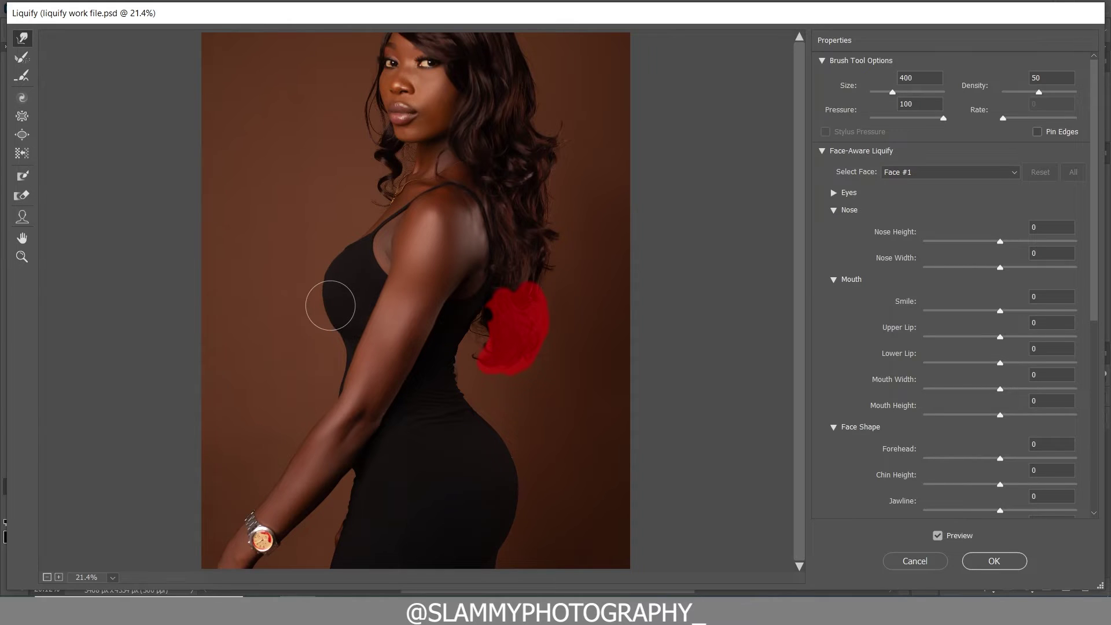
Lift and push the bust outline slightly outward with the Forward Warp brush, starting at size 400.
left_click_drag(331, 301, 332, 287)
key("bracketleft")
key("bracketleft")
key("bracketright")
key("bracketleft")
key("bracketright")
key("bracketright")
key("bracketright")
key("bracketright")
key("bracketright")
key("bracketright")
key("bracketright")
key("bracketright")
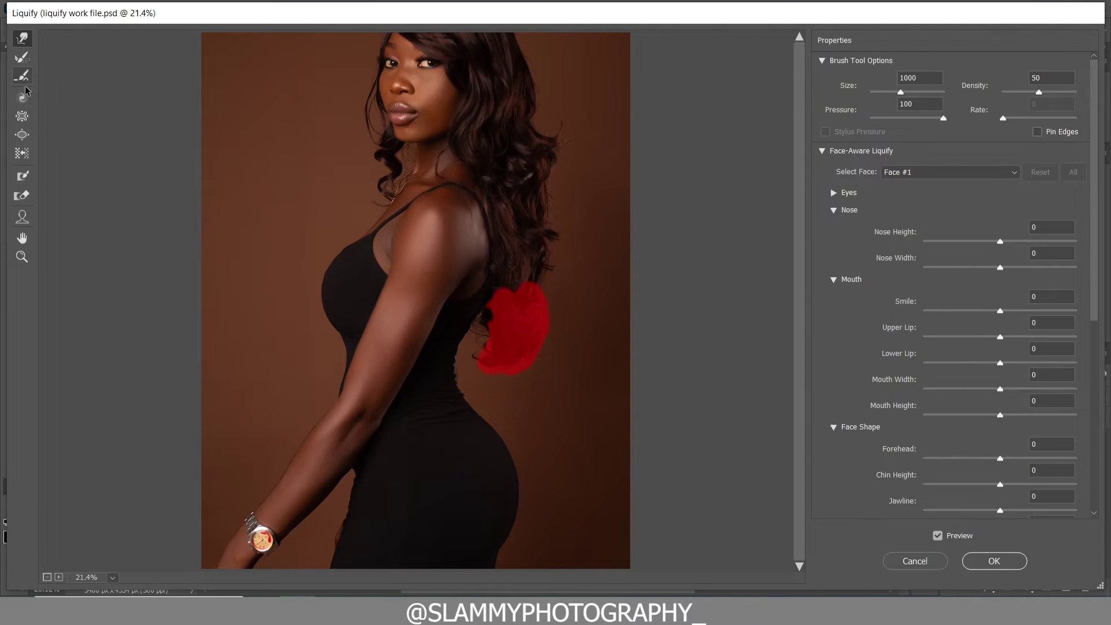
key("bracketleft")
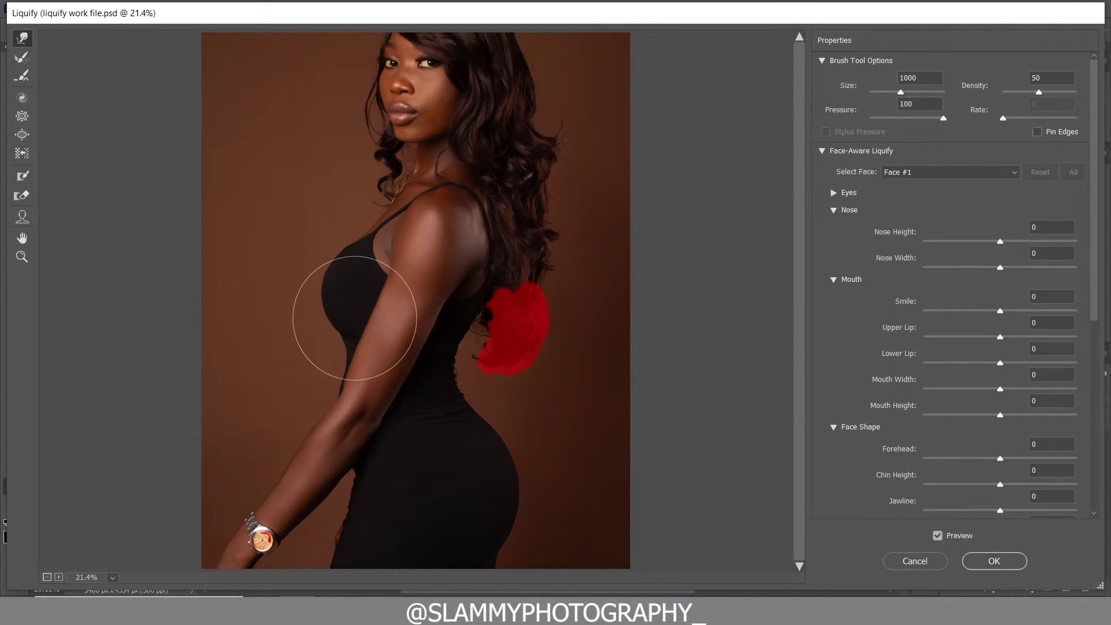
key("bracketleft")
key("bracketleft")
key("bracketleft")
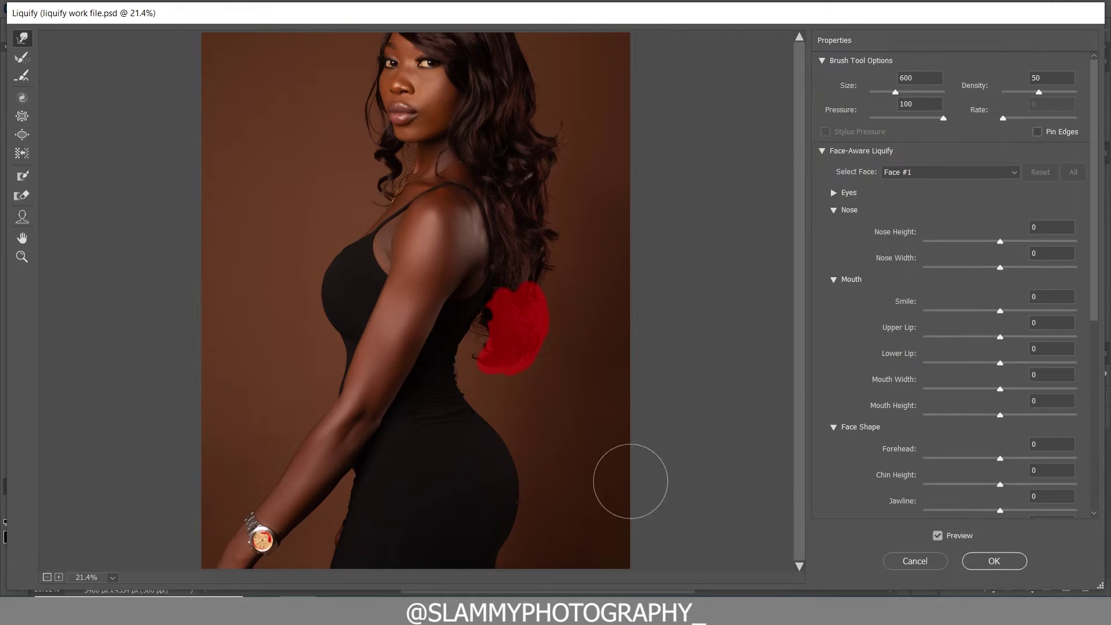
Compare the final body shape with the original once more and apply the Liquify filter.
left_click(937, 535)
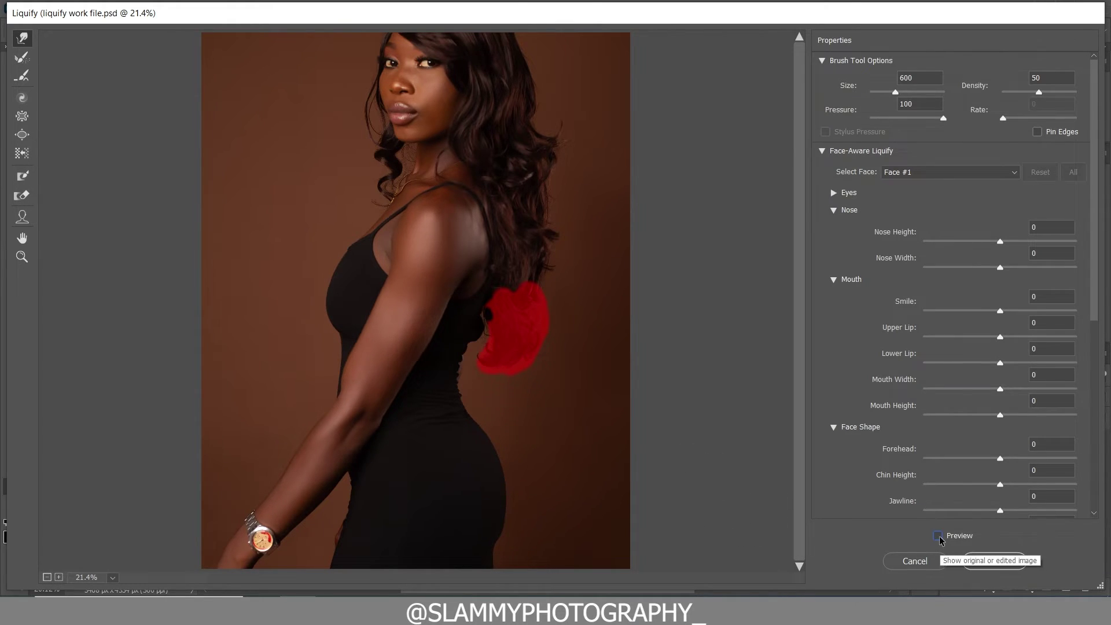
left_click(937, 535)
left_click(983, 560)
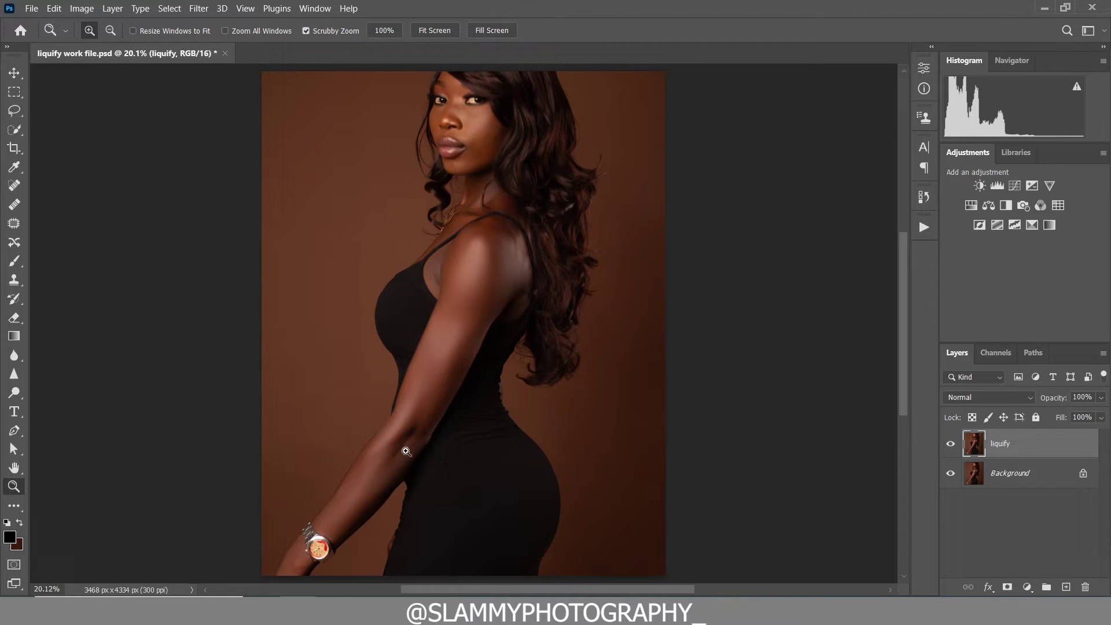
Draw a closed Pen path around the strip of dress showing between the bust and the arm, tracing the new slimmer waist curve.
left_click_drag(407, 451, 452, 461)
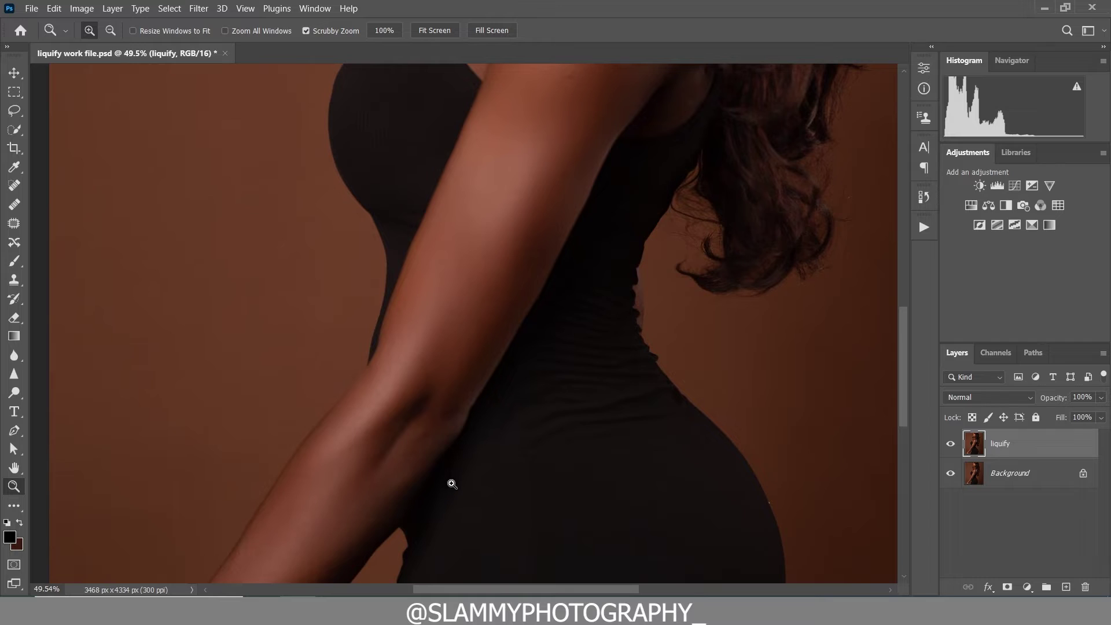
scroll(452, 484, "down", 2)
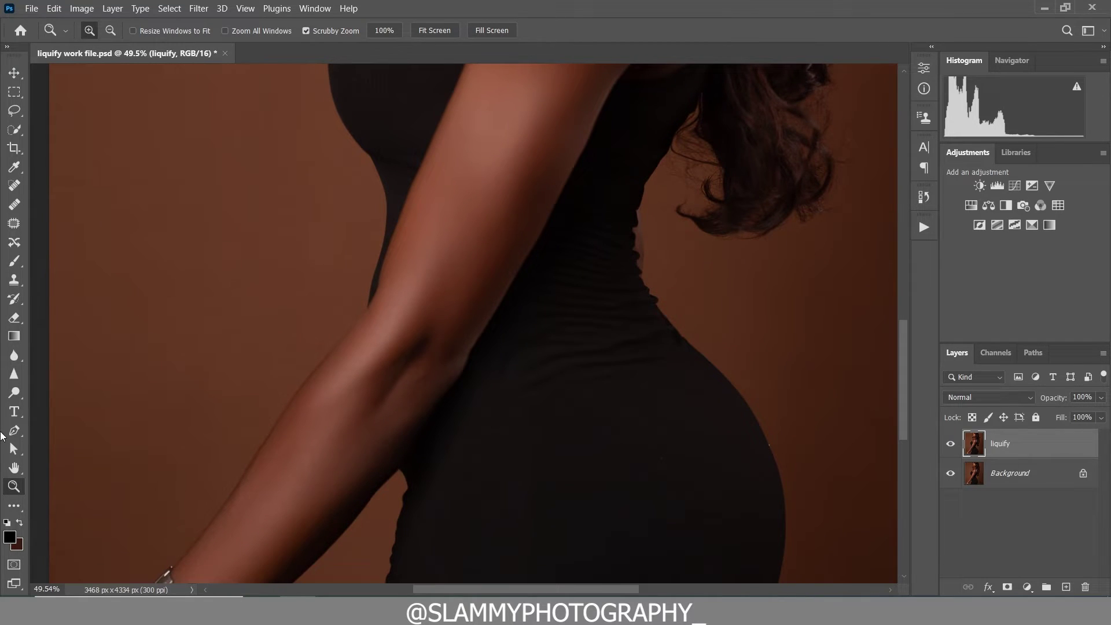
left_click(13, 433)
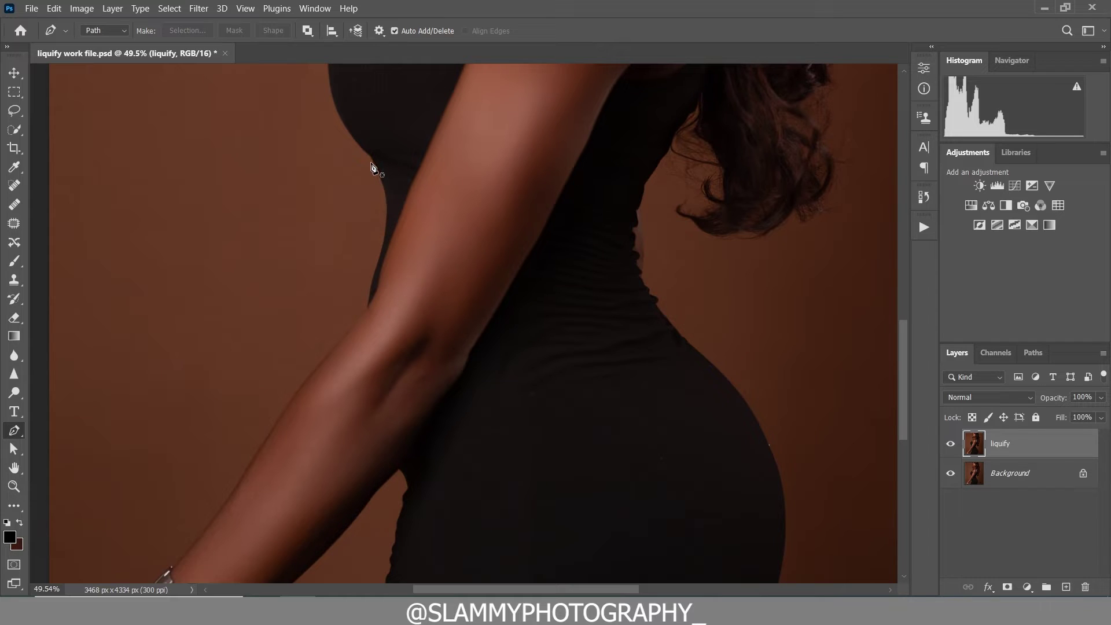
left_click(372, 161)
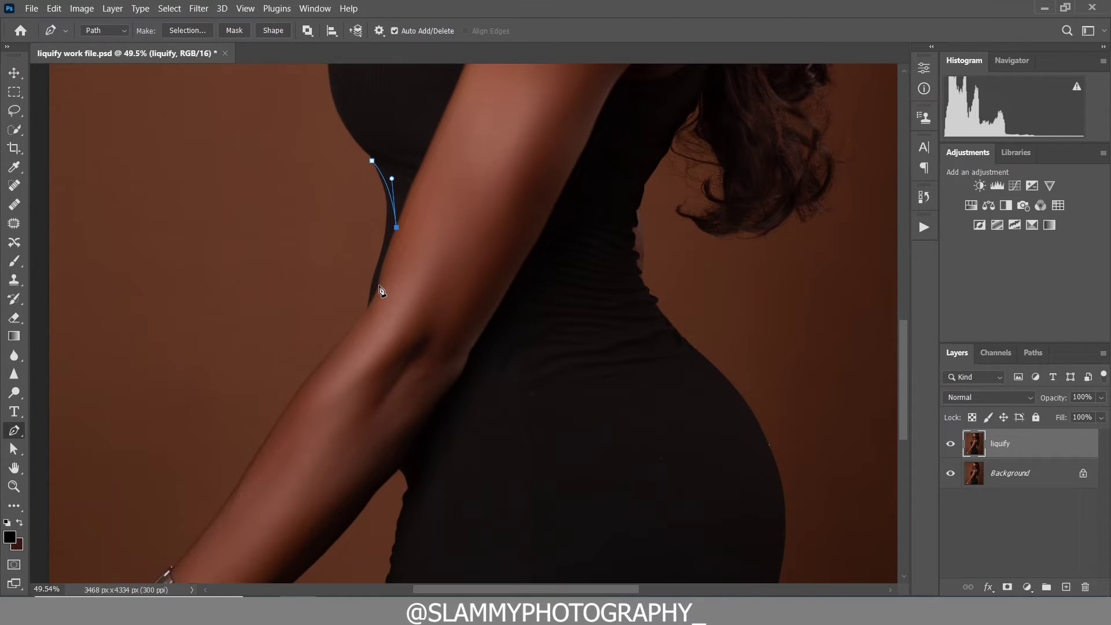
left_click(379, 284)
left_click(369, 303)
left_click(333, 247)
left_click(344, 181)
left_click(351, 168)
left_click(372, 161)
Convert the waist path into a new anti-aliased selection with a 4-pixel feather.
right_click(361, 206)
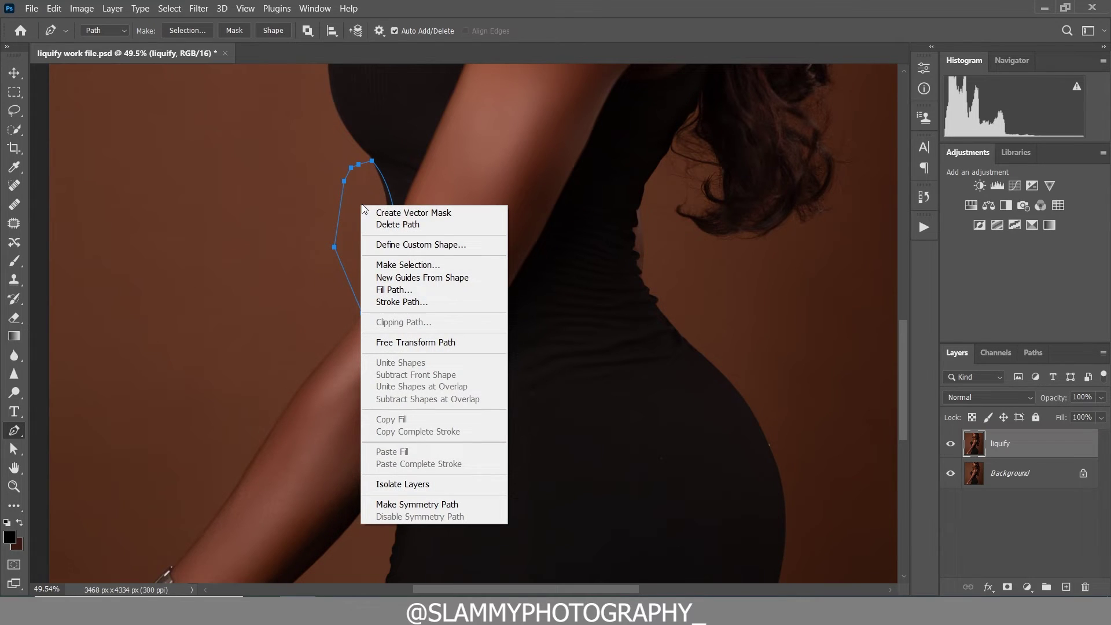
left_click(385, 266)
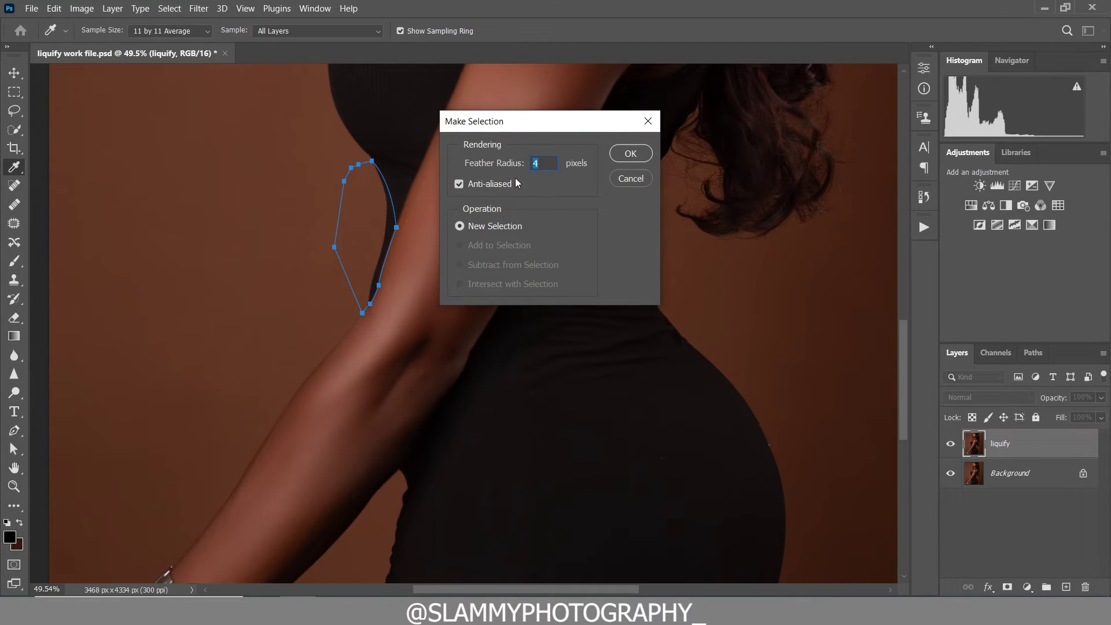
left_click(630, 154)
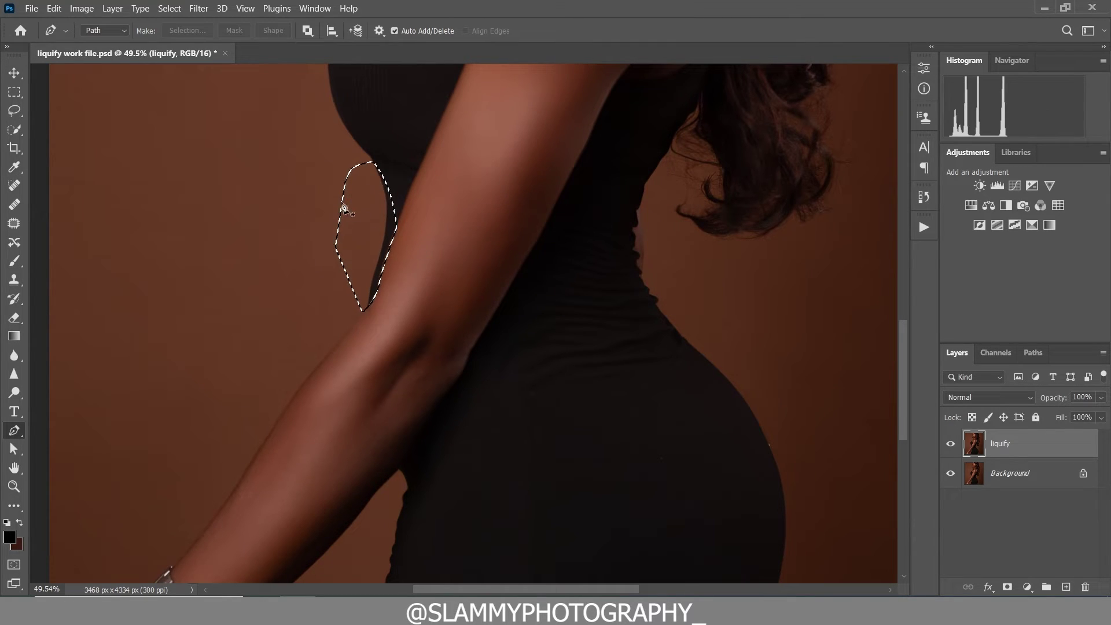
Clone plain backdrop over the dress strip inside the selection with the Clone Stamp at size 500, and deselect.
left_click(14, 280)
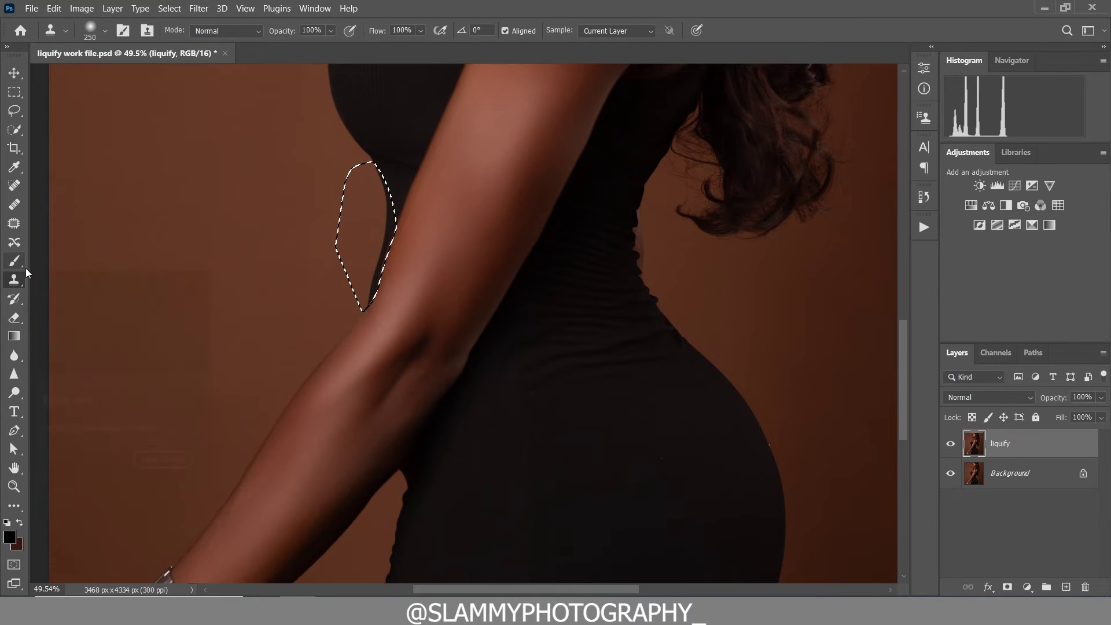
key("bracketright")
key("bracketright")
key("bracketright")
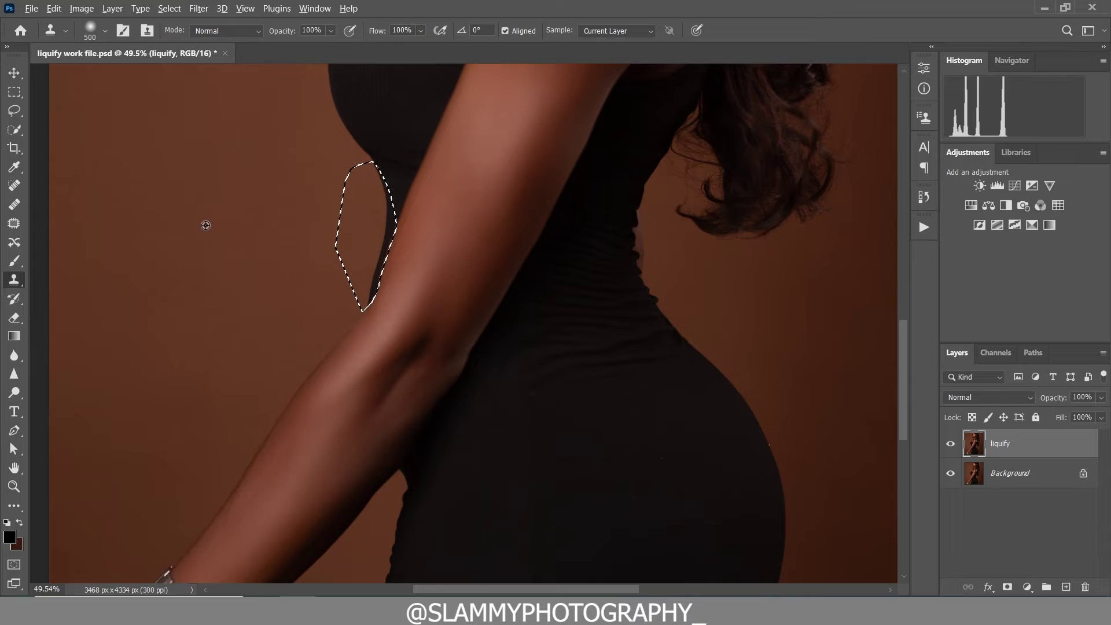
left_click(173, 227, "alt")
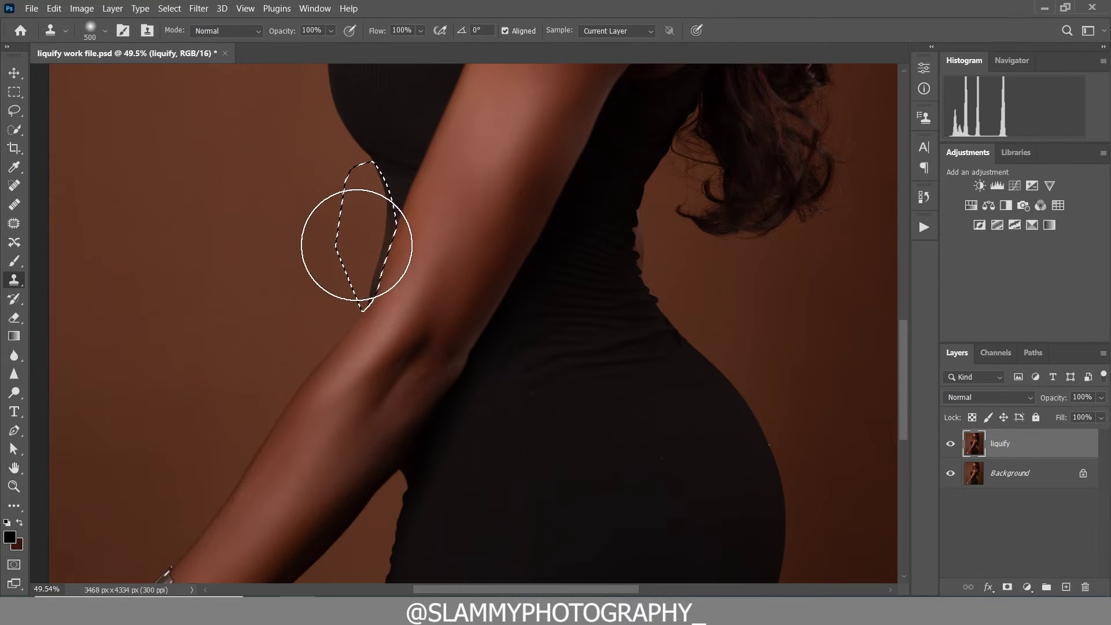
mouse_move(357, 244)
left_mouse_down()
mouse_move(372, 204)
mouse_move(356, 213)
mouse_move(350, 298)
left_mouse_up()
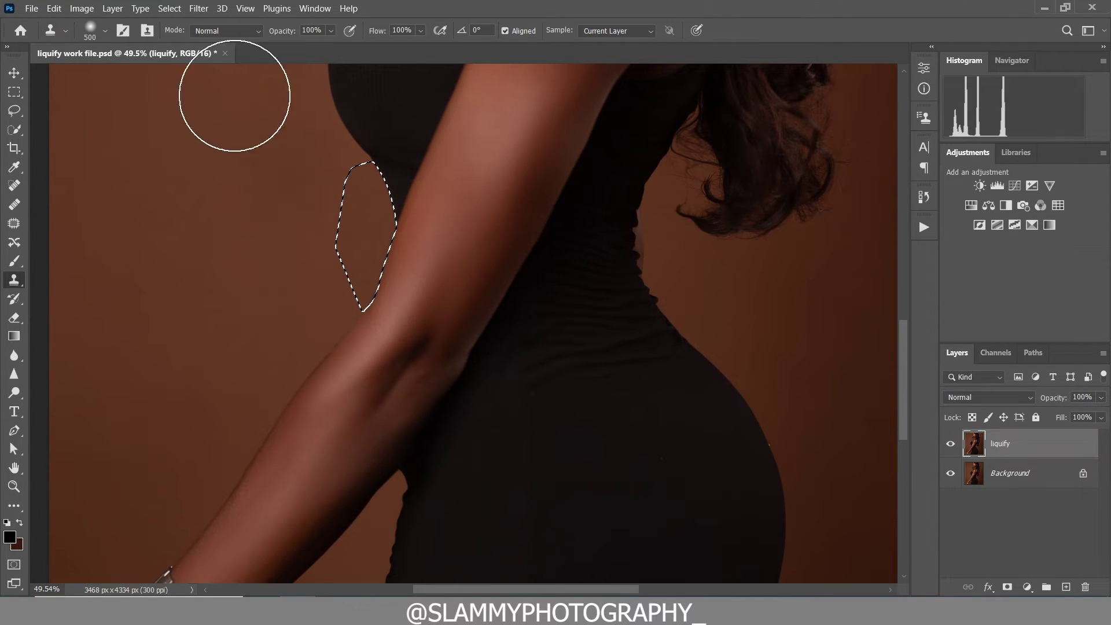
left_click(169, 8)
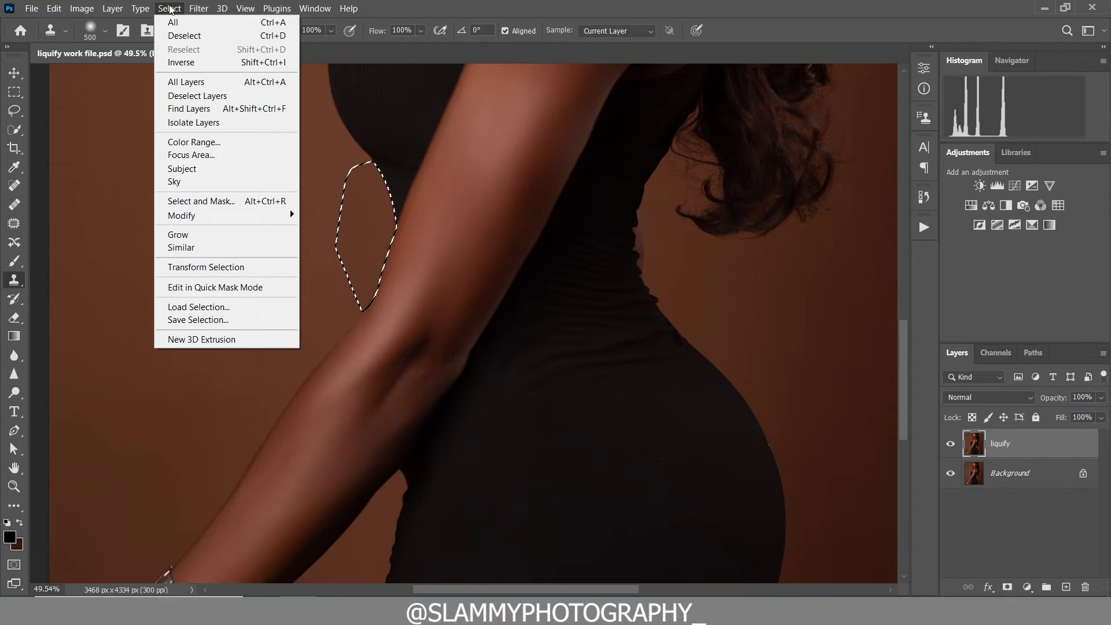
left_click(179, 36)
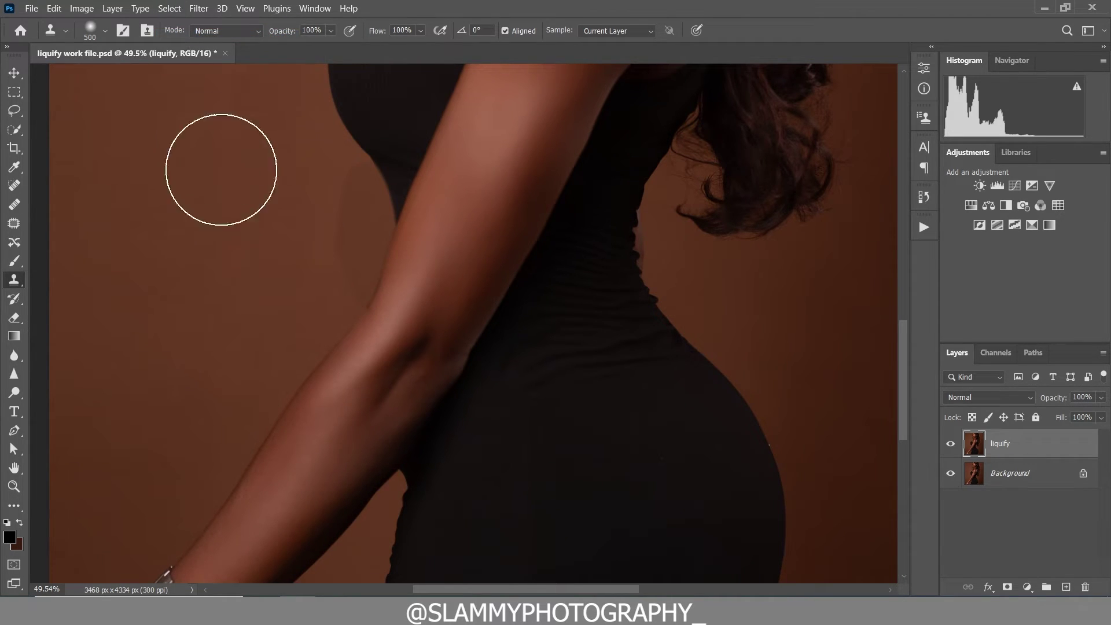
key("bracketleft")
key("bracketleft")
key("bracketleft")
key("bracketleft")
key("bracketleft")
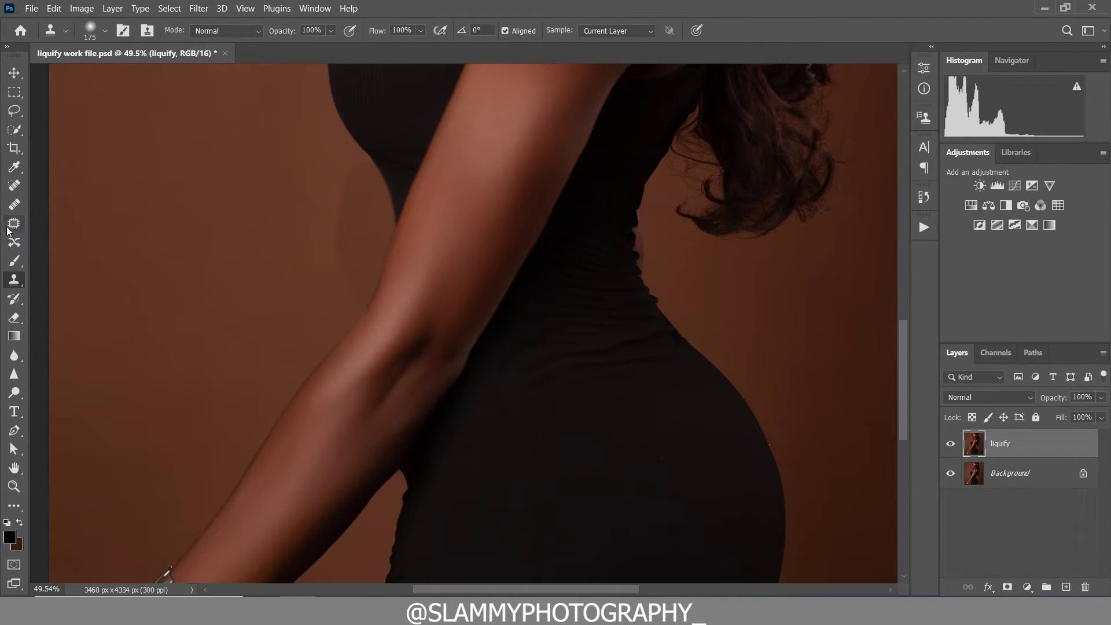
Blend the cloned area beside the waist and elbow into the surrounding backdrop with the Patch tool.
left_click(11, 225)
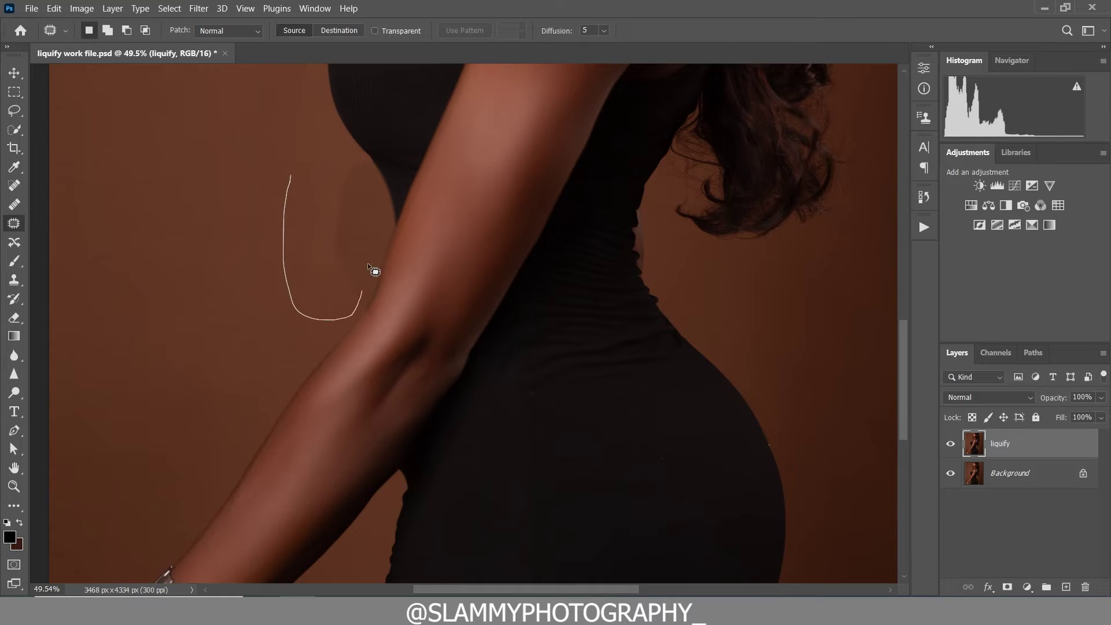
mouse_move(366, 169)
left_mouse_down()
mouse_move(292, 173)
mouse_move(253, 211)
left_mouse_up()
key("ctrl+d")
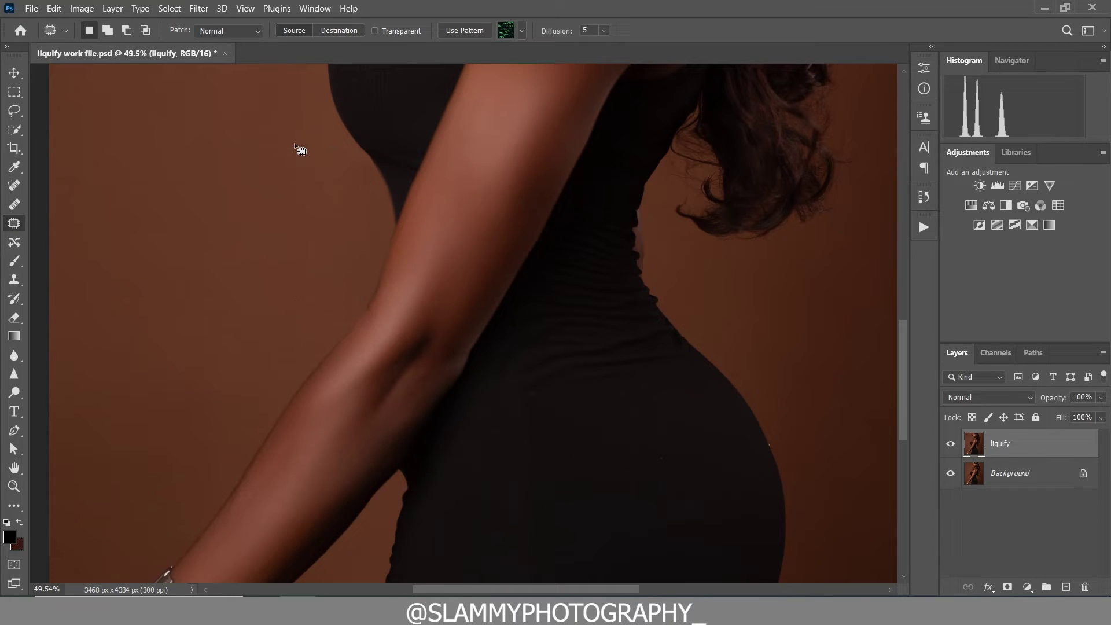
mouse_move(338, 164)
left_mouse_down()
mouse_move(372, 174)
mouse_move(340, 163)
left_mouse_up()
left_click_drag(350, 169, 286, 166)
key("ctrl+d")
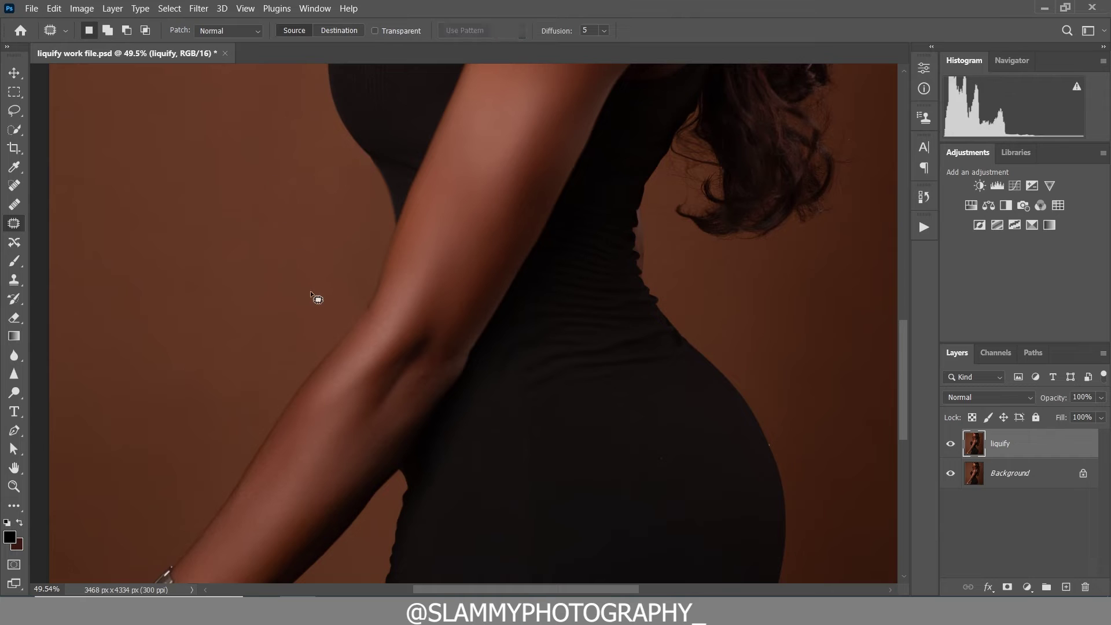
left_click_drag(354, 304, 280, 285)
Compare the cleaned-up waist with the original by hiding and showing the liquify layer.
left_click(949, 445)
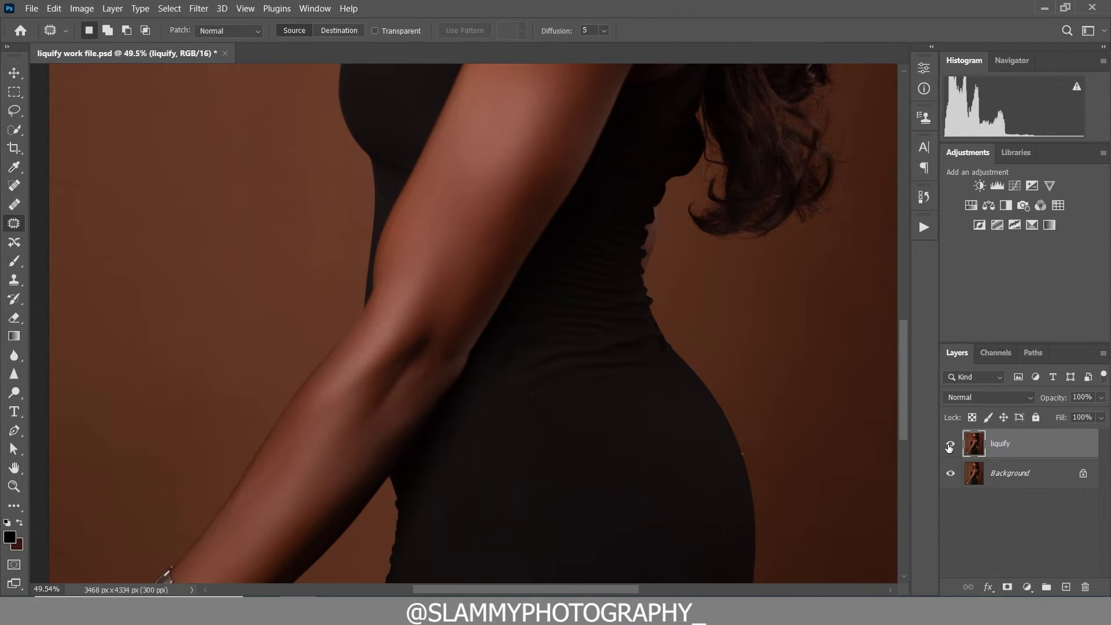
left_click(950, 445)
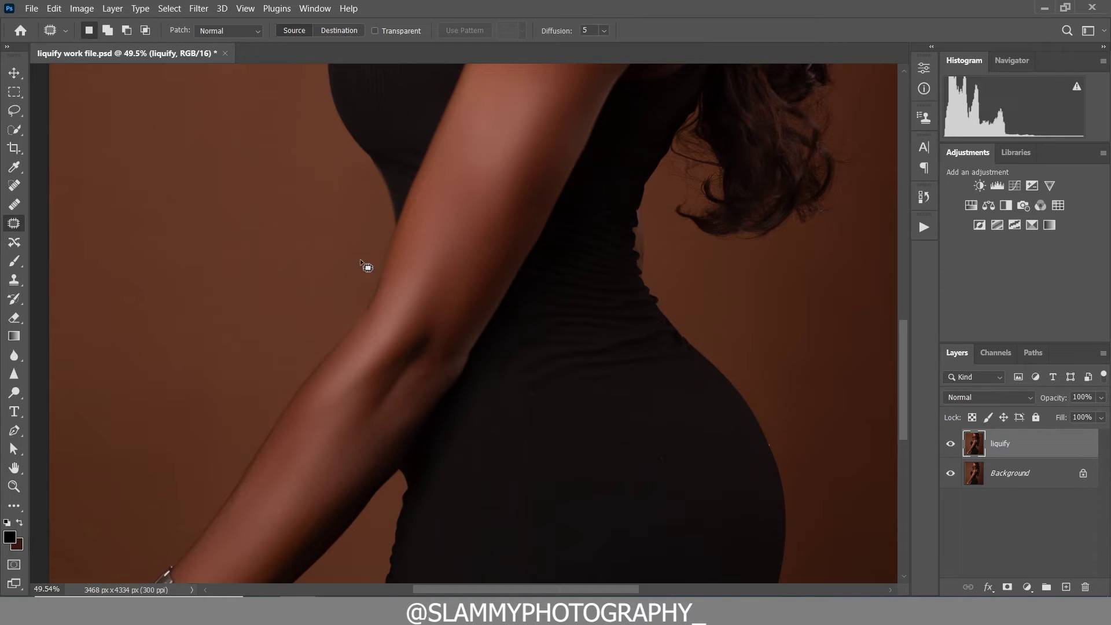
scroll(378, 432, "down", 3)
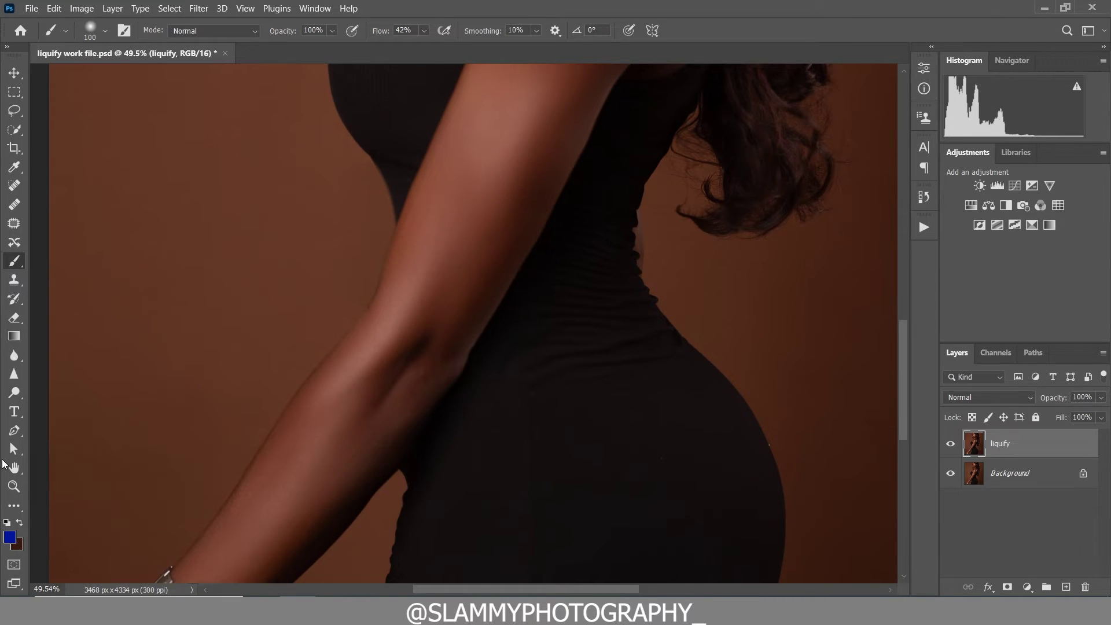
Set up a Hard Round brush at size 50 with a dark blue foreground color.
left_click(11, 533)
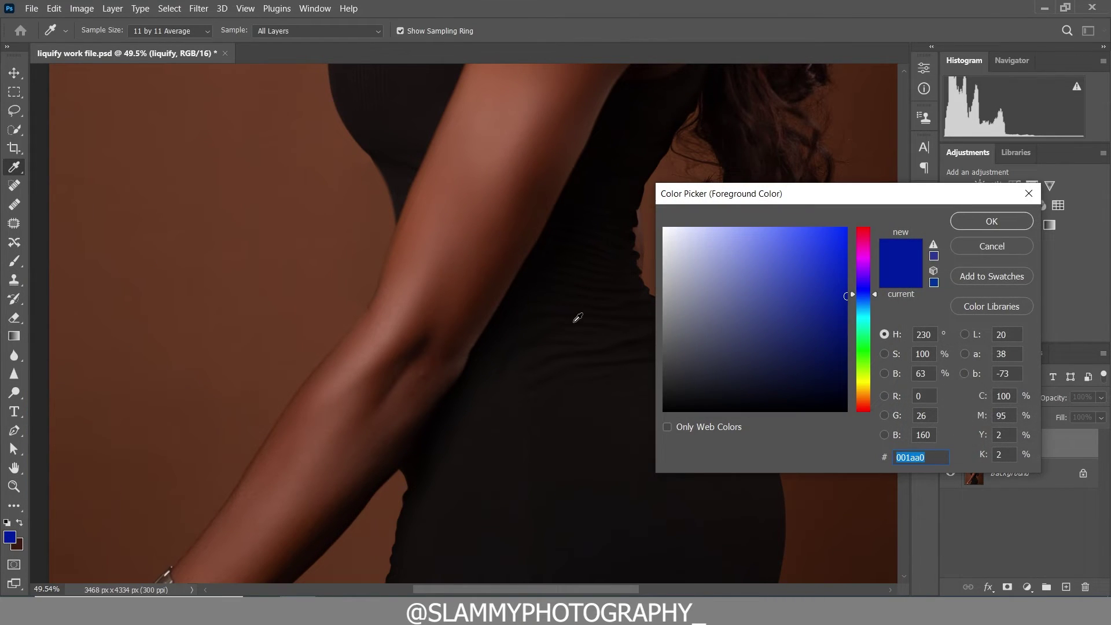
left_click(847, 293)
left_click(977, 230)
key("b")
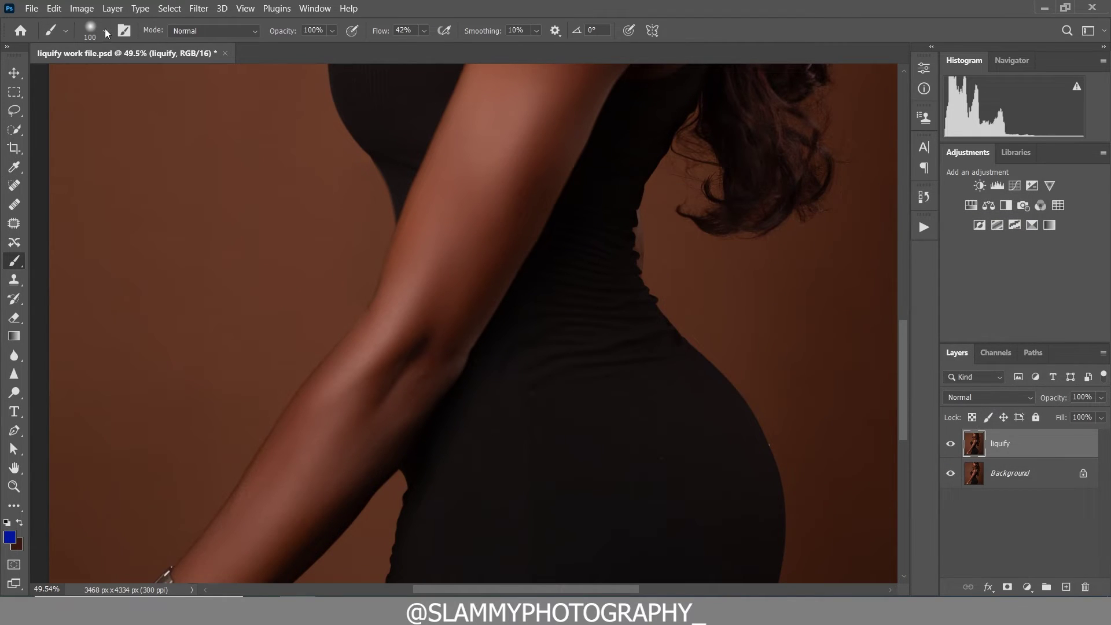
left_click(104, 31)
left_click(85, 252)
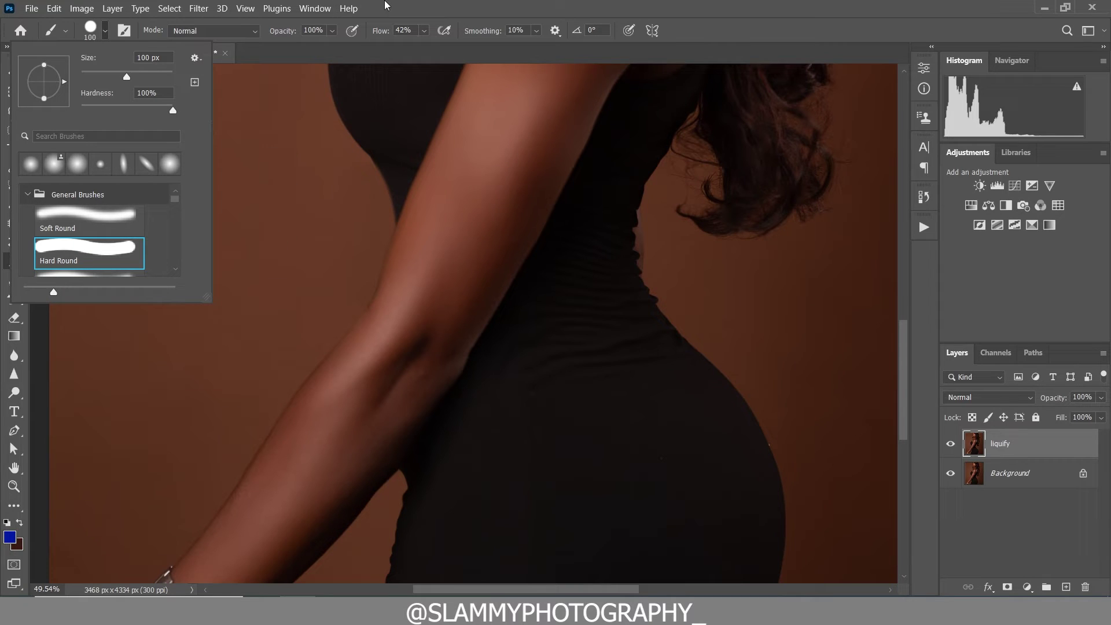
key("Escape")
key("bracketleft")
key("bracketleft")
key("bracketleft")
key("bracketleft")
key("bracketleft")
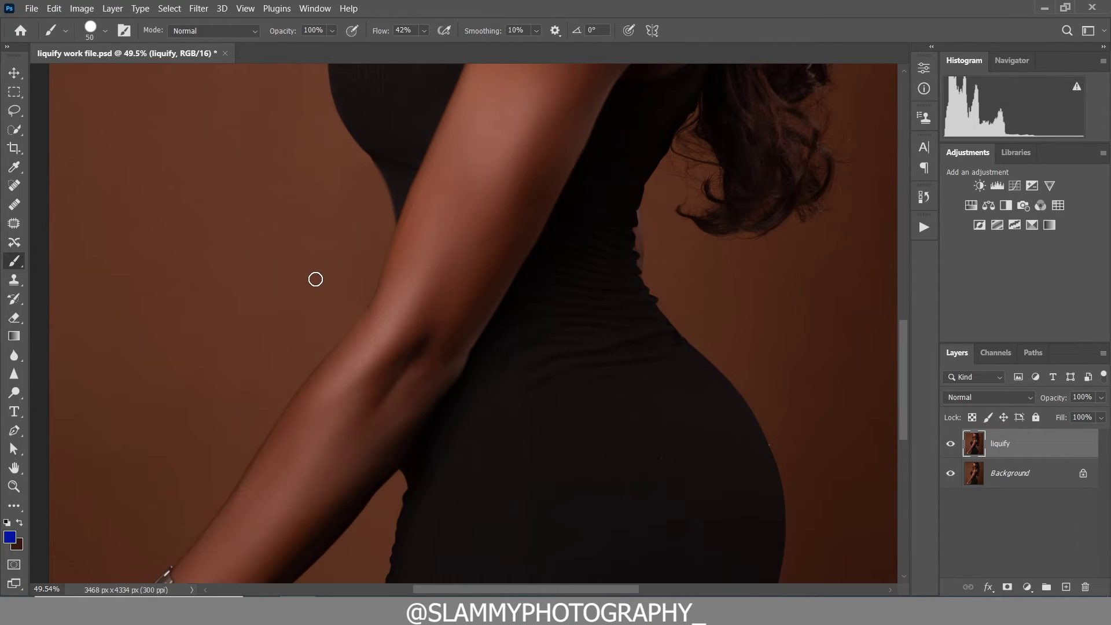
On a new layer, paint a blue guide line from the front waist across the arm down to the hip with the brush at size 20.
left_click(1066, 586)
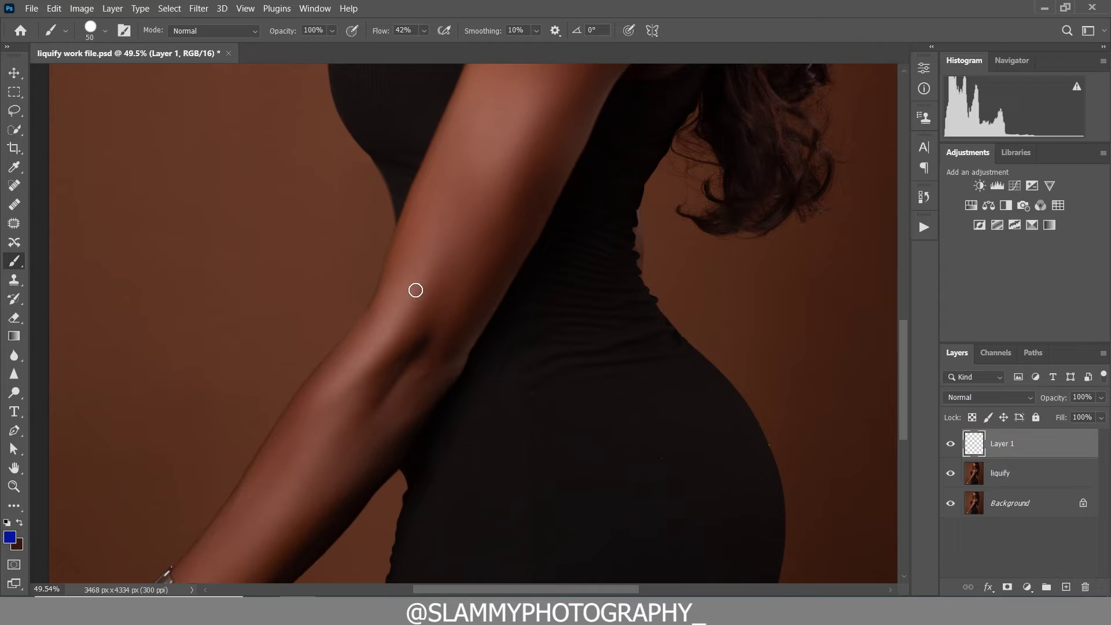
key("bracketleft")
key("bracketleft")
key("bracketleft")
key("bracketleft")
key("bracketleft")
key("bracketleft")
key("bracketleft")
key("bracketleft")
key("bracketleft")
key("bracketleft")
key("bracketleft")
key("bracketleft")
key("bracketleft")
key("bracketleft")
left_click_drag(393, 215, 414, 370)
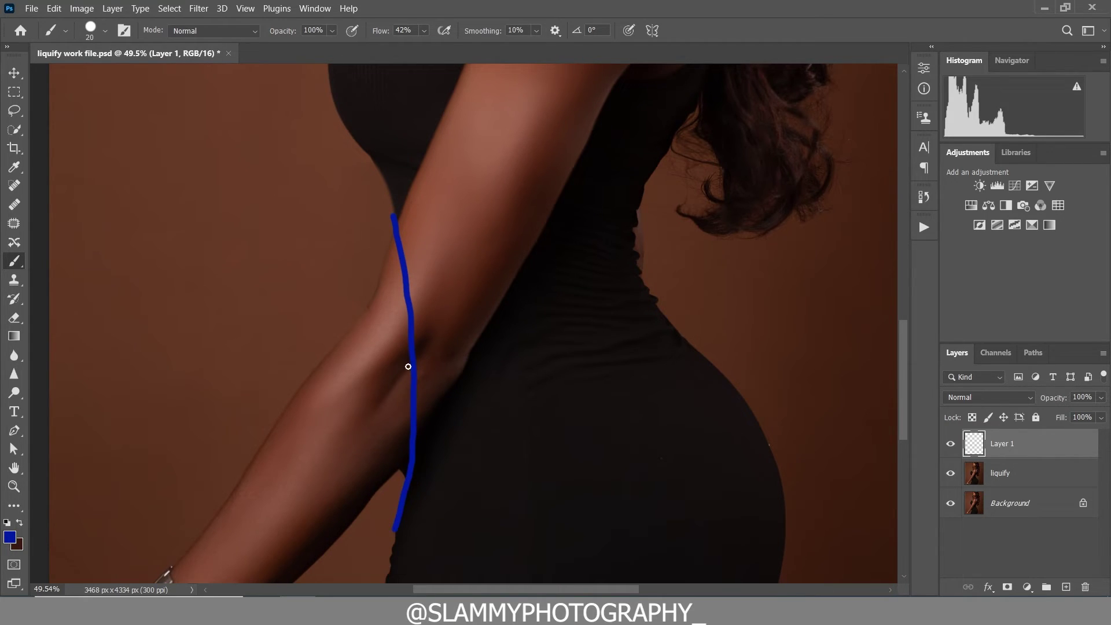
Make the liquify layer active and inspect the dress edge under the forearm with the guide line hidden and shown.
scroll(445, 347, "down", 1)
left_click(1018, 473)
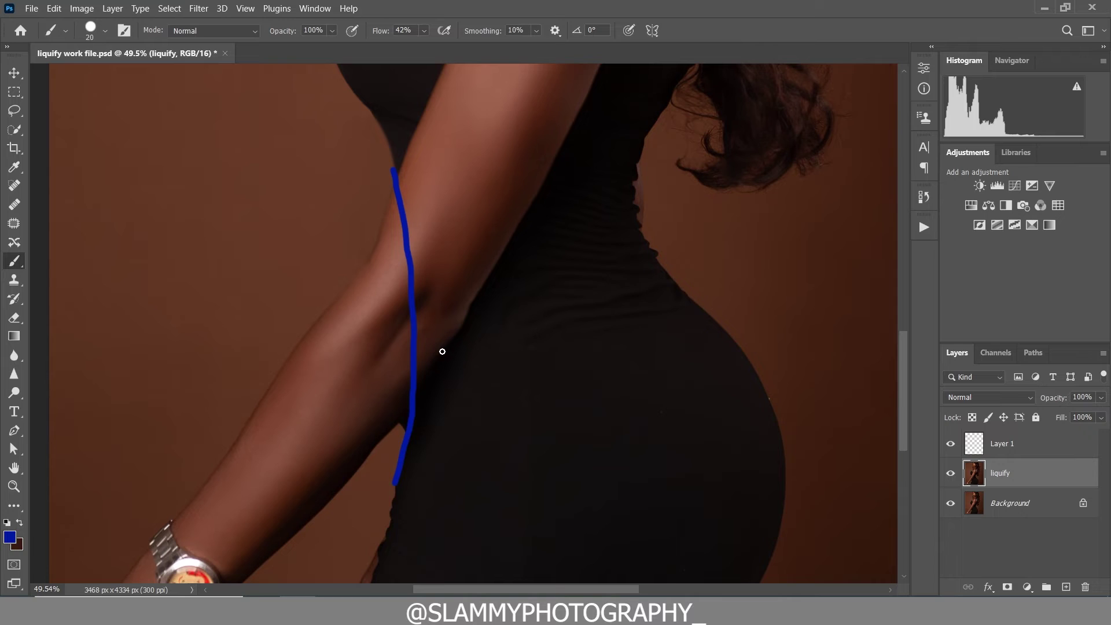
left_click(950, 443)
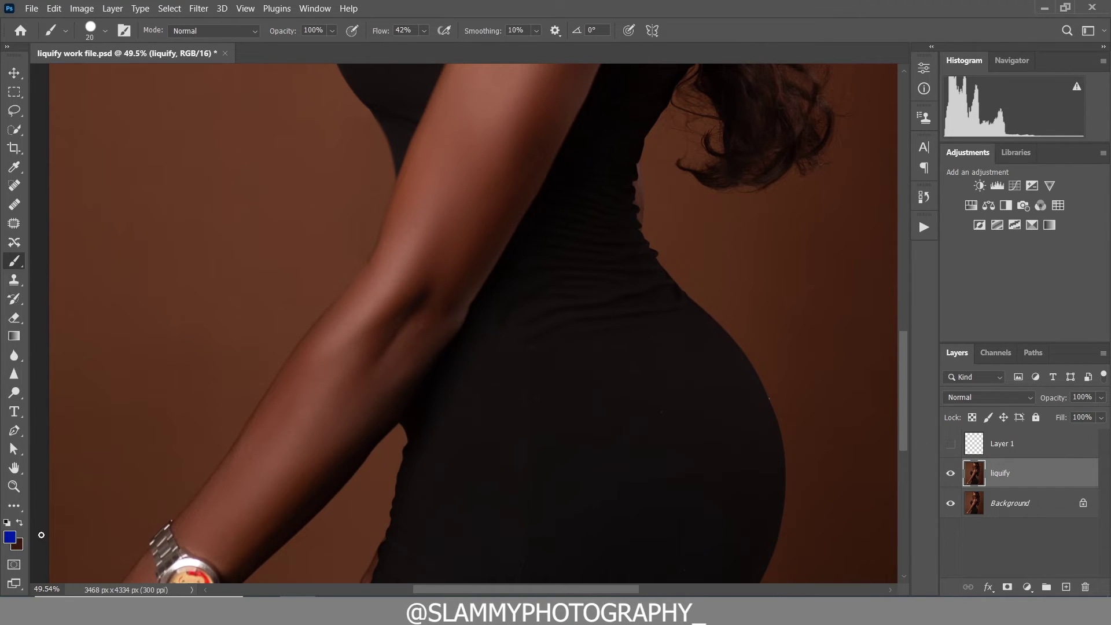
left_click(14, 486)
left_click_drag(412, 477, 443, 483)
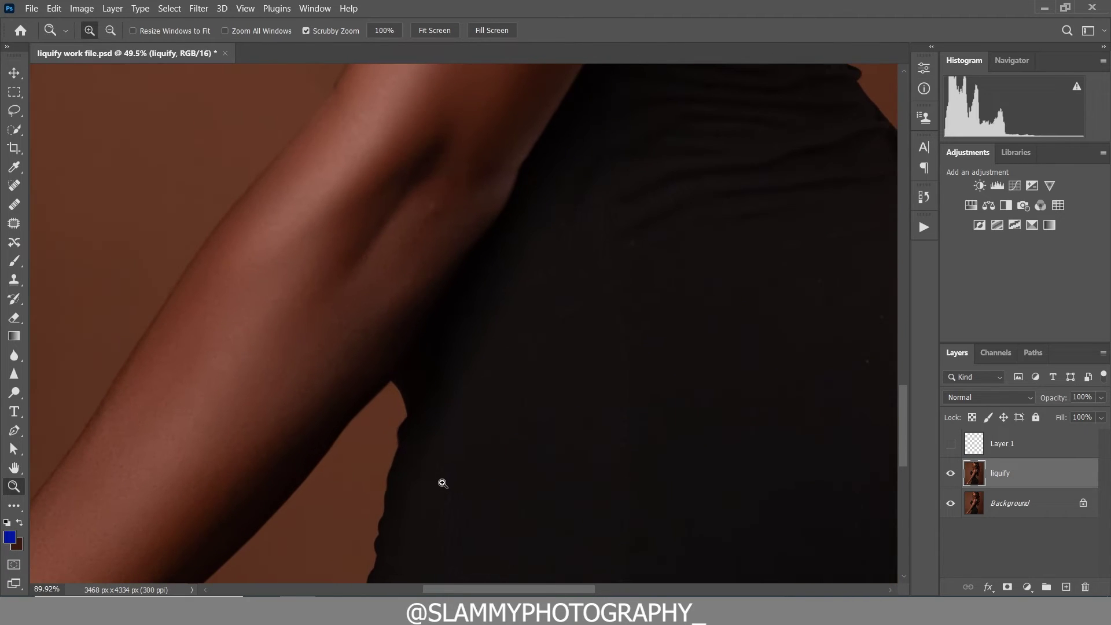
left_click(950, 444)
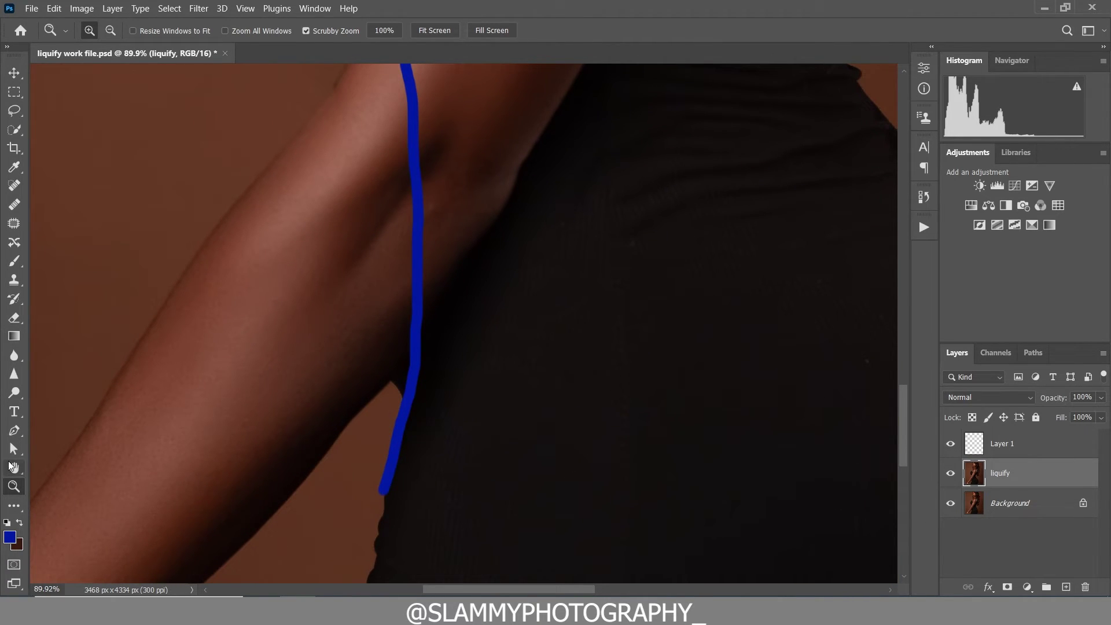
Draw a closed Pen path around the dress edge below the forearm, following the blue guide line and looping through the backdrop gap.
left_click(14, 431)
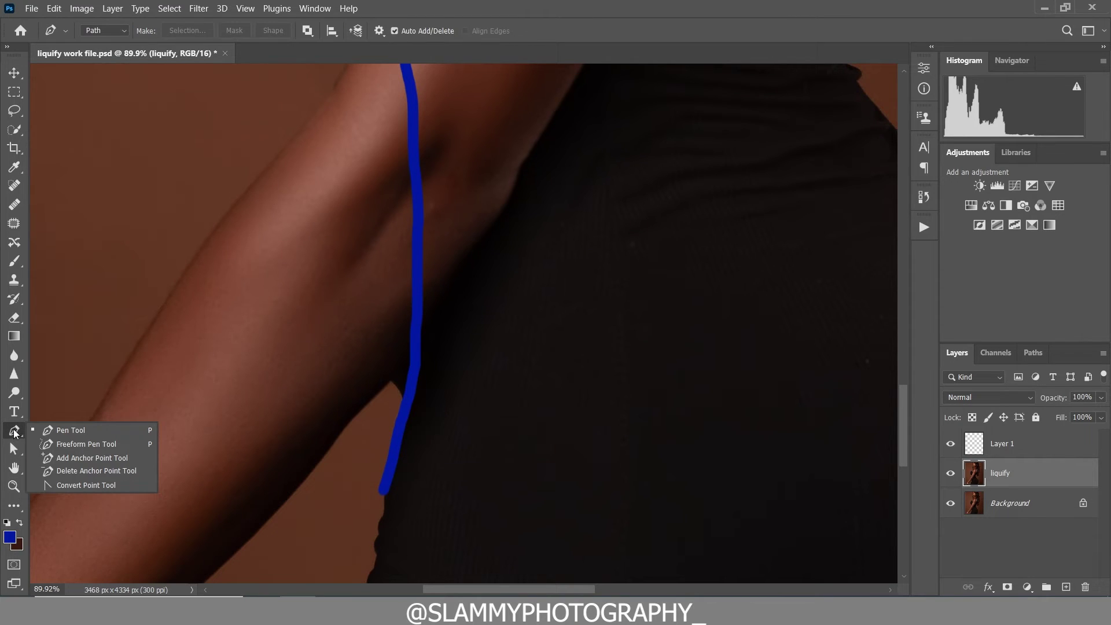
left_click(390, 382)
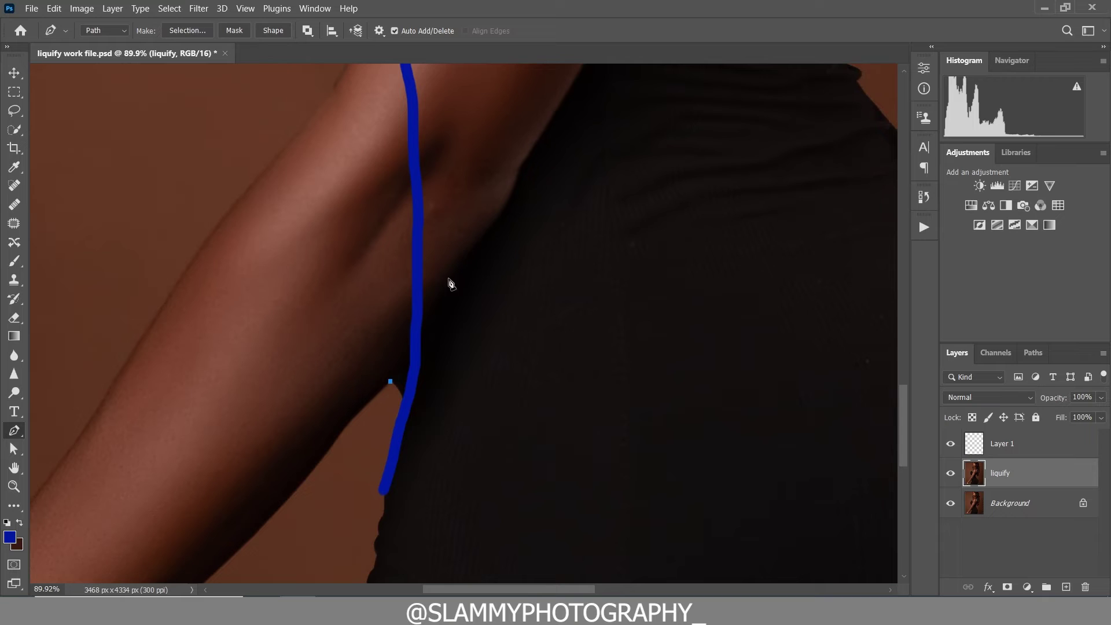
left_click(421, 322)
left_click(419, 328)
mouse_move(421, 321)
left_mouse_down()
mouse_move(447, 285)
mouse_move(430, 259)
mouse_move(461, 280)
mouse_move(429, 293)
mouse_move(420, 283)
mouse_move(447, 283)
mouse_move(437, 263)
mouse_move(411, 261)
mouse_move(470, 281)
mouse_move(439, 301)
mouse_move(449, 235)
mouse_move(436, 213)
mouse_move(368, 272)
mouse_move(397, 249)
mouse_move(431, 259)
mouse_move(415, 319)
mouse_move(427, 315)
left_mouse_up()
left_click_drag(413, 399, 401, 434)
left_click(385, 472)
left_click(369, 462)
left_click(361, 430)
left_click(387, 396)
left_click(390, 382)
Turn the path below the forearm into a new anti-aliased selection with a 4-pixel feather.
right_click(393, 414)
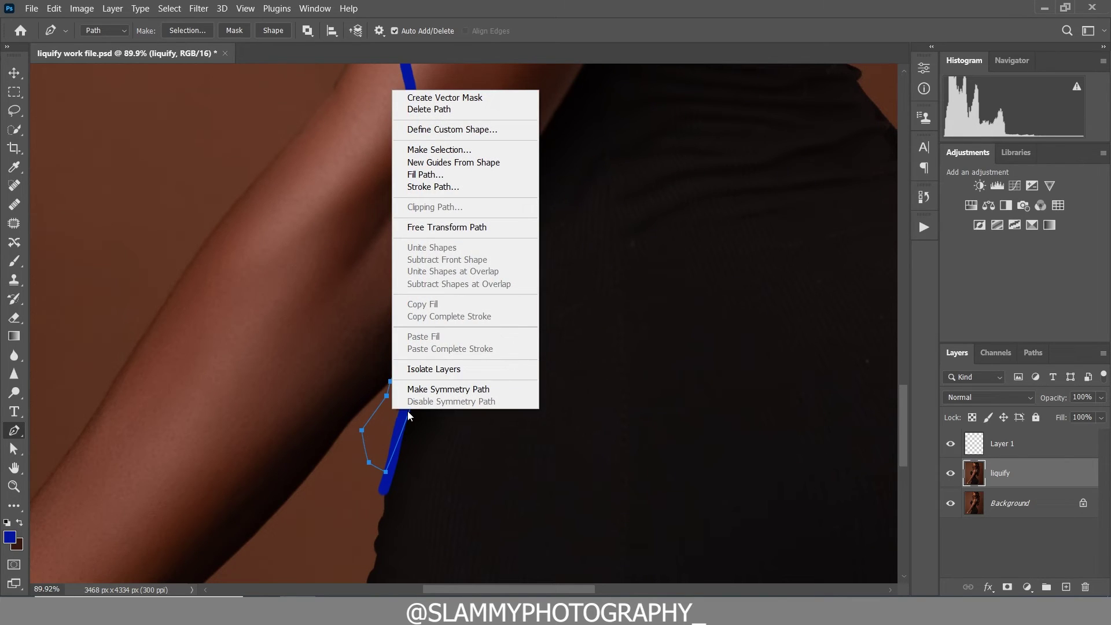
left_click(438, 150)
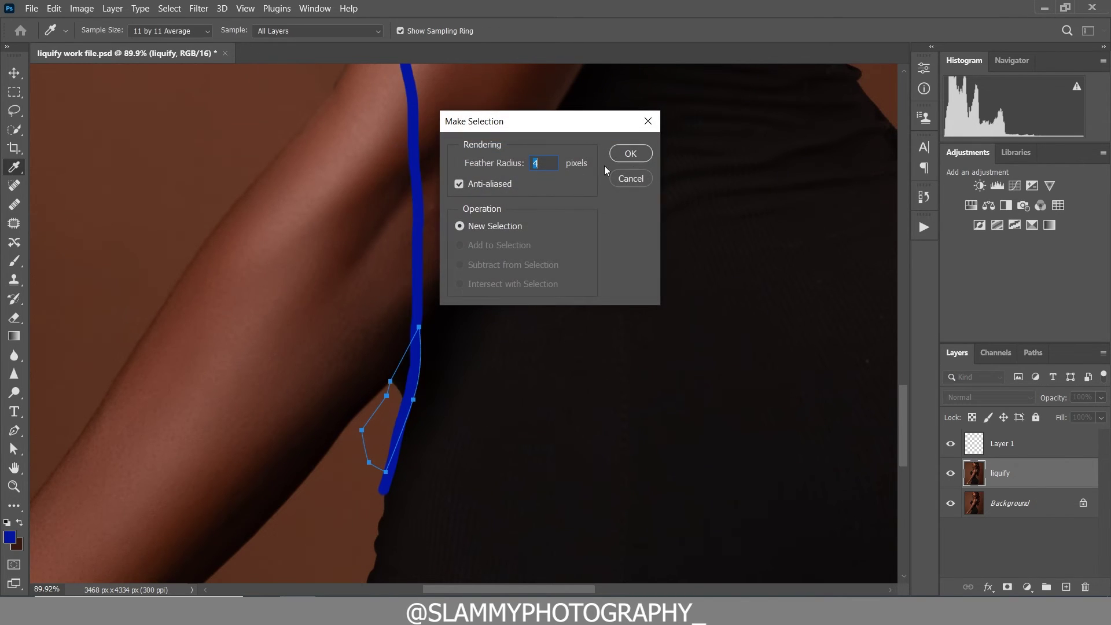
left_click(635, 154)
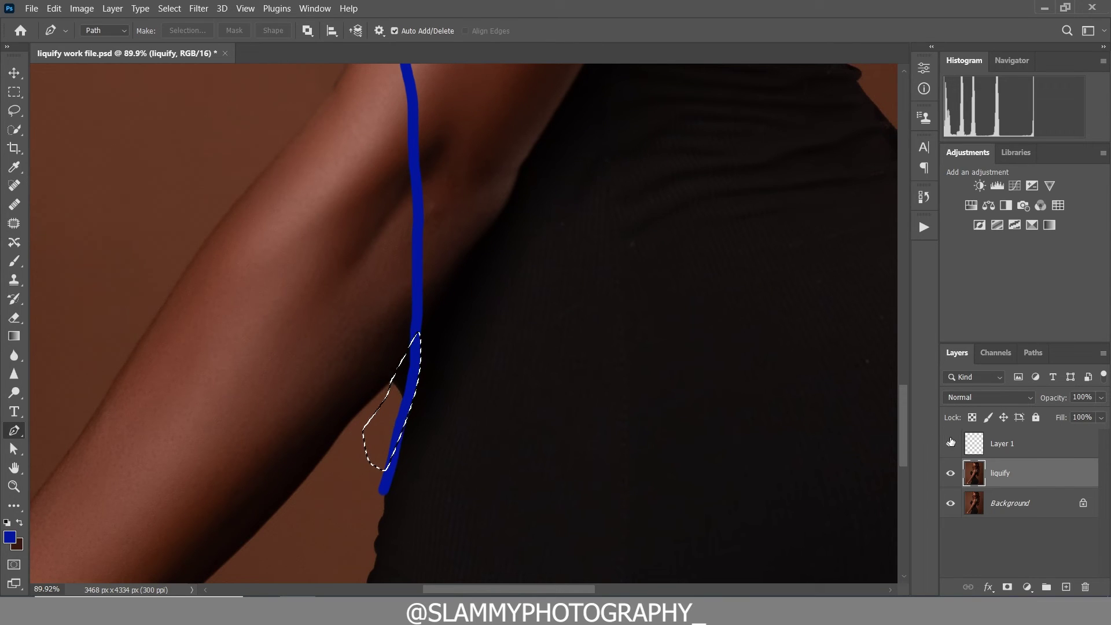
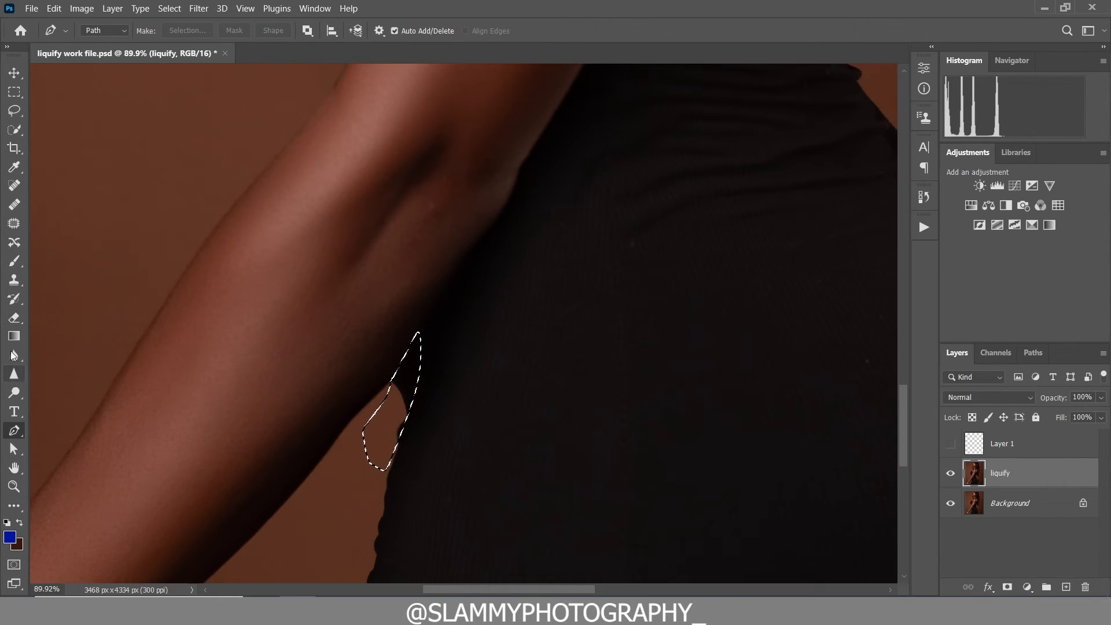
Clone backdrop from beside the upper arm into the selected gap below the forearm with a 250-pixel Clone Stamp, and clear the selection.
left_click(14, 280)
key("bracketright")
key("bracketright")
key("bracketright")
key("bracketright")
key("bracketright")
key("bracketright")
key("bracketright")
key("bracketright")
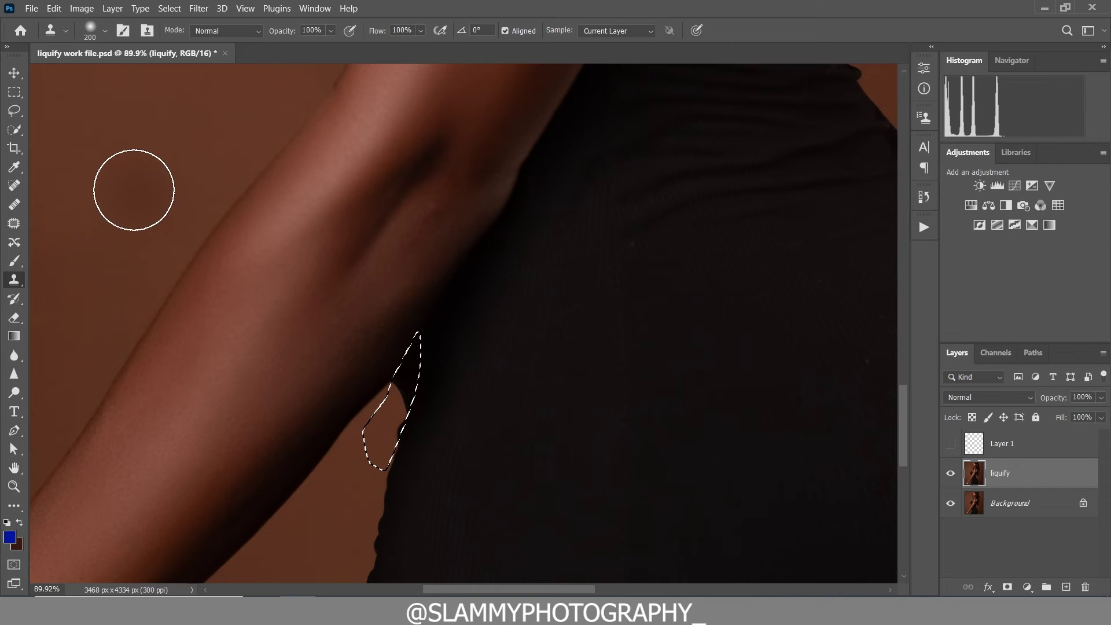
left_click(123, 177, "alt")
mouse_move(393, 399)
left_mouse_down()
mouse_move(420, 398)
mouse_move(385, 438)
mouse_move(404, 392)
mouse_move(437, 375)
left_mouse_up()
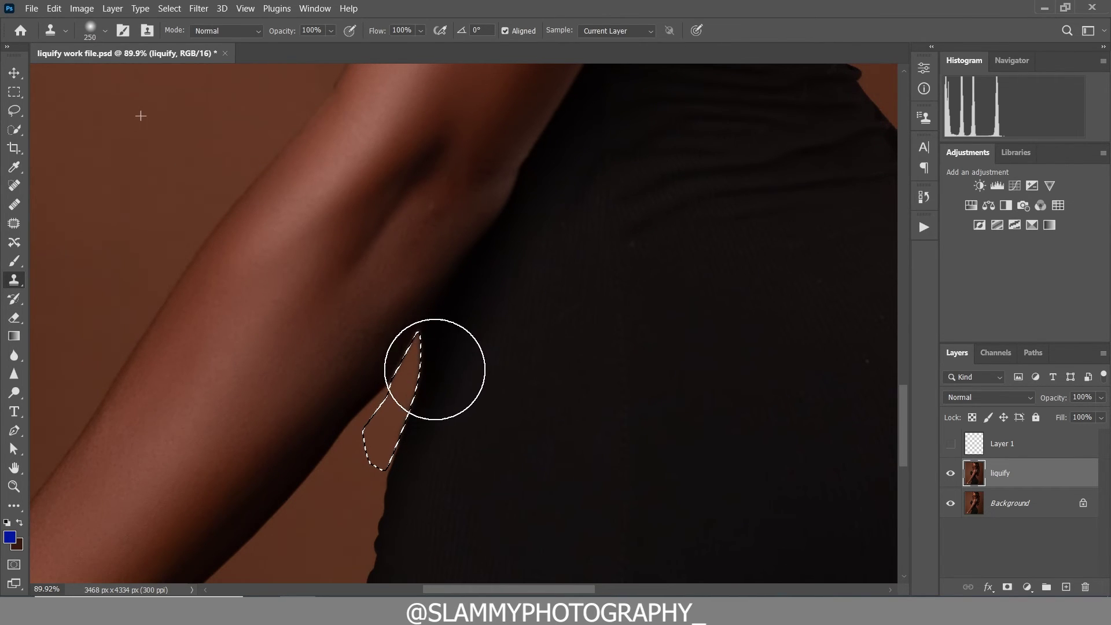
left_click(171, 9)
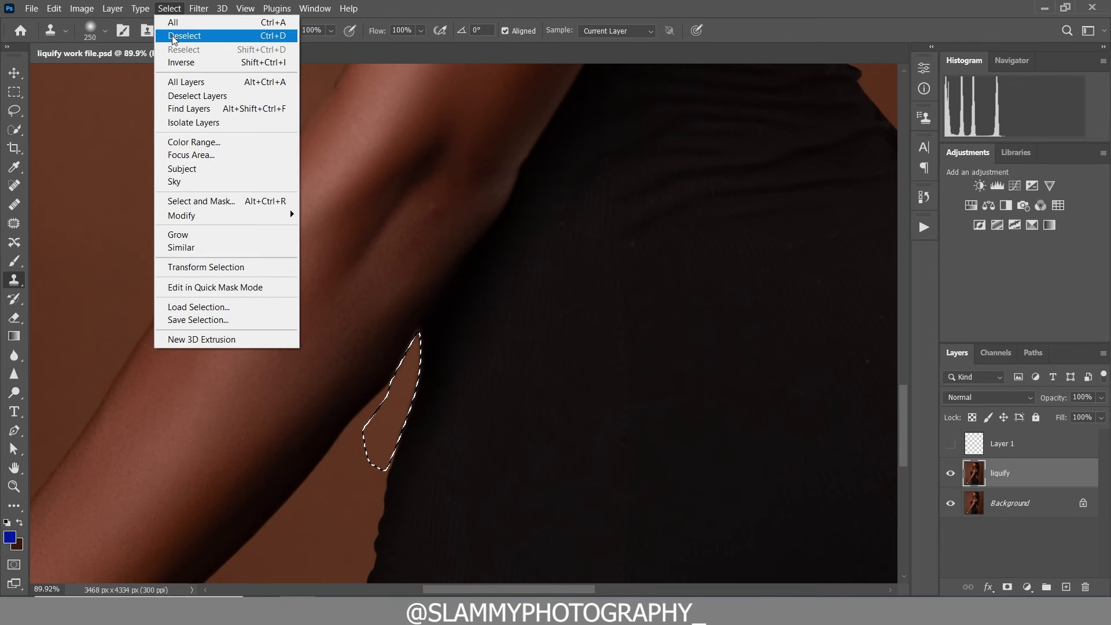
left_click(172, 36)
Fit the whole portrait in view and compare the body shape with the liquify layer hidden and shown.
left_click(245, 9)
left_click(260, 136)
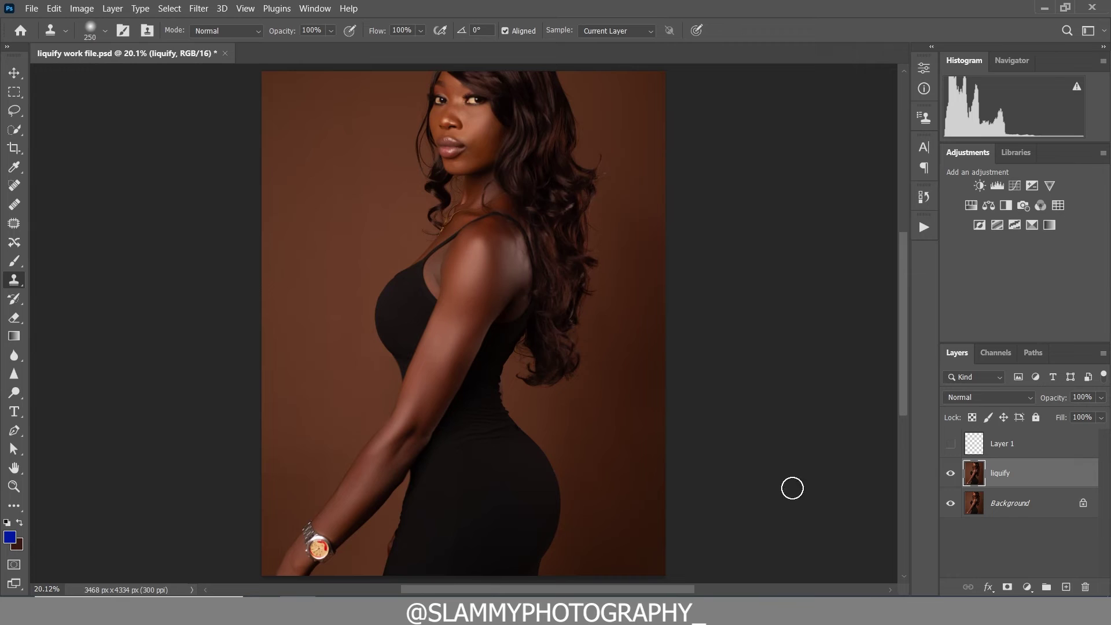
left_click(950, 473)
left_click(949, 473)
left_click(949, 475)
left_click(949, 474)
left_click(949, 474)
left_click(949, 474)
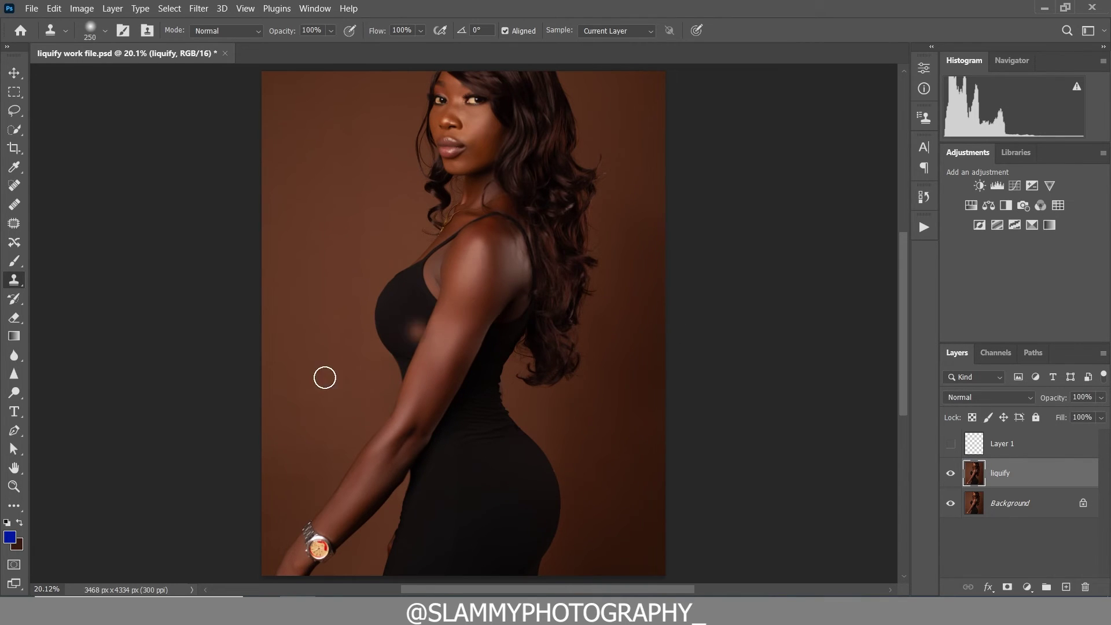
left_click(950, 474)
left_click(950, 474)
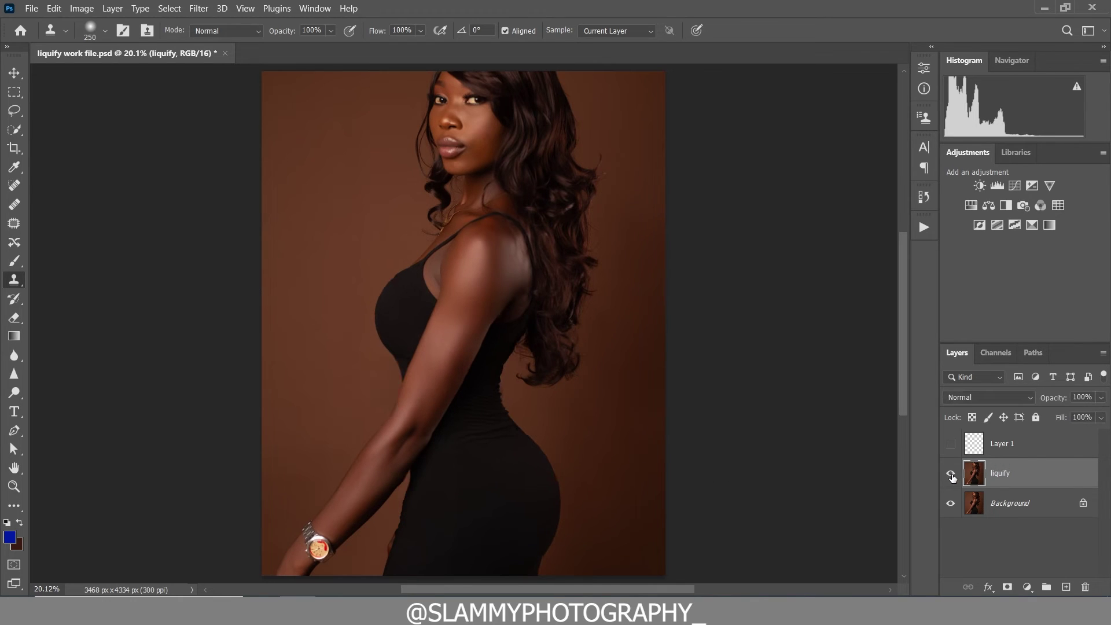
Inspect the retouched portrait up close, from the arm, waist and hips up to the shoulder and face.
left_click(15, 486)
left_click_drag(415, 338, 466, 342)
scroll(494, 353, "down", 4)
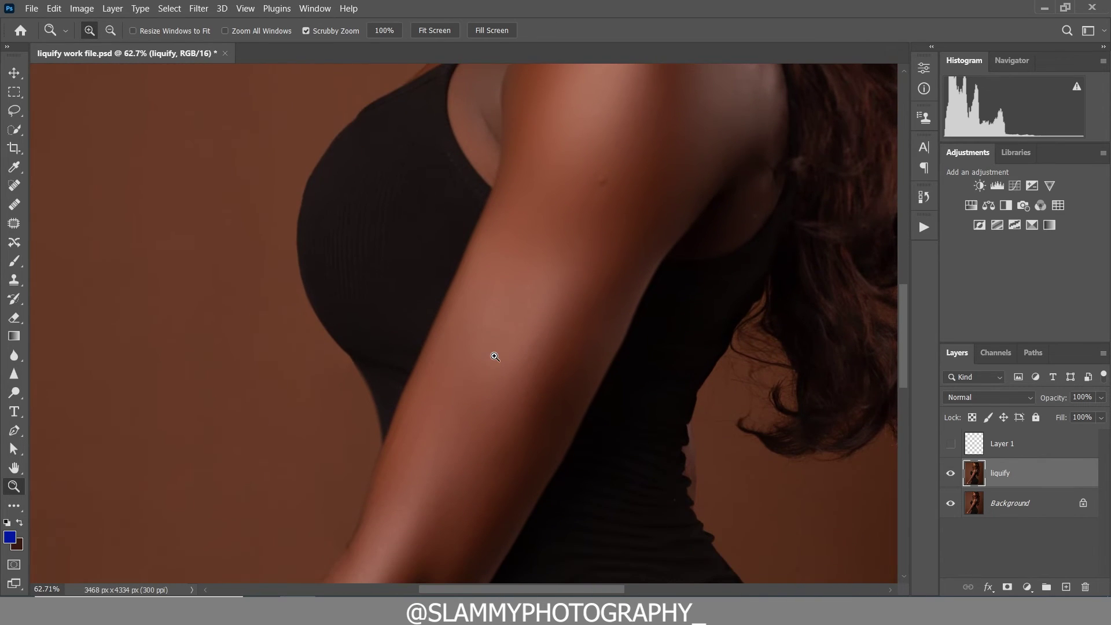
scroll(495, 357, "down", 10)
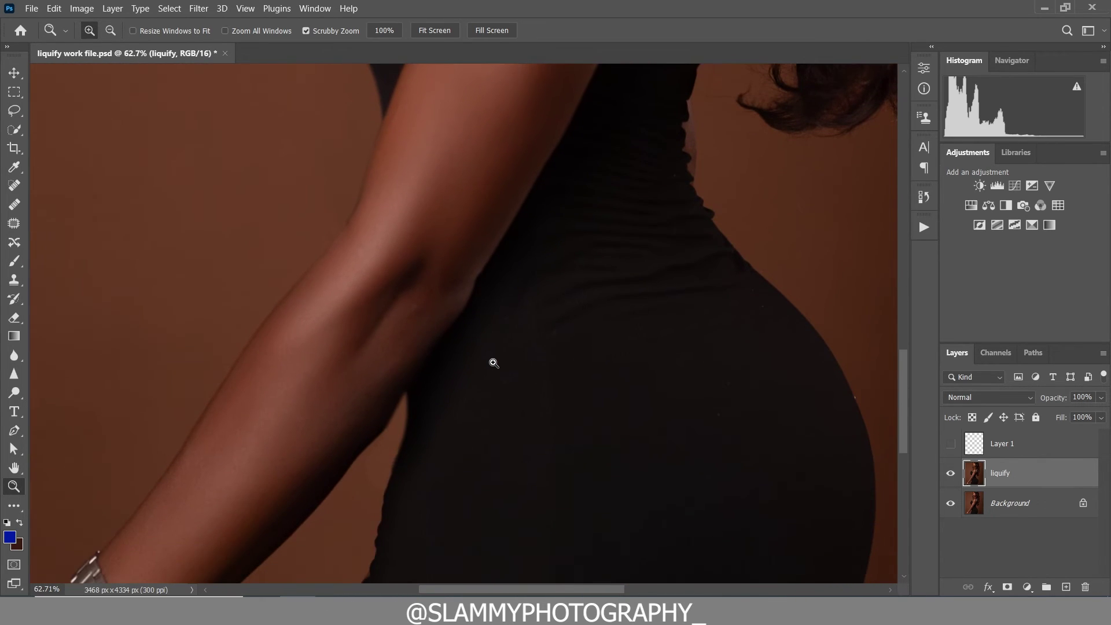
scroll(493, 363, "down", 6)
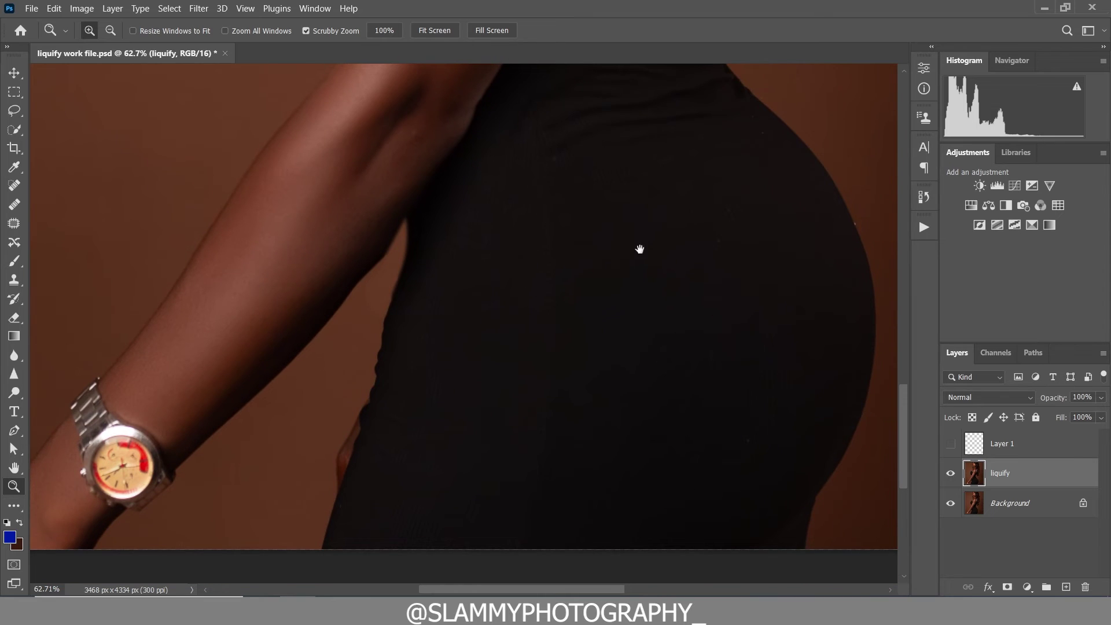
scroll(638, 254, "up", 10)
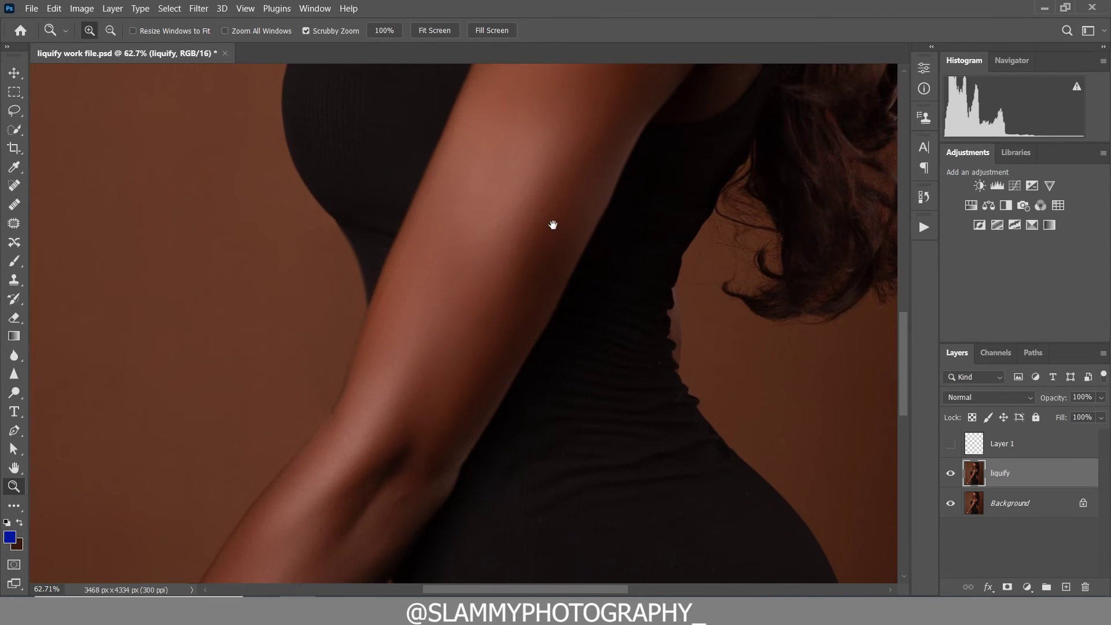
left_click_drag(553, 225, 538, 462)
left_click_drag(590, 278, 588, 481)
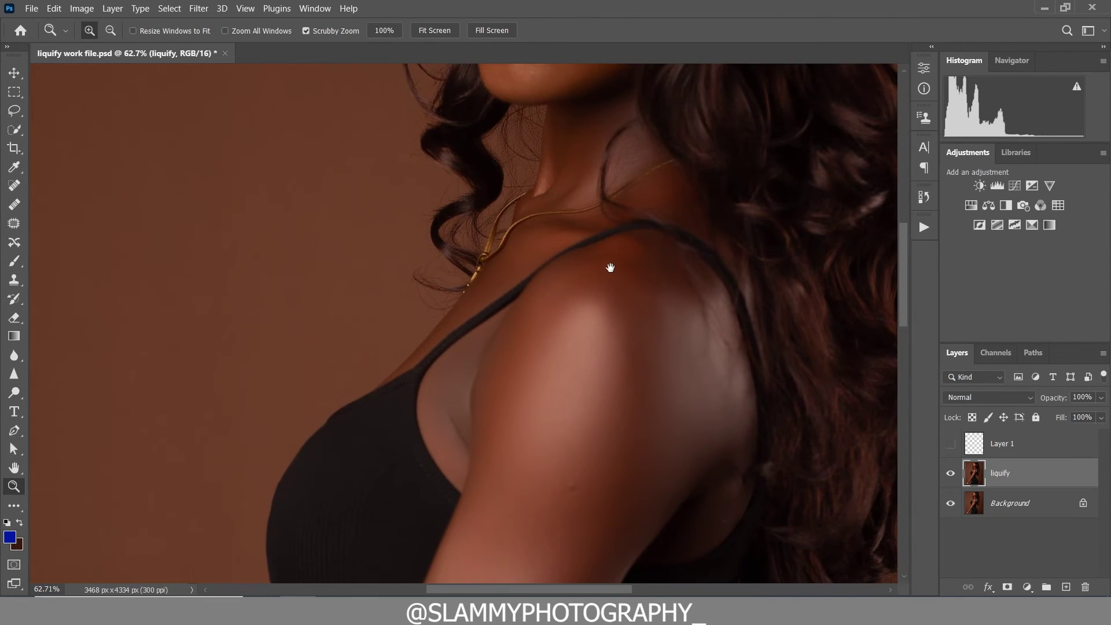
left_click_drag(611, 268, 622, 432)
left_click_drag(602, 272, 590, 439)
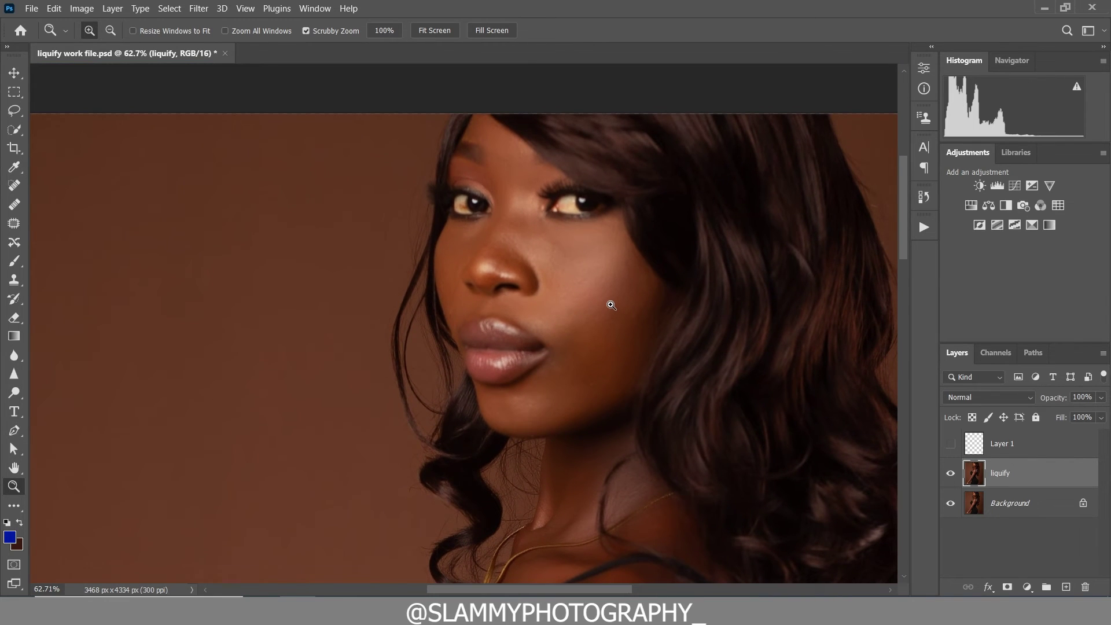
left_click_drag(594, 318, 609, 320)
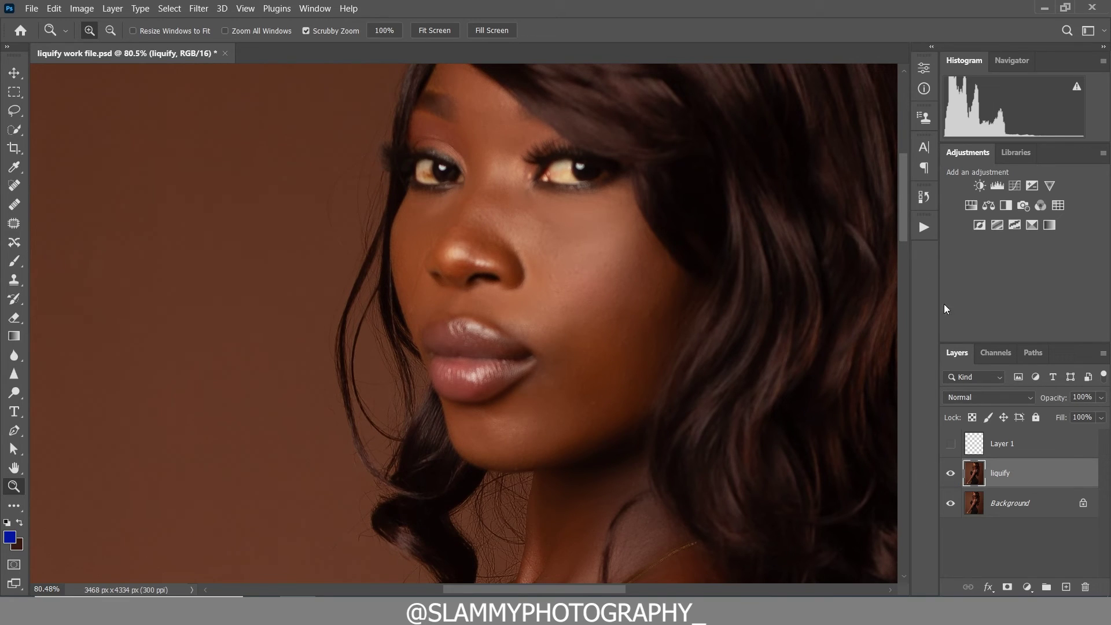
Compare the face in the original liquify work file.psd history snapshot with the latest history state.
left_click(923, 198)
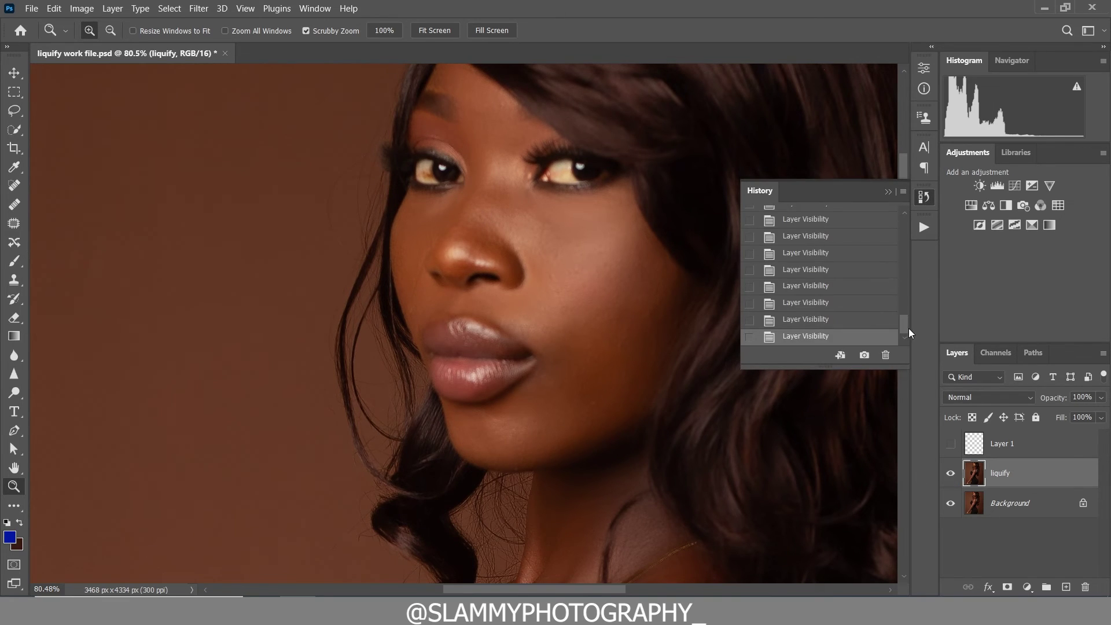
left_click_drag(908, 328, 884, 173)
left_click(827, 222)
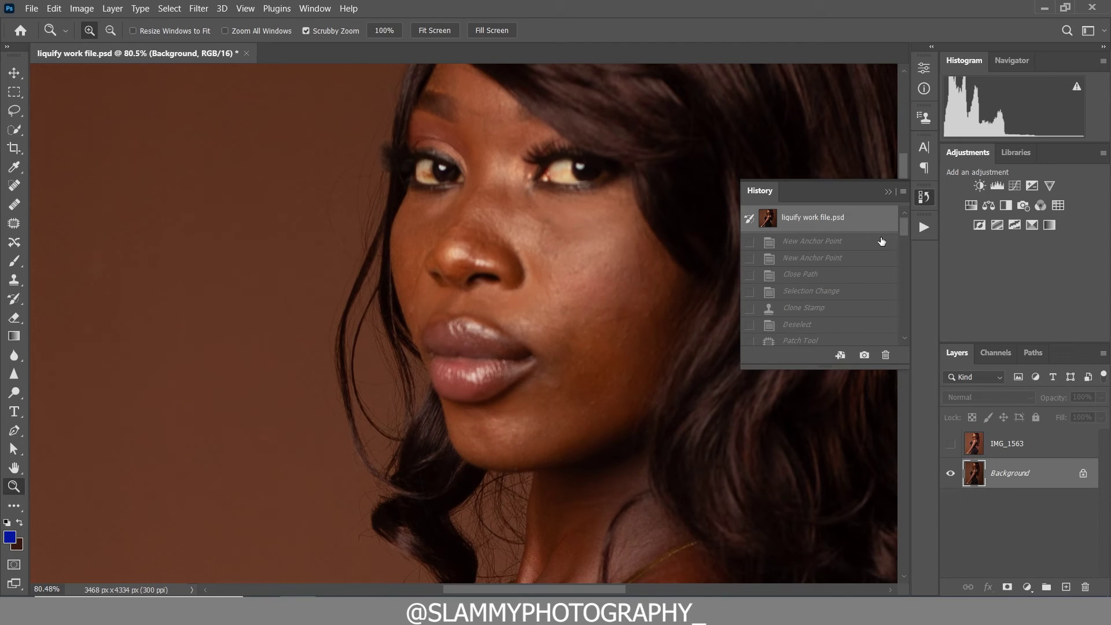
left_click_drag(903, 226, 915, 290)
left_click(819, 337)
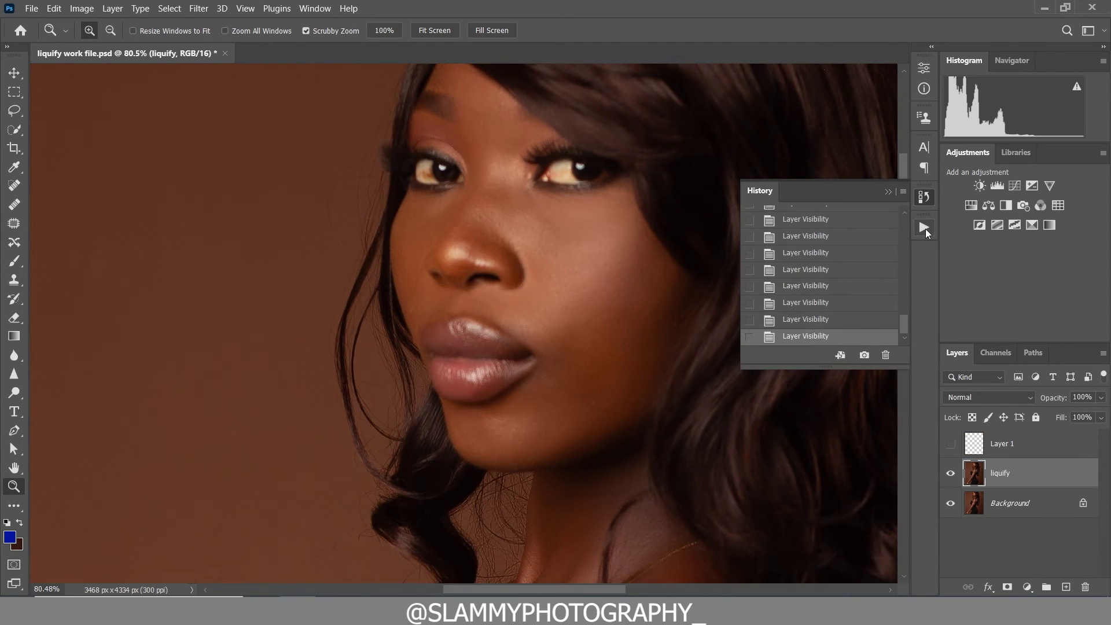
left_click(924, 229)
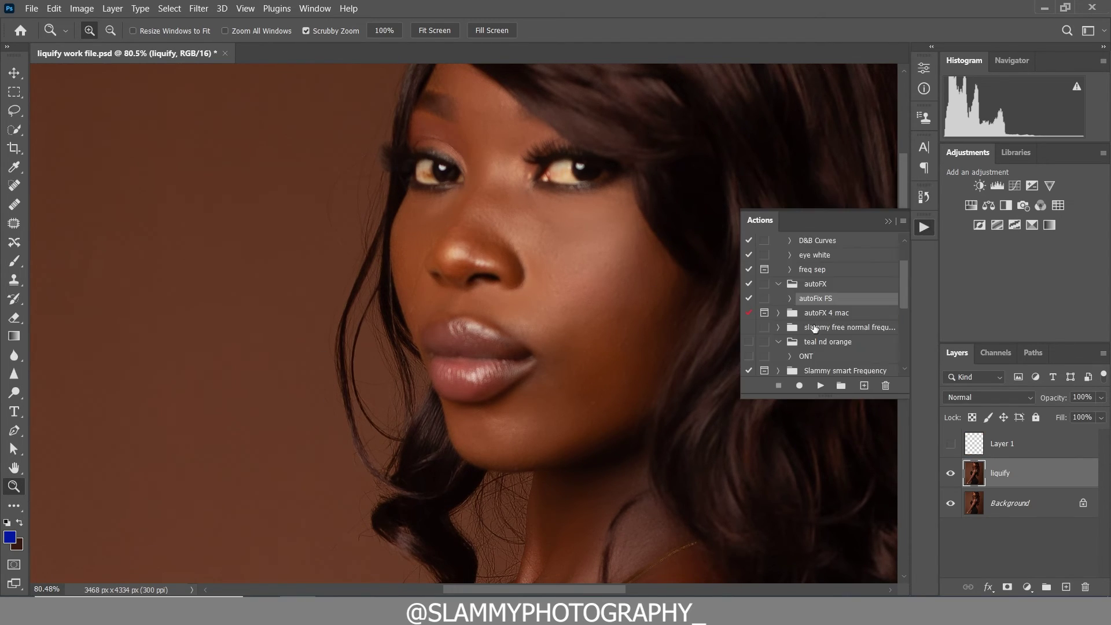
left_click(887, 221)
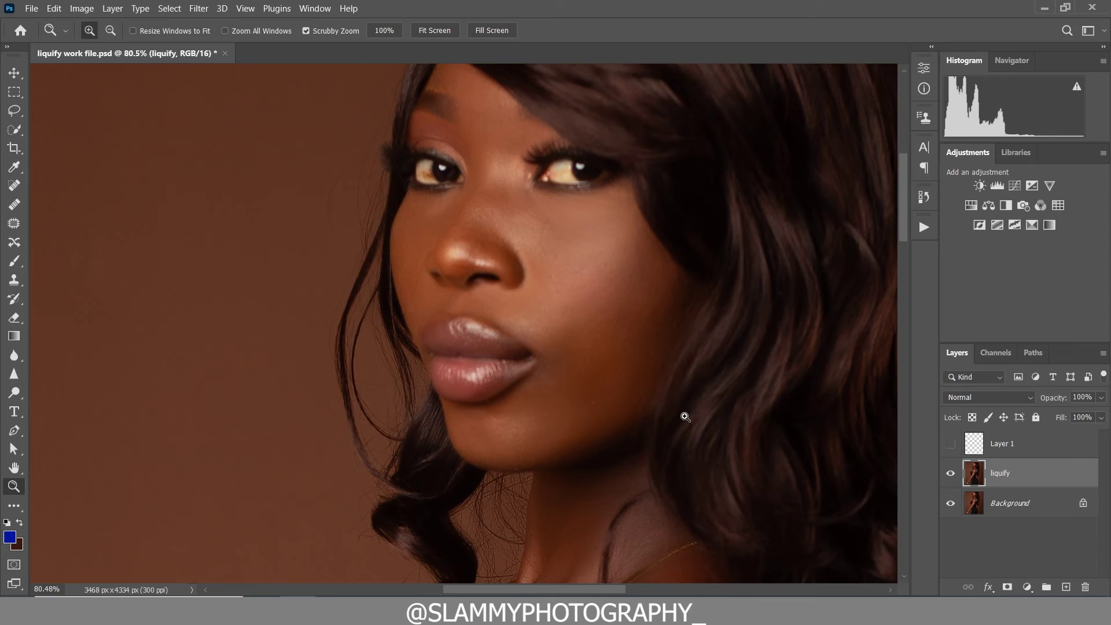
Remove small spots from the cheek with the Content-Aware Spot Healing Brush at size 15, and compare the liquify layer hidden and shown.
scroll(685, 412, "down", 1)
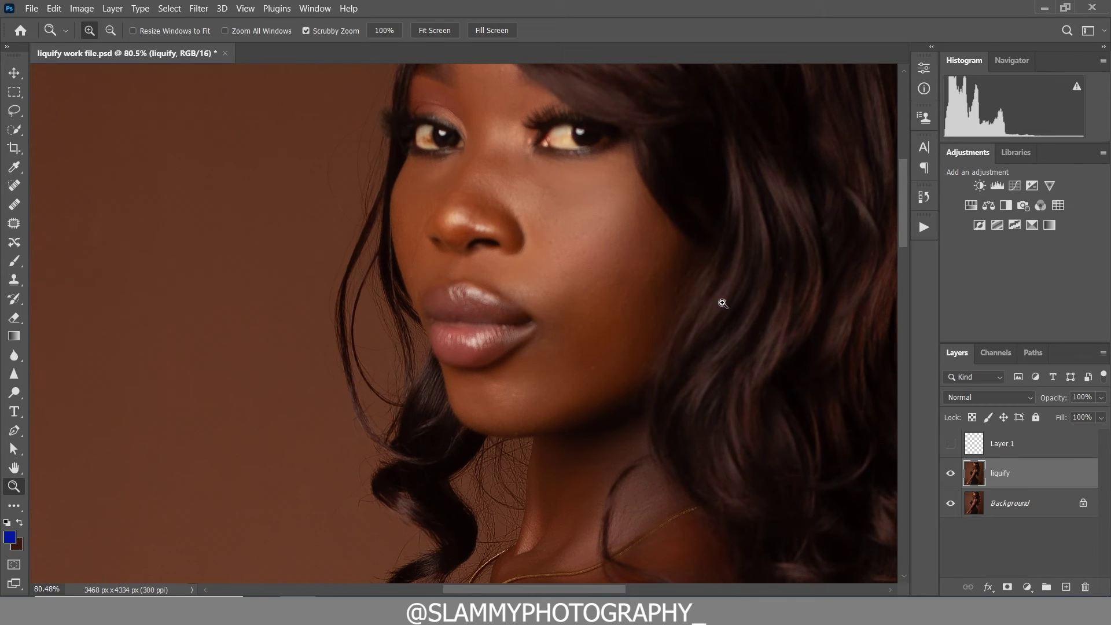
left_click(14, 186)
left_click(644, 280)
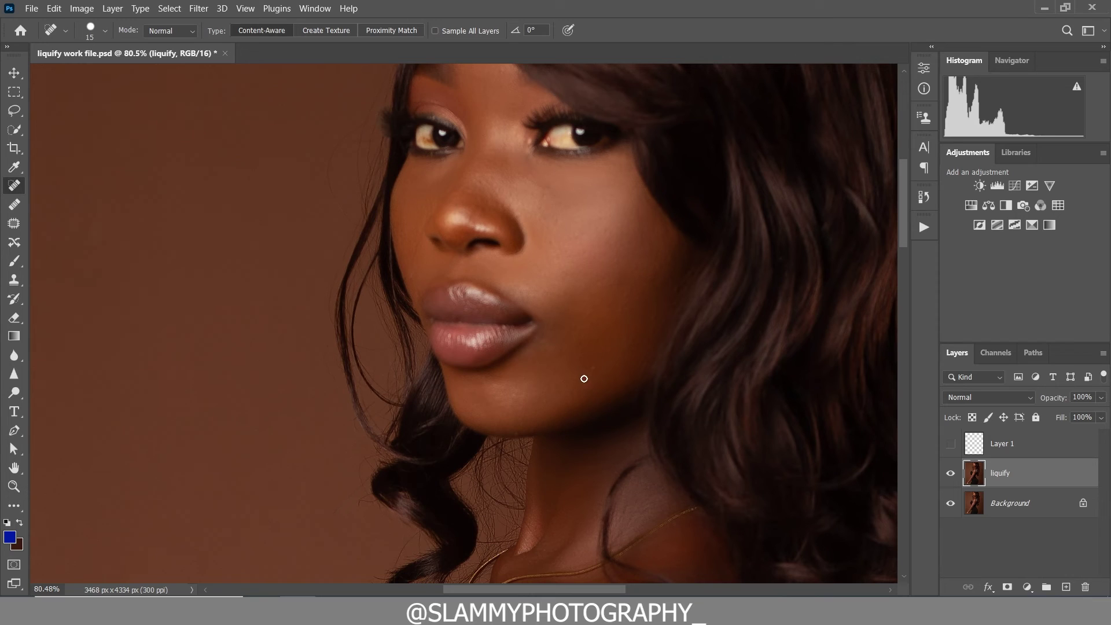
scroll(620, 309, "up", 2)
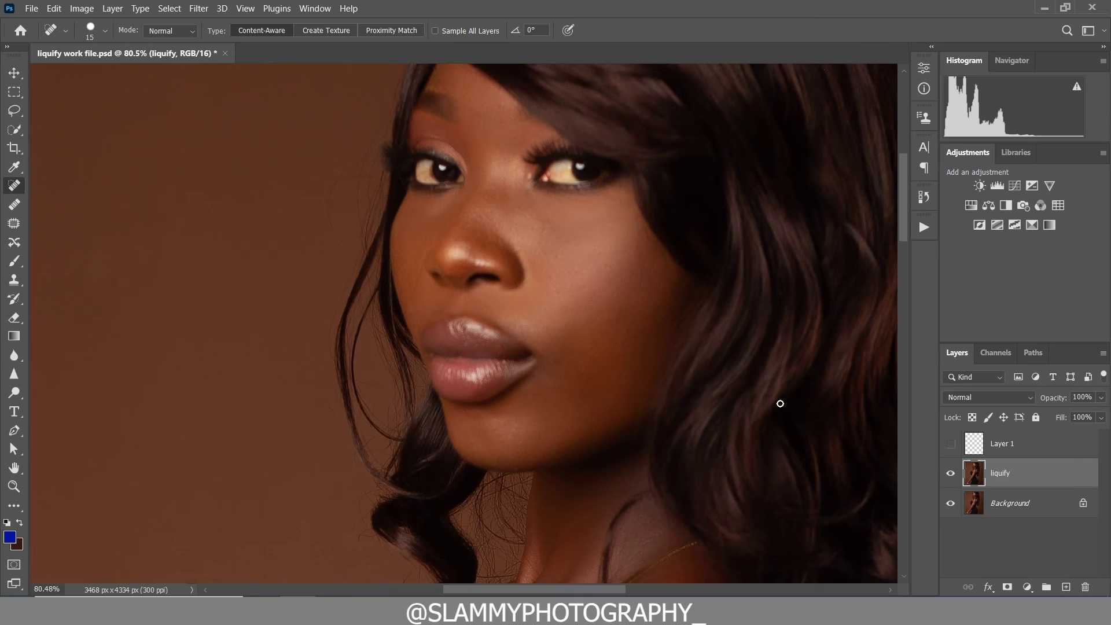
left_click(948, 474)
left_click(949, 474)
Run the eye white action and paint the whites of both eyes on its layer mask with the brush at sizes 20 and 15.
left_click(923, 226)
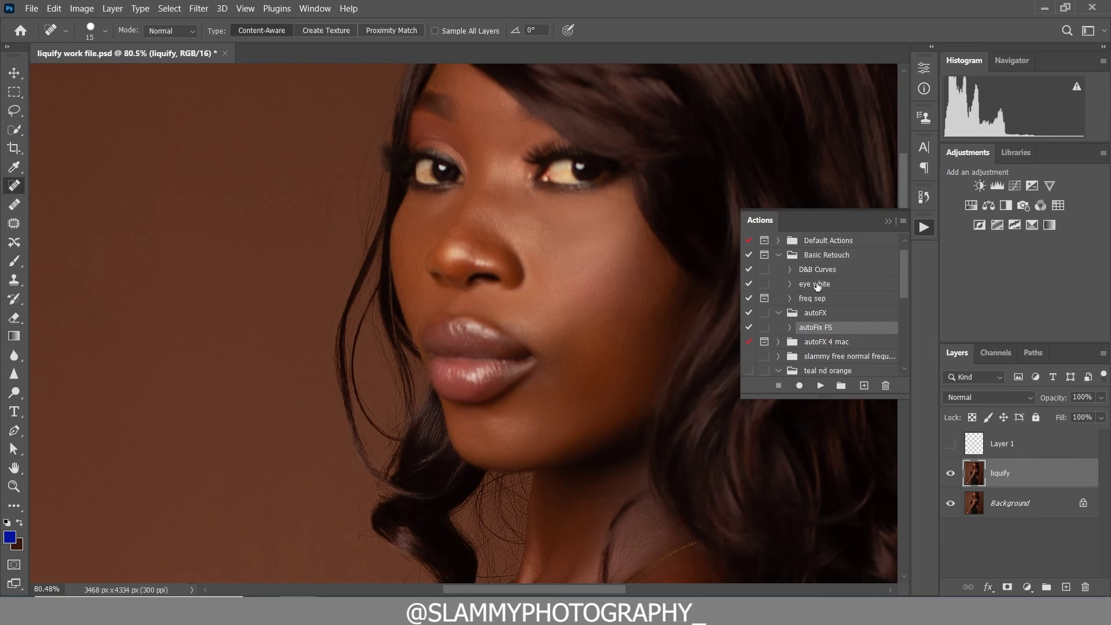
left_click(820, 388)
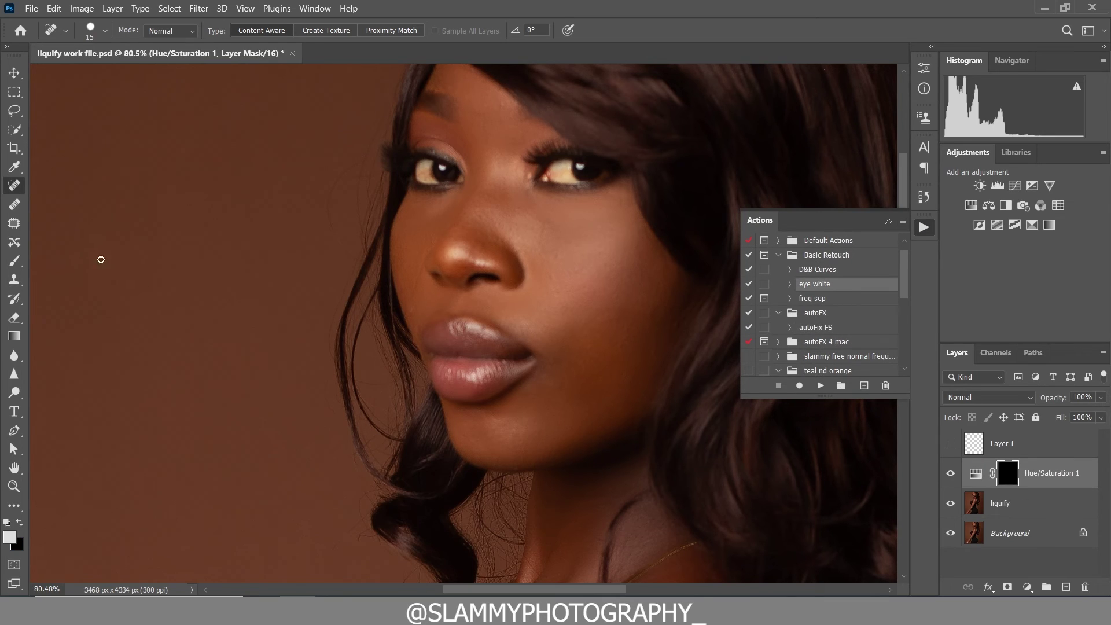
left_click(14, 260)
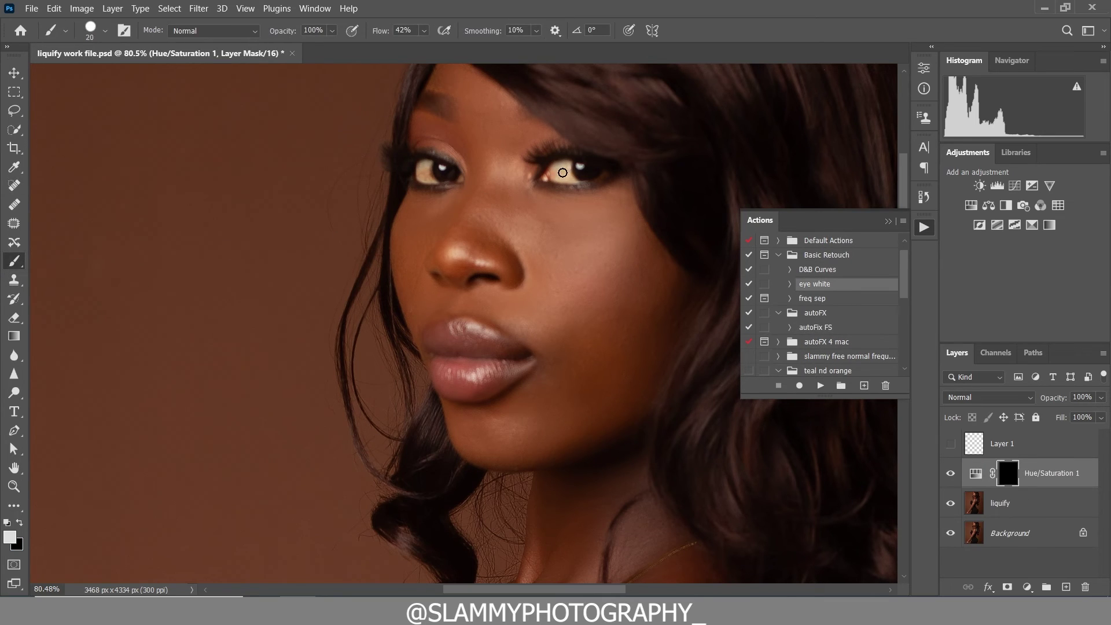
left_click_drag(568, 166, 586, 178)
left_click_drag(403, 165, 440, 181)
key("bracketleft")
key("bracketleft")
key("bracketleft")
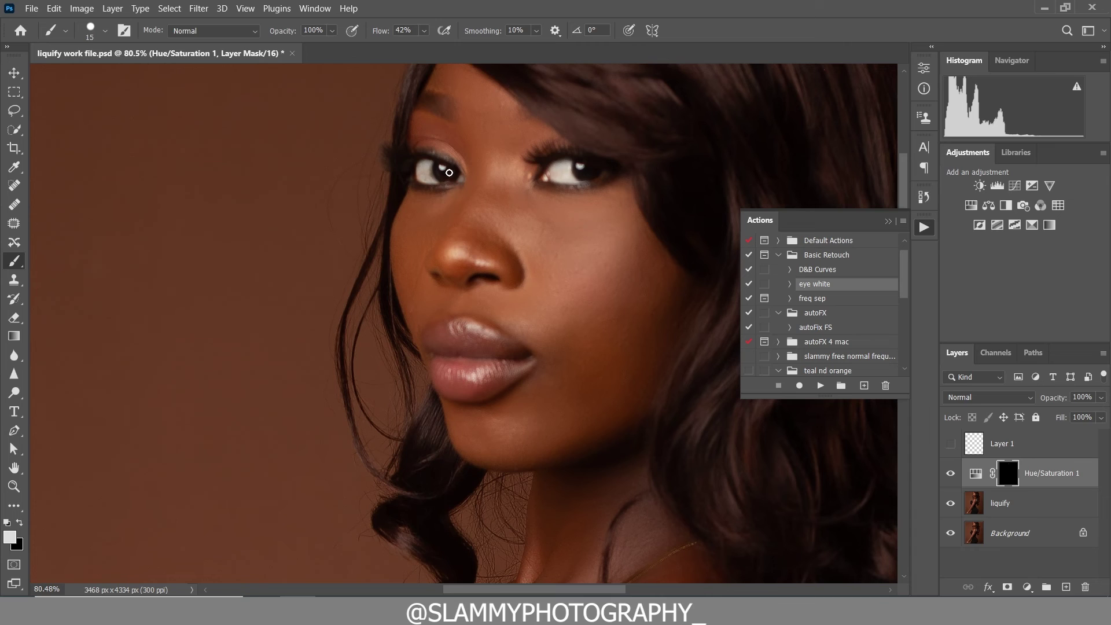
Fit the portrait in view and compare it with the liquify layer hidden and shown after the eye whitening.
left_click(245, 8)
left_click(288, 138)
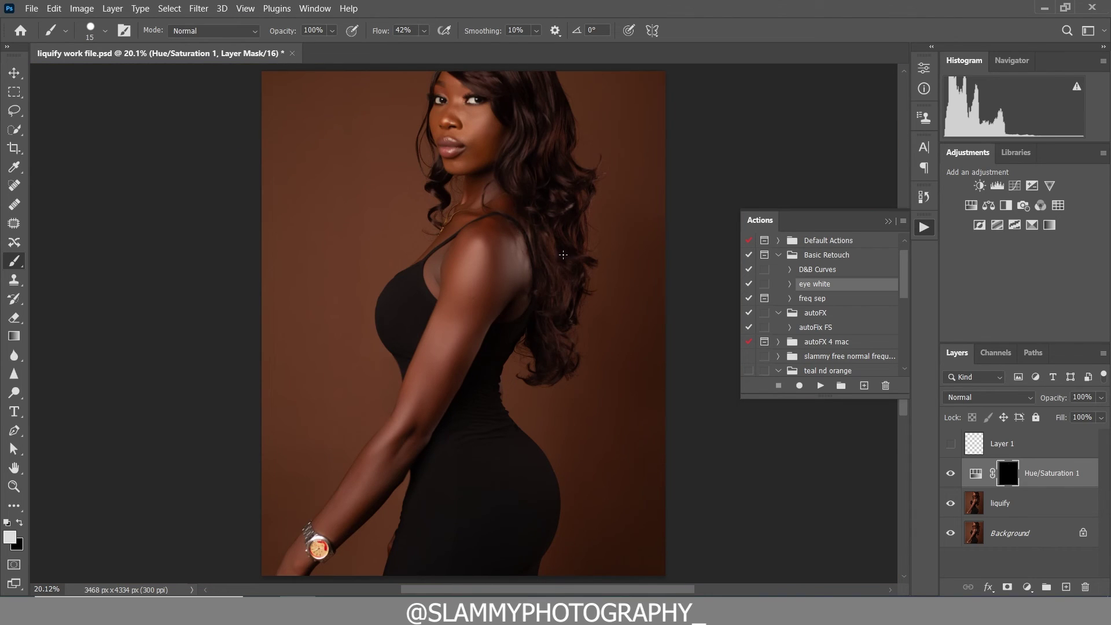
left_click(949, 505)
left_click(949, 504)
Add a Color Lookup adjustment layer, search Pictures for "lut" and load Golden skin tone luts.CUBE as its 3D LUT.
left_click(1028, 586)
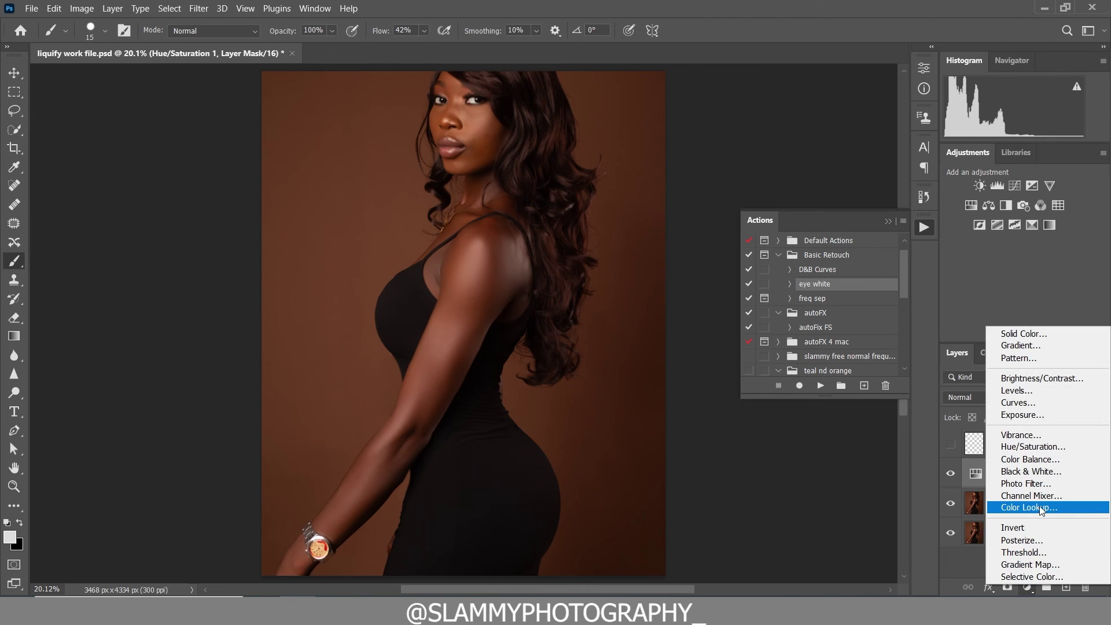
left_click(1039, 506)
left_click(847, 108)
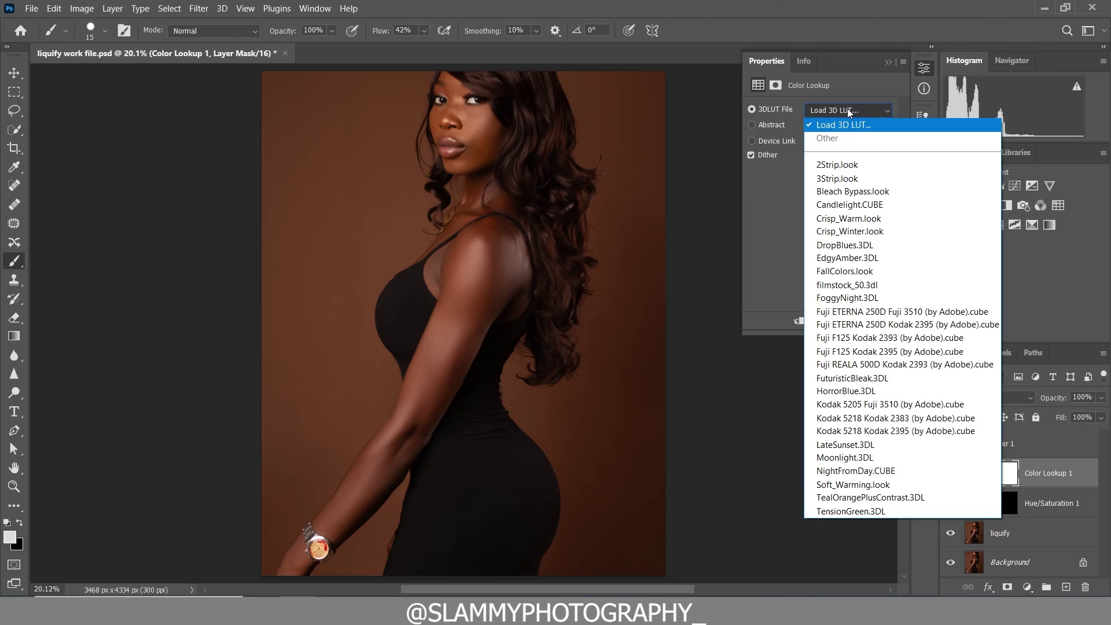
left_click(848, 126)
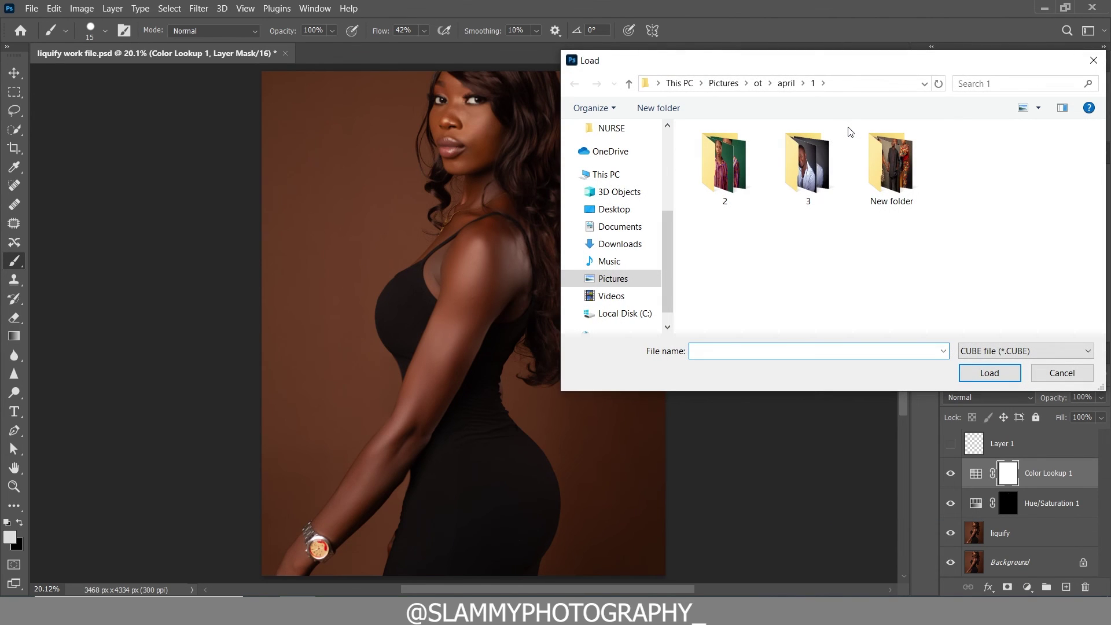
left_click(607, 279)
left_click(1010, 82)
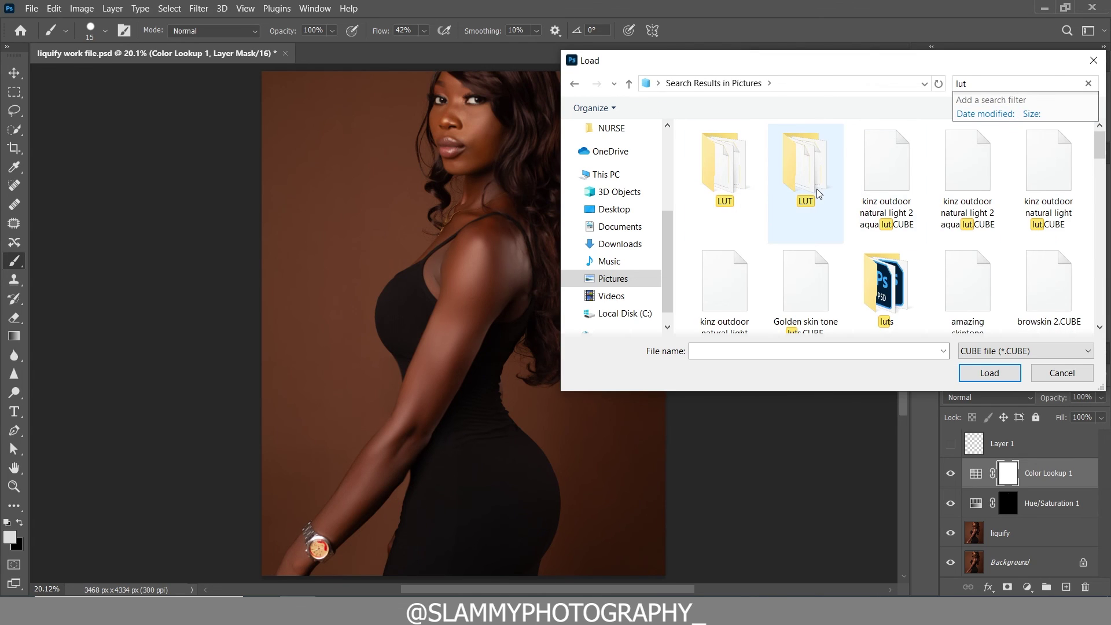
left_click(804, 278)
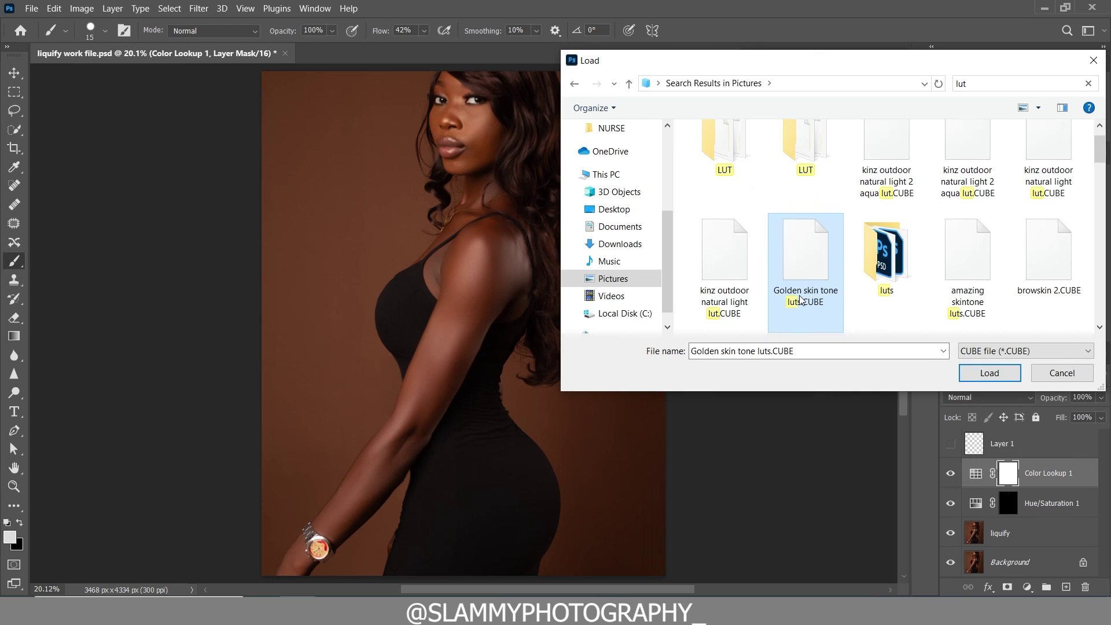
left_click(988, 373)
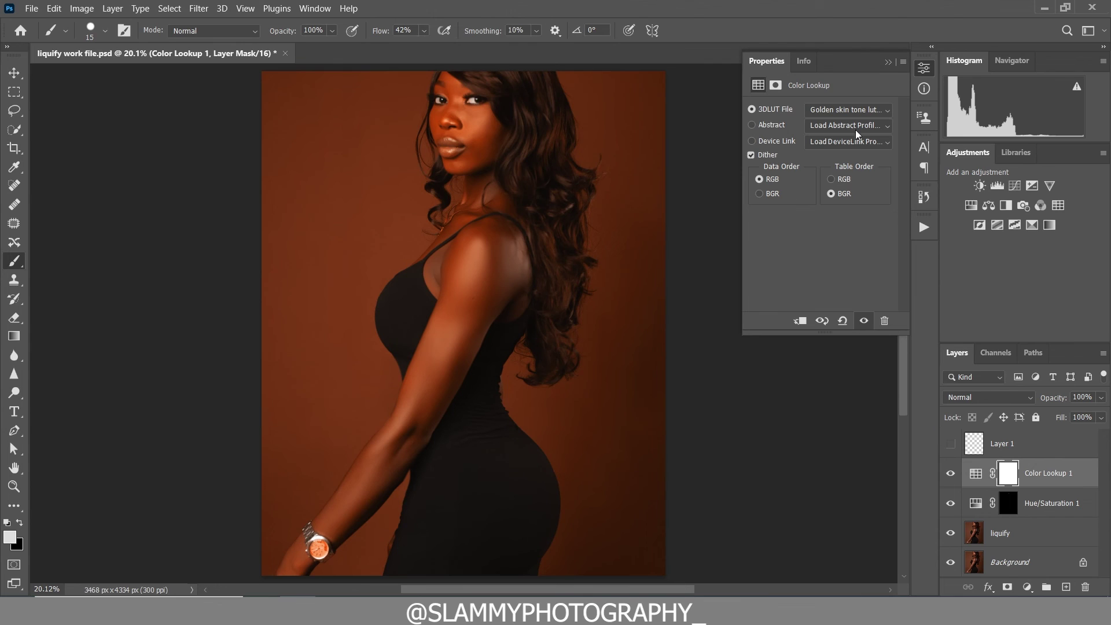
Replace the Color Lookup layer's 3D LUT with For Darkskin 2.CUBE, found by searching Pictures for "lut".
left_click(846, 112)
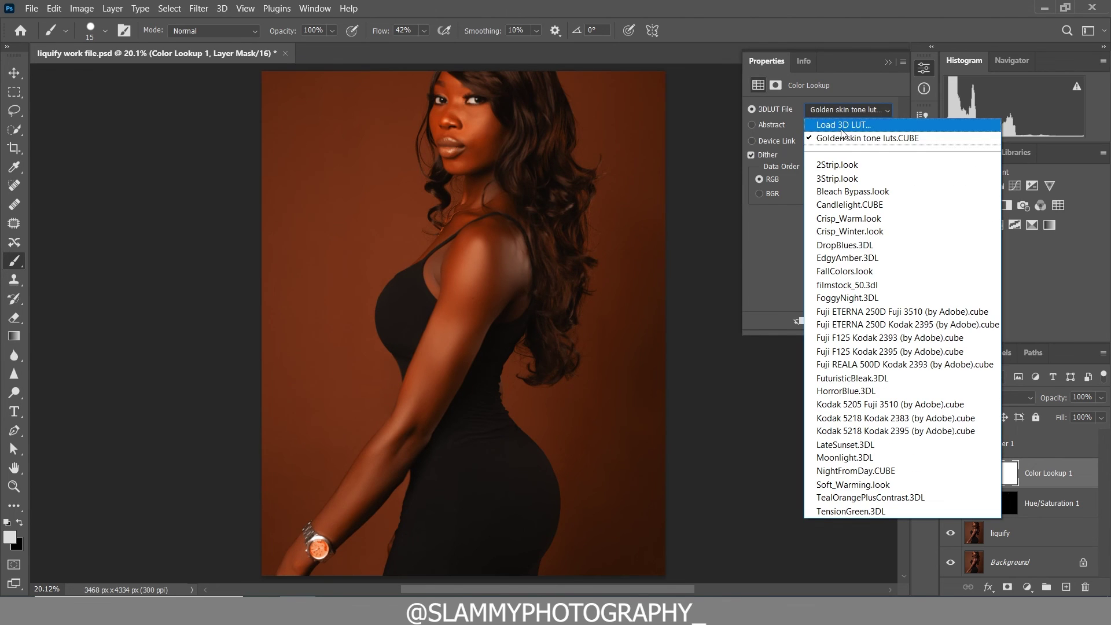
left_click(843, 118)
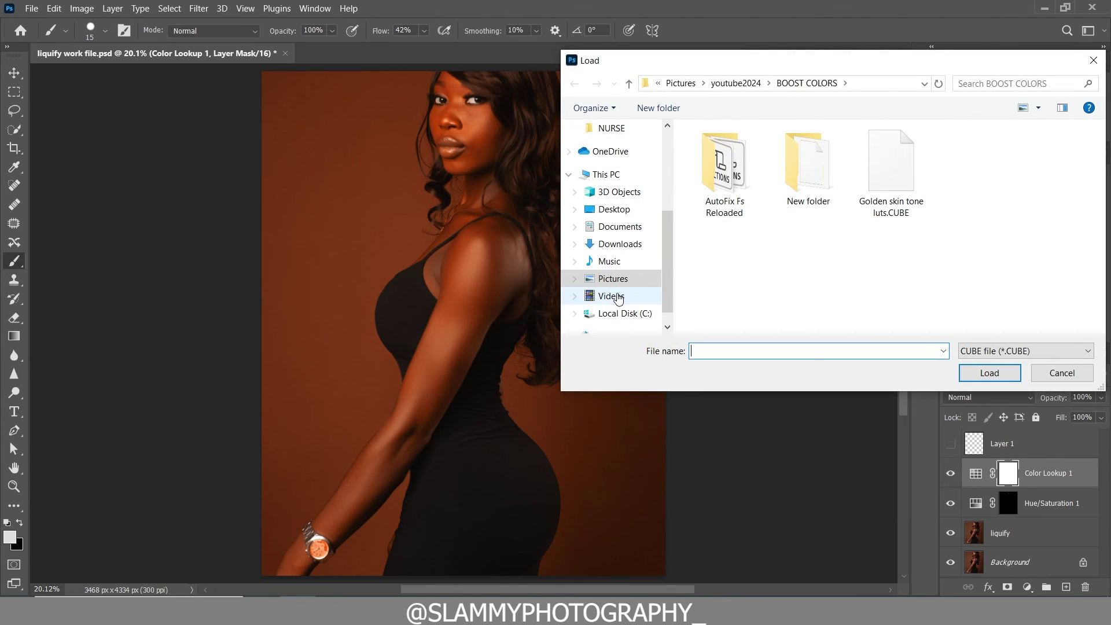
left_click(621, 279)
left_click(989, 85)
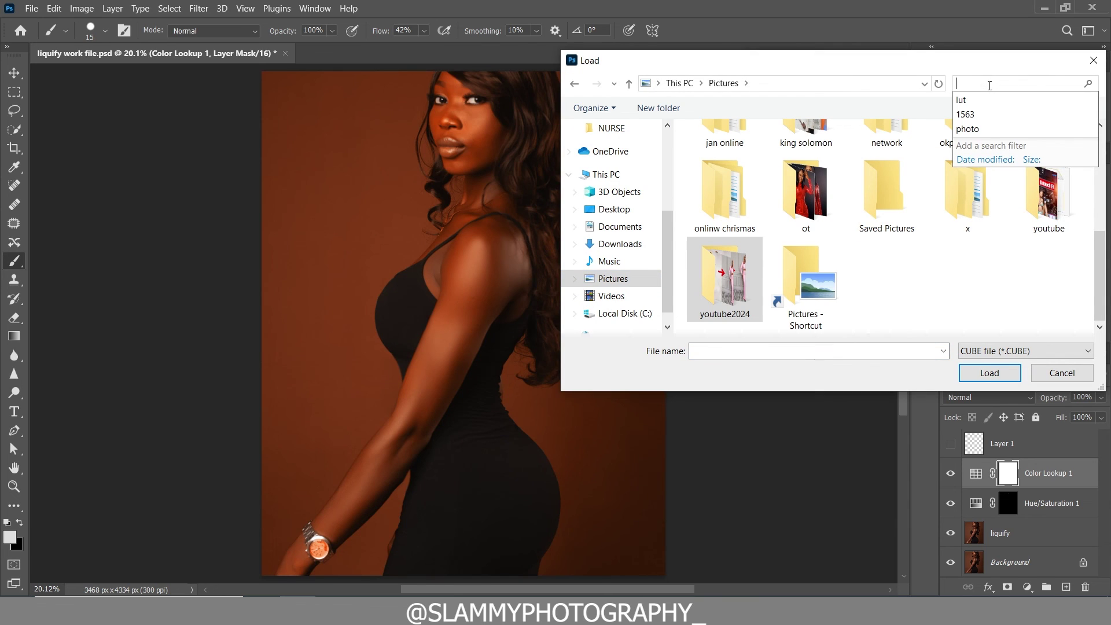
left_click(1007, 101)
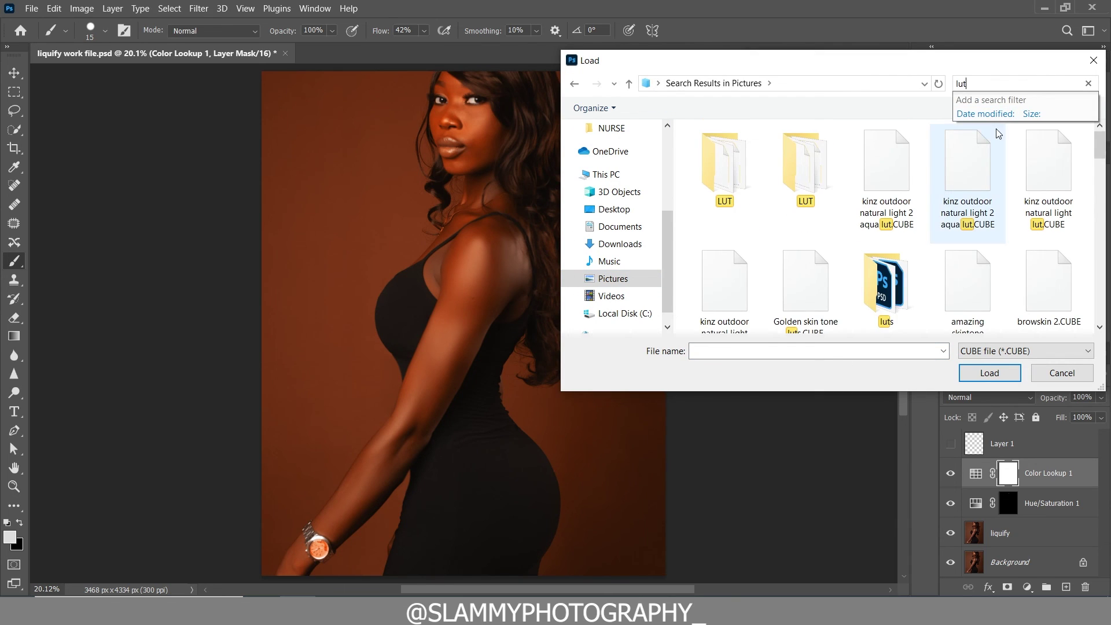
scroll(871, 251, "down", 10)
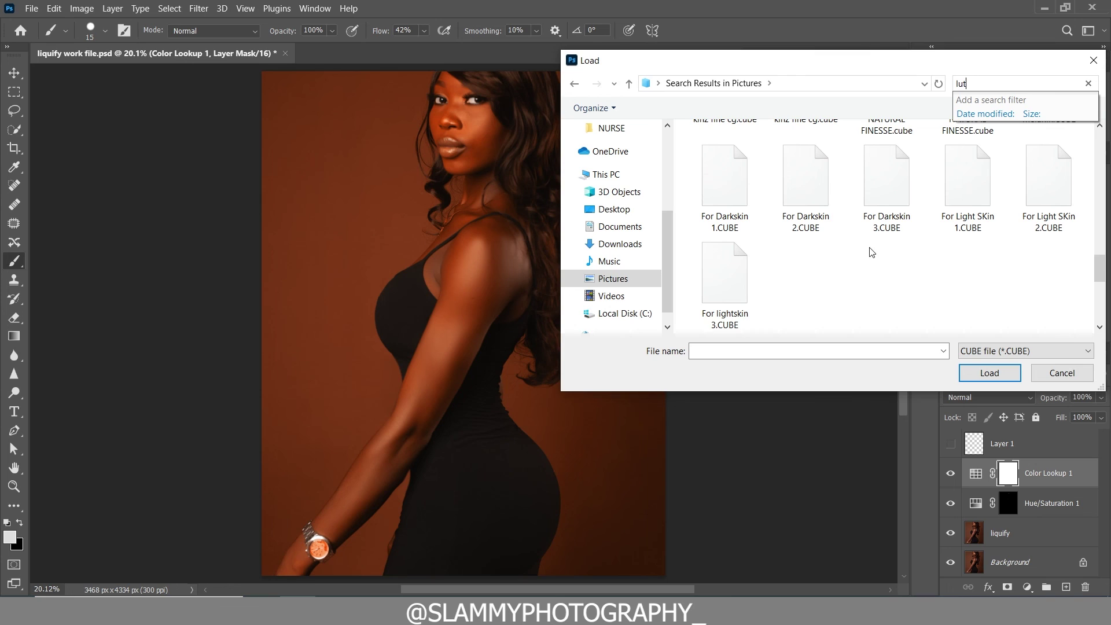
left_click(806, 185)
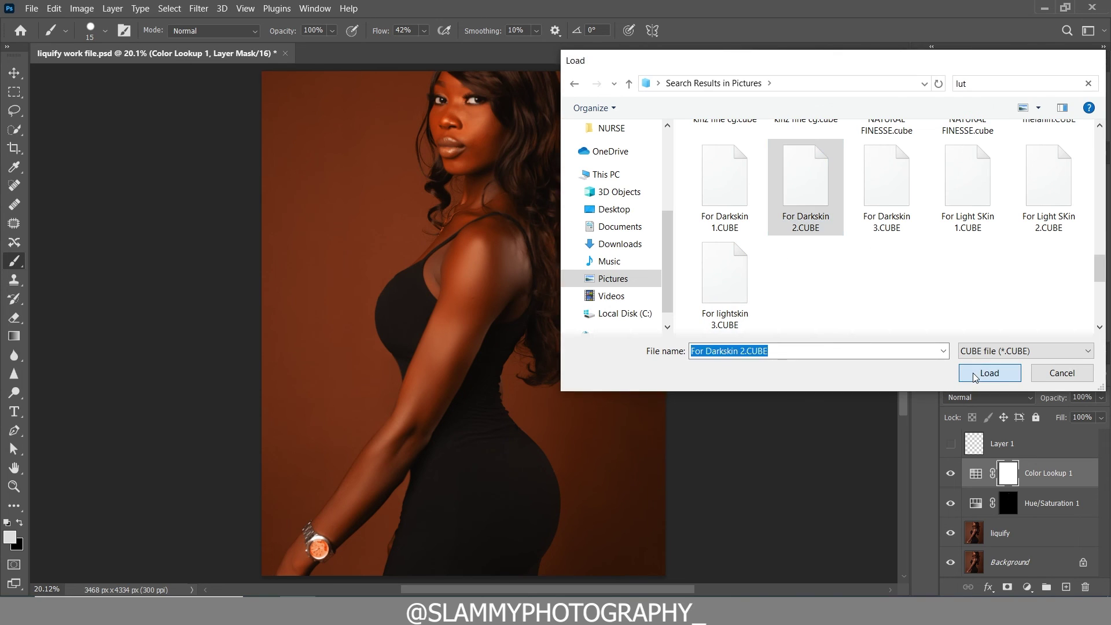
left_click(973, 373)
Compare the portrait with the Color Lookup layer hidden and shown.
left_click(949, 475)
left_click(949, 474)
left_click(948, 476)
left_click(949, 474)
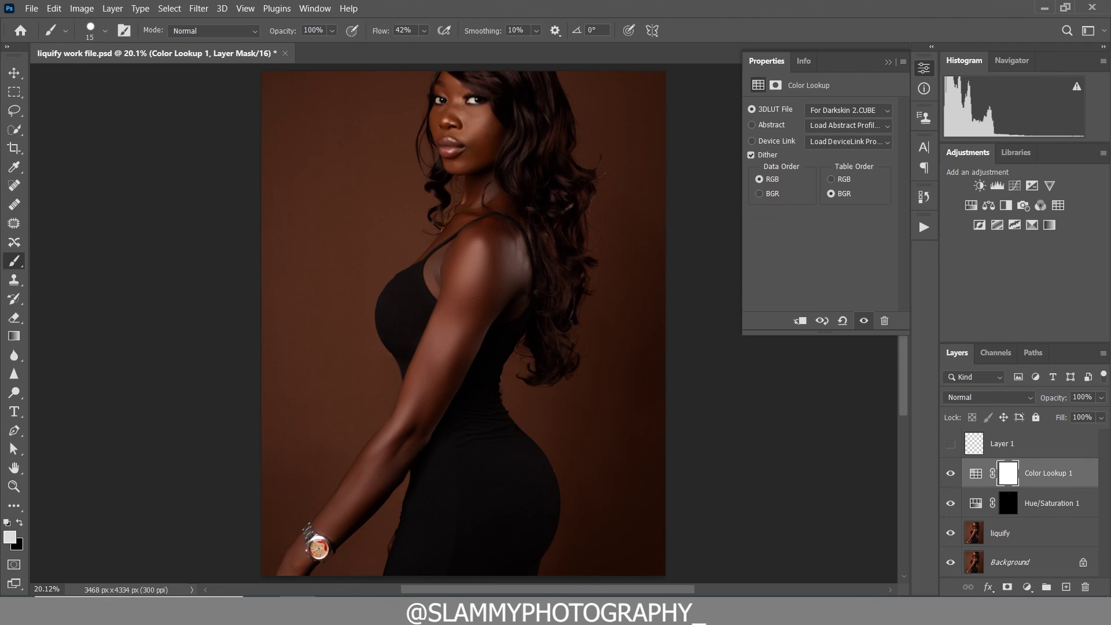
Add a Levels adjustment layer with the white input level at 205 and the midtones at 1.06.
left_click(1027, 587)
left_click(1034, 394)
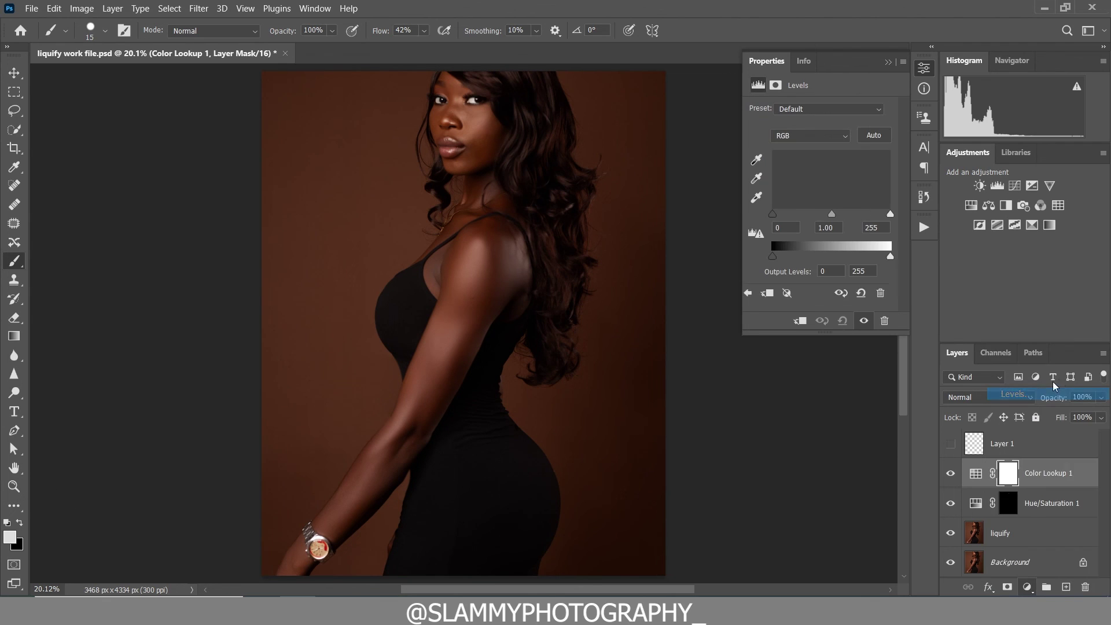
left_click_drag(891, 218, 876, 219)
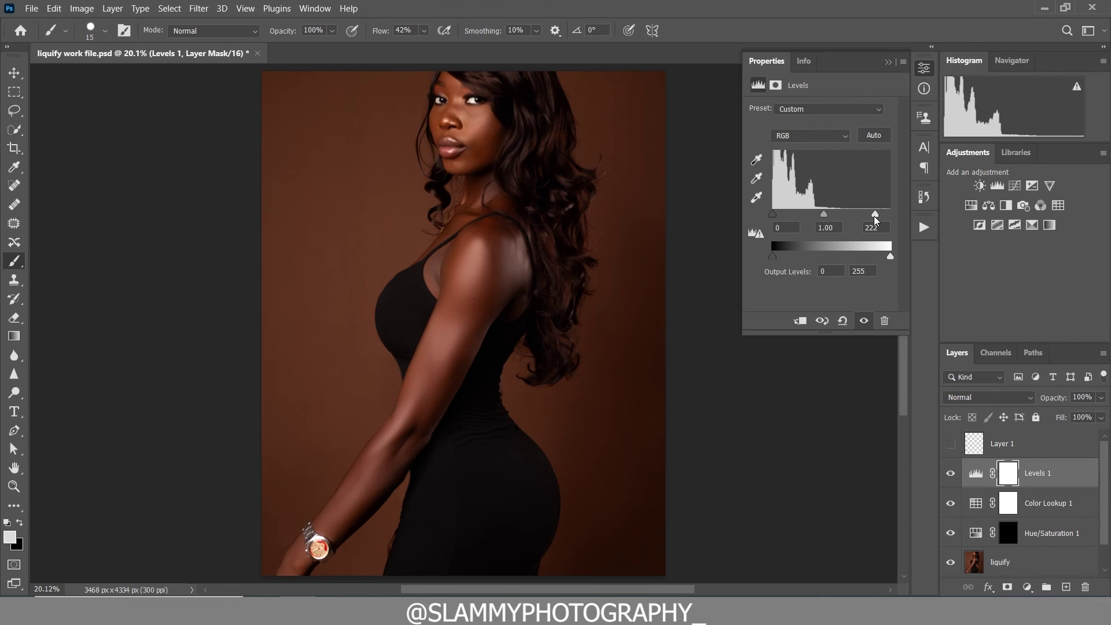
mouse_move(771, 218)
left_mouse_down()
mouse_move(784, 218)
mouse_move(773, 218)
left_mouse_up()
left_click_drag(875, 216, 818, 216)
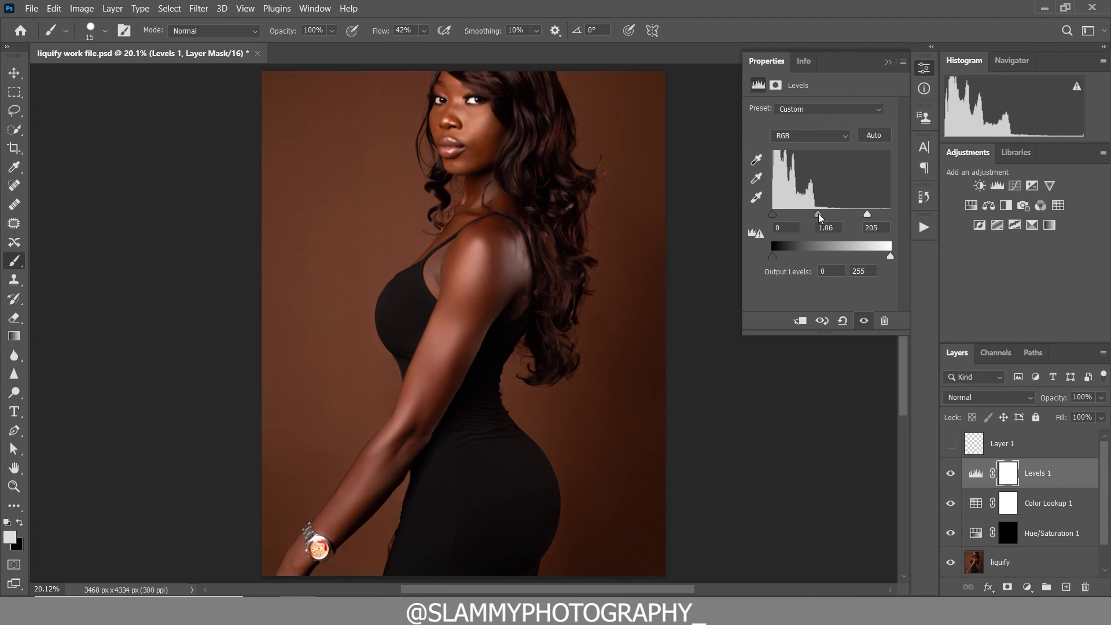
left_click(888, 62)
Compare the original Background layer on its own with the fully edited portrait.
scroll(948, 565, "down", 1)
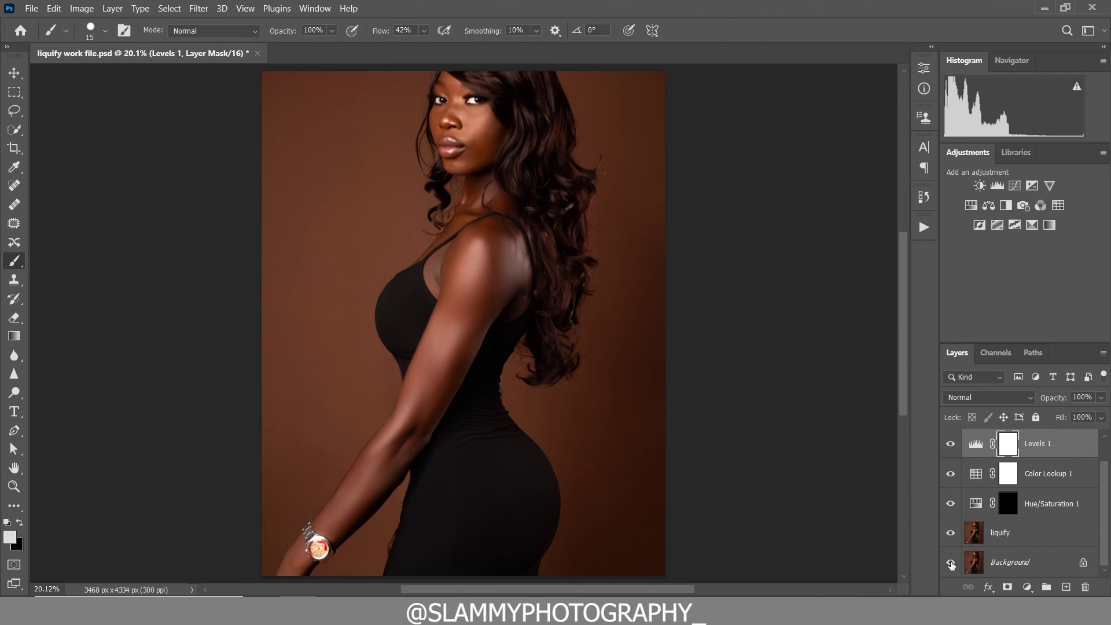
left_click(951, 564, "alt")
left_click(950, 564, "alt")
left_click(951, 564, "alt")
left_click(951, 564, "alt")
Examine the graded skin on the shoulder, face and arm up close.
key("z")
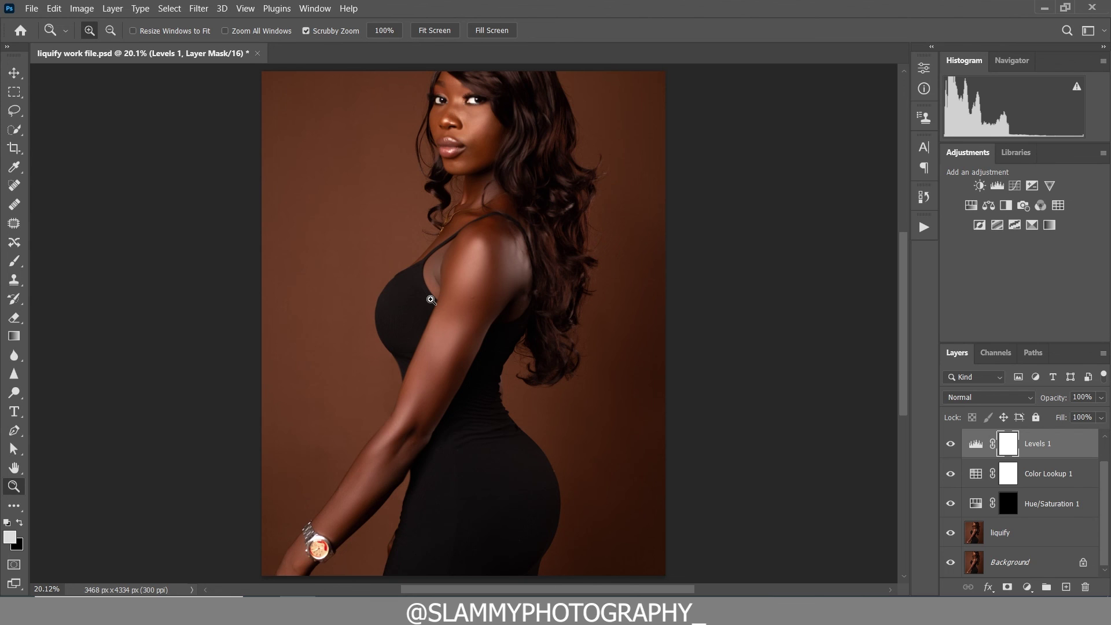
left_click_drag(481, 238, 526, 292)
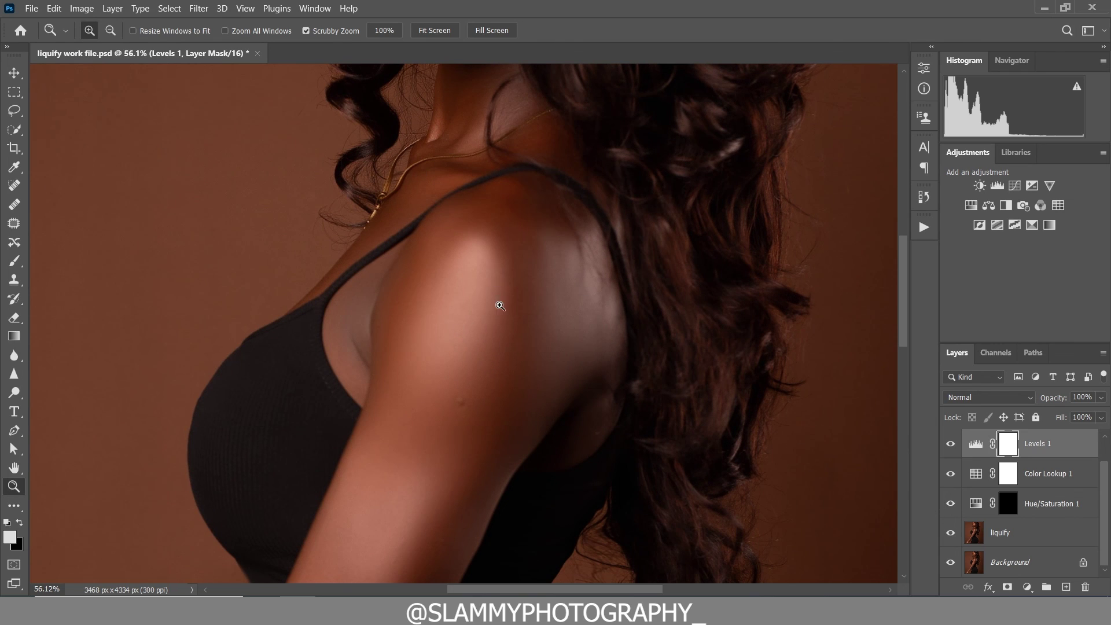
left_click_drag(505, 191, 506, 451)
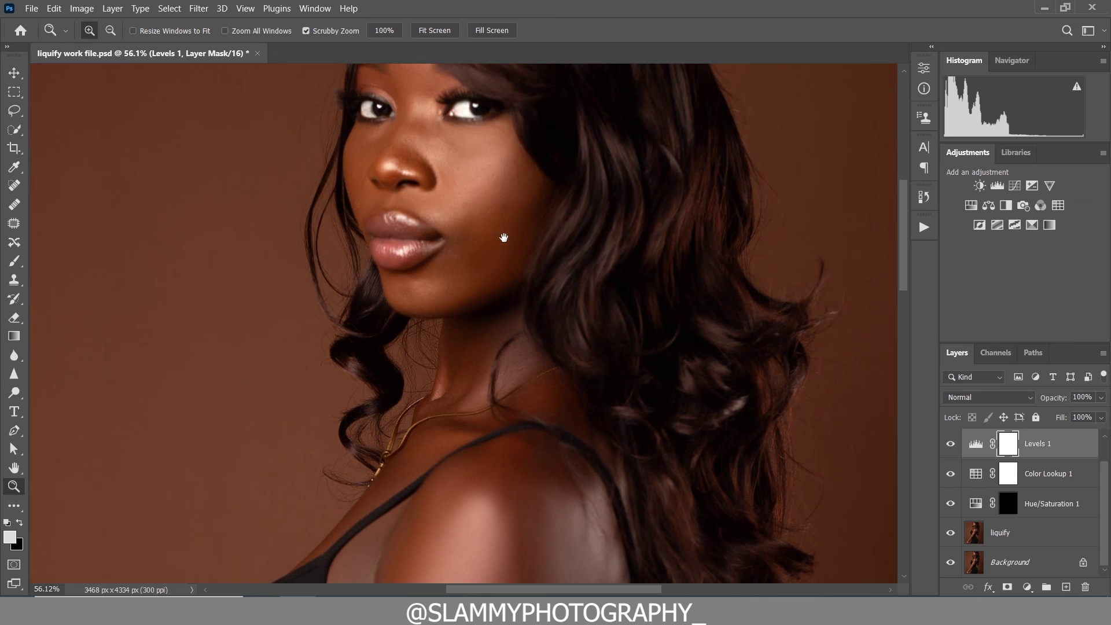
left_click_drag(496, 210, 457, 209)
scroll(443, 354, "down", 5)
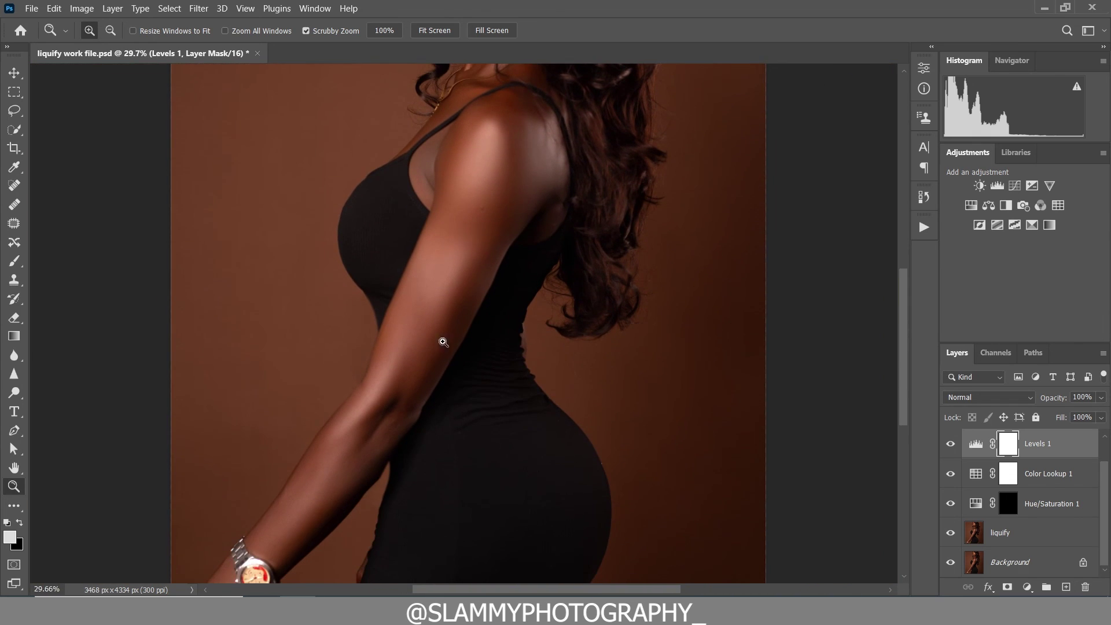
left_click_drag(471, 260, 503, 295)
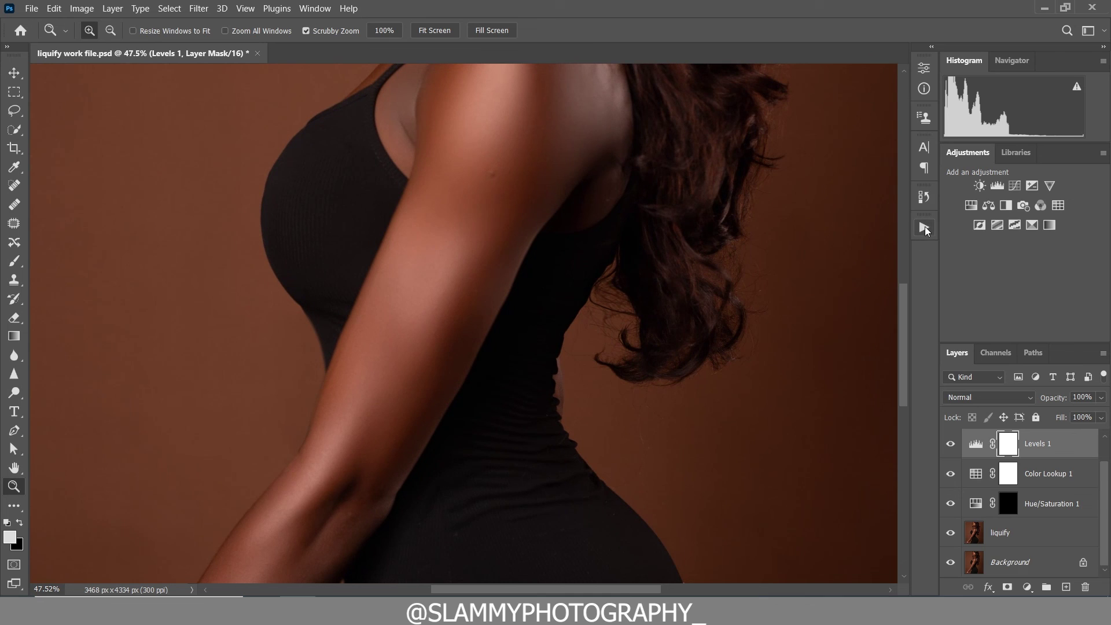
Select the liquify layer and inspect the arm, shoulder and neck up close and the whole portrait fitted in view.
left_click(1009, 543)
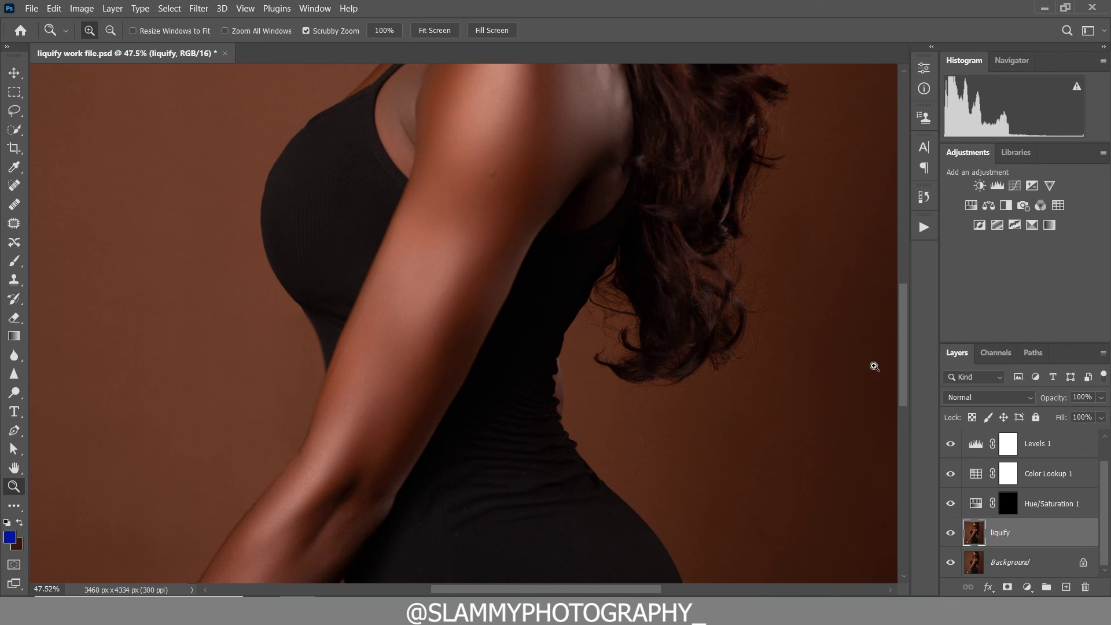
scroll(404, 78, "up", 2)
left_click_drag(525, 194, 466, 446)
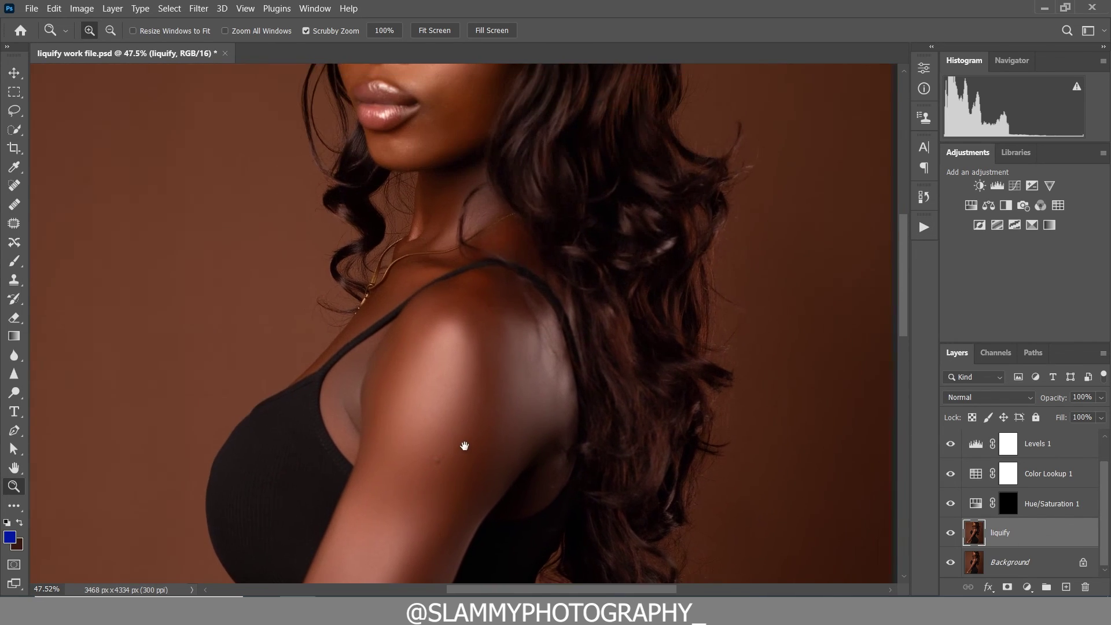
left_click_drag(469, 189, 468, 334)
left_click(246, 8)
left_click(299, 136)
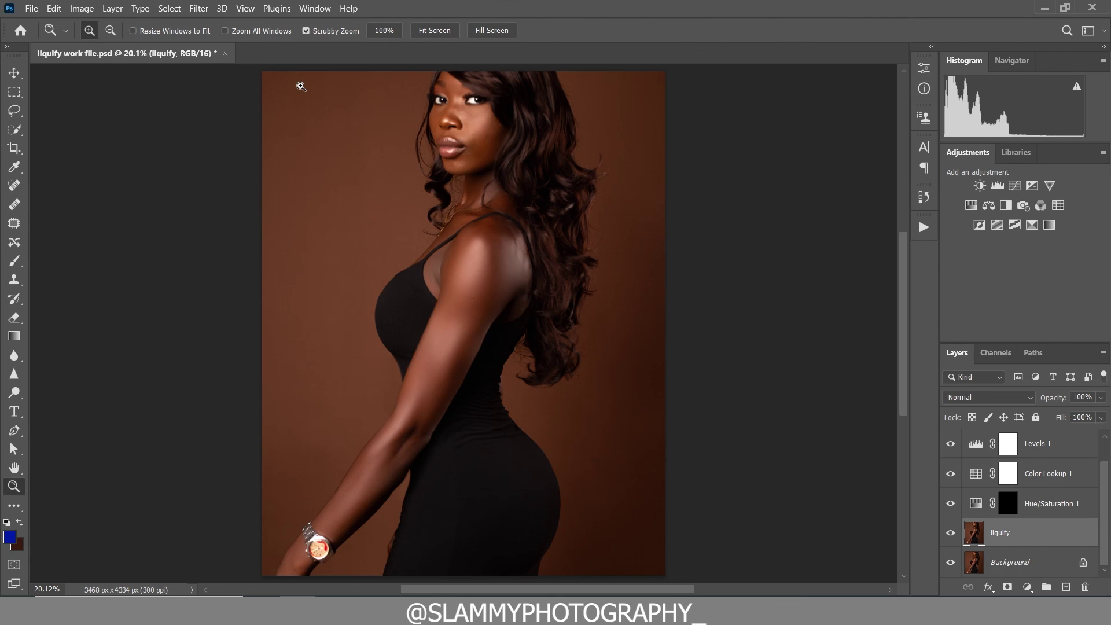
left_click_drag(428, 389, 468, 408)
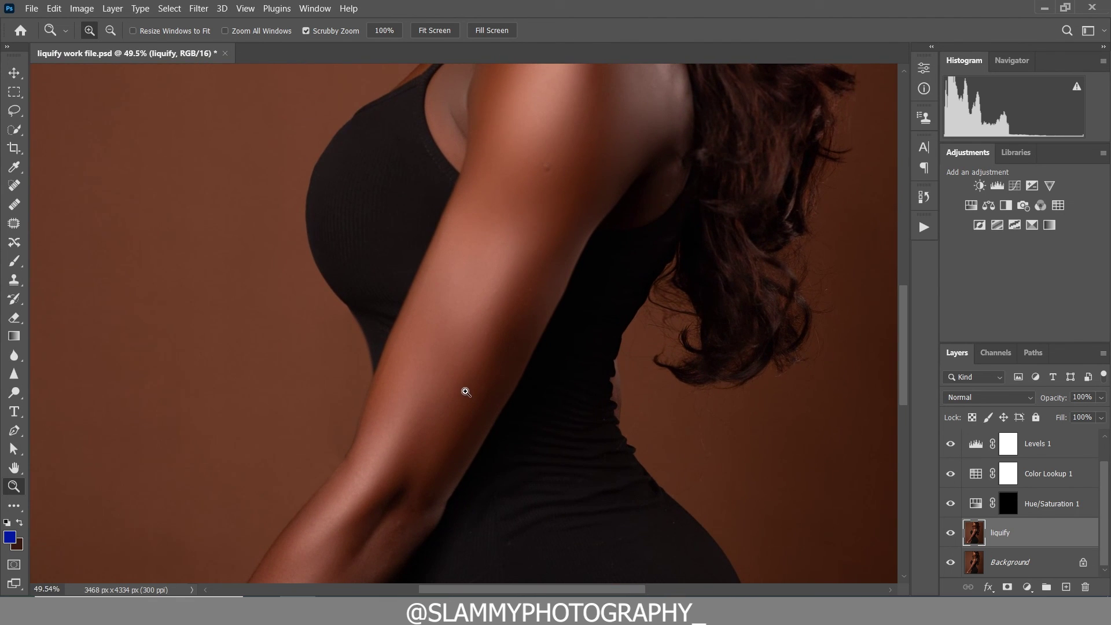
key("ctrl+0")
left_click_drag(489, 219, 539, 282)
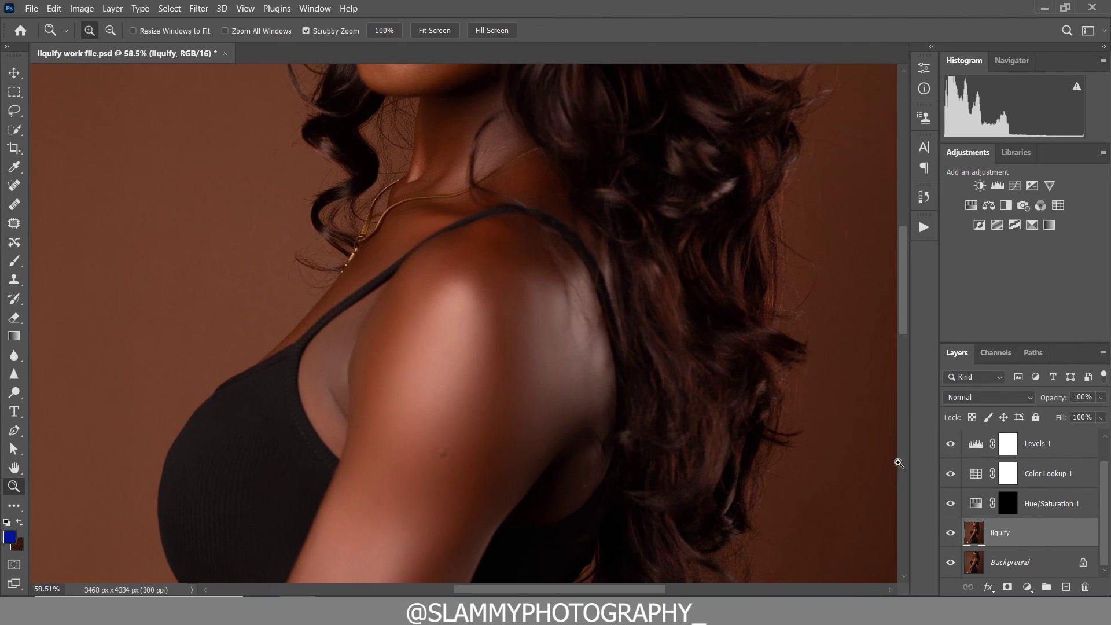